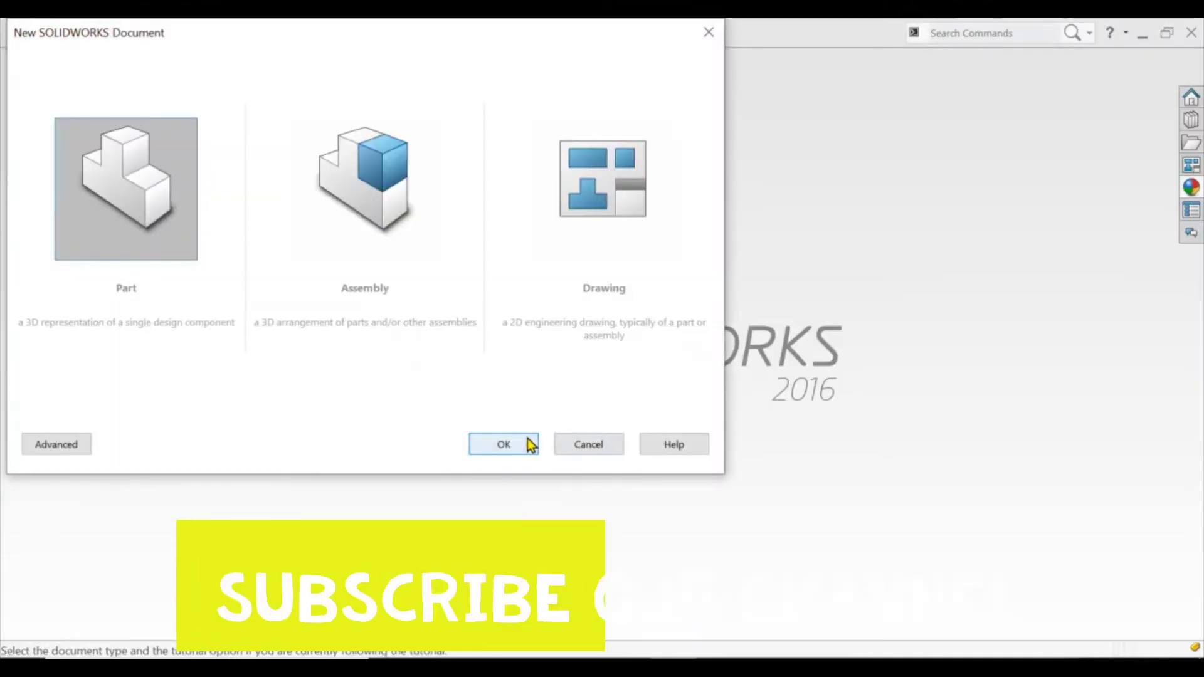
Step: Create a new part and sketch a 100 mm diameter circle at the origin on the Top Plane
click(528, 443)
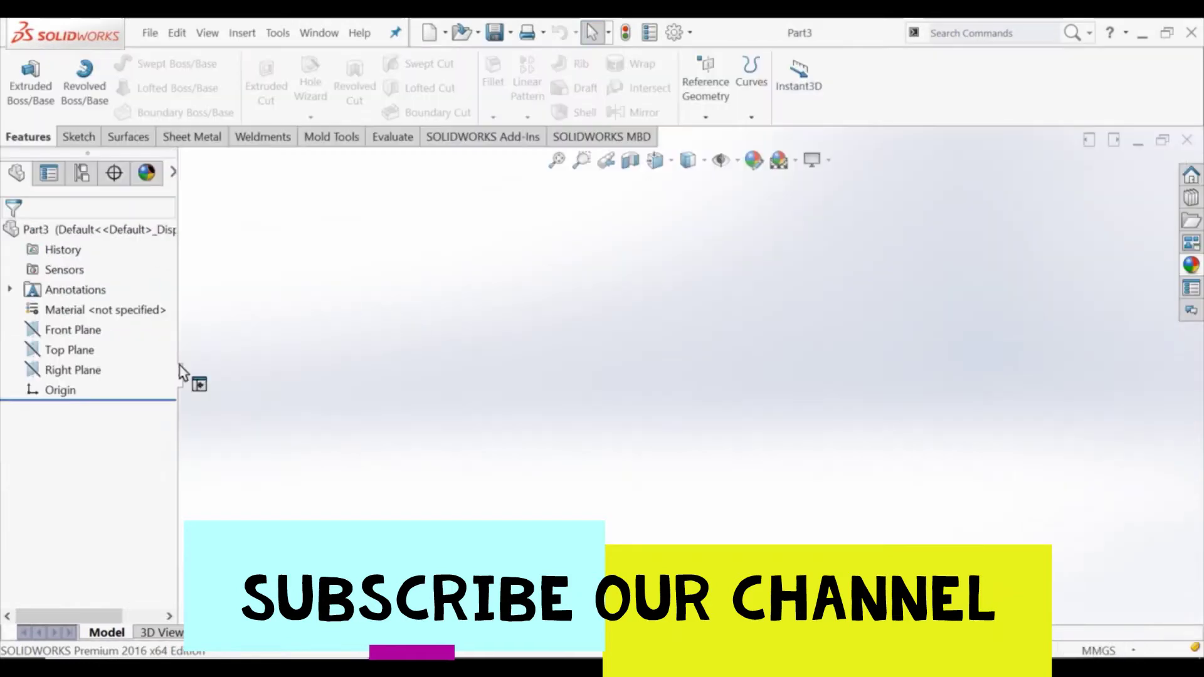
click(69, 350)
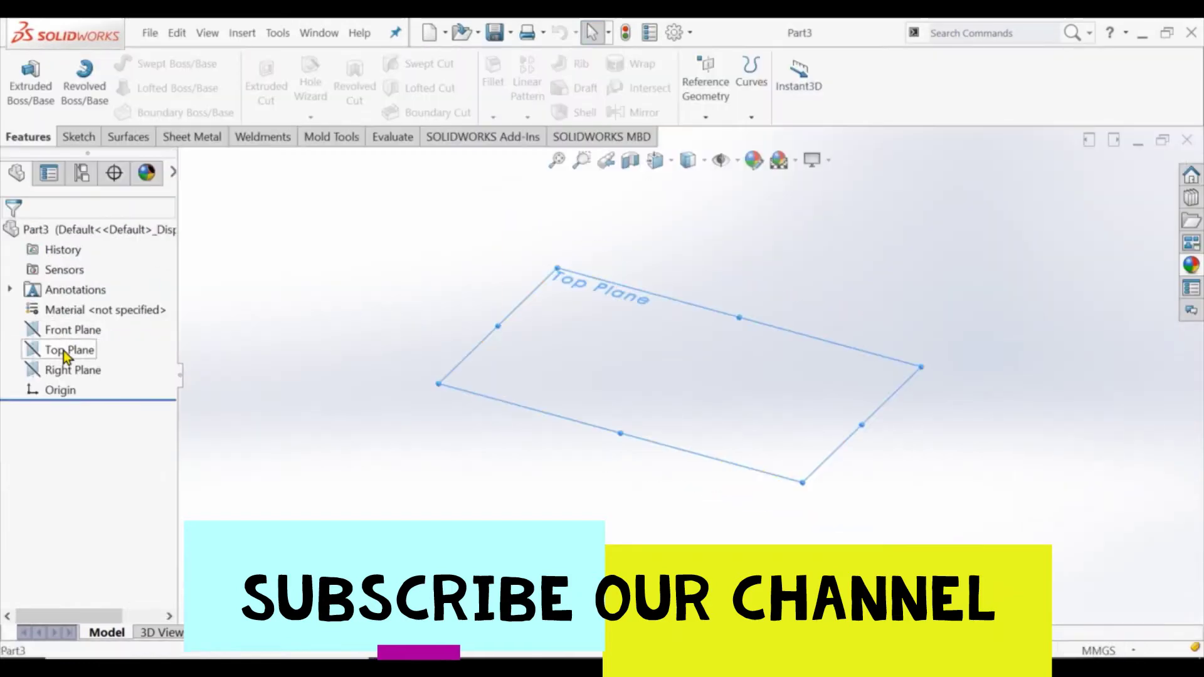
click(145, 63)
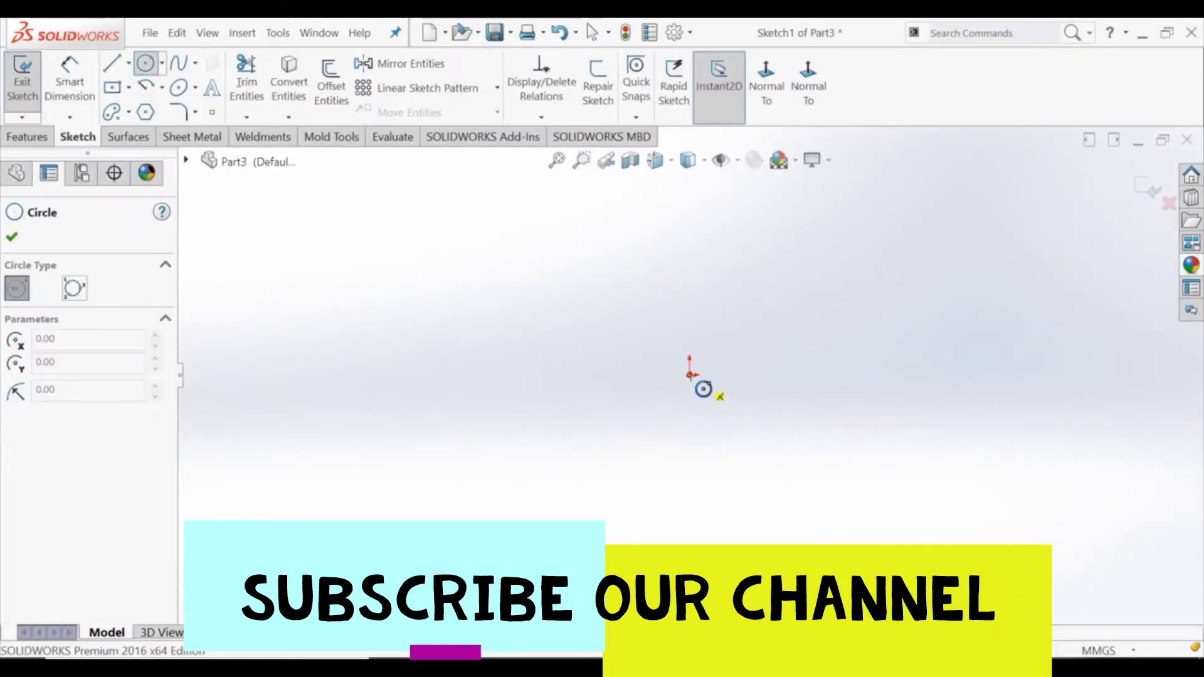
click(690, 375)
click(630, 319)
right_click(524, 342)
click(545, 352)
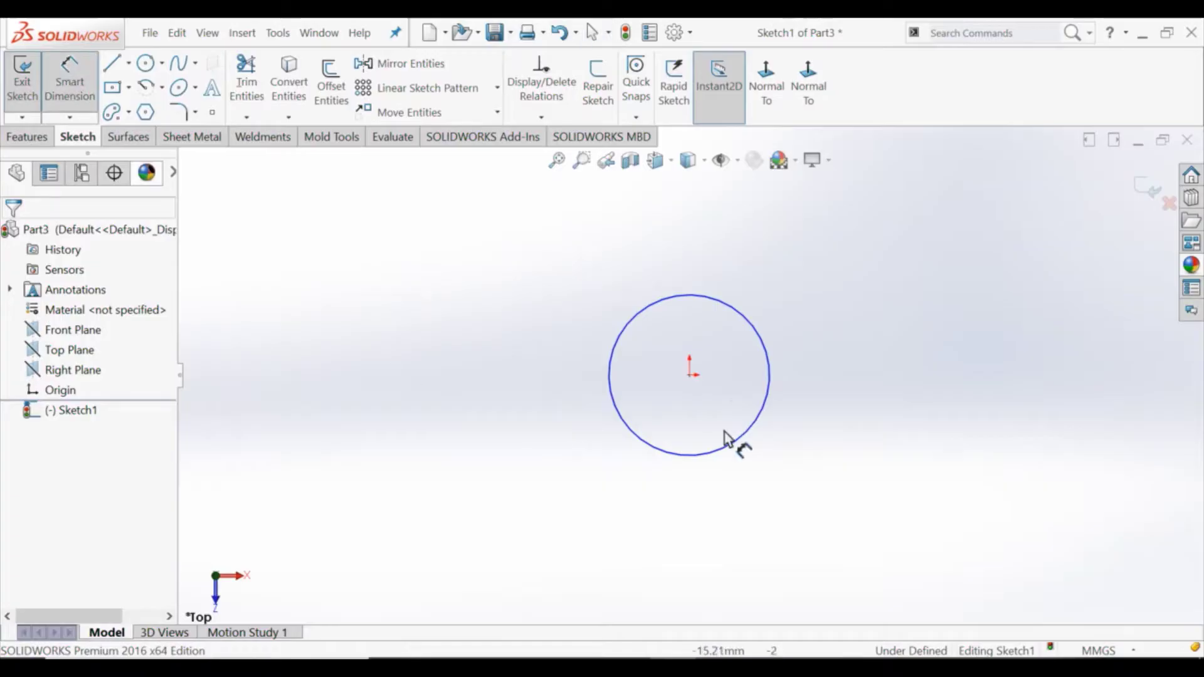
click(630, 320)
click(562, 379)
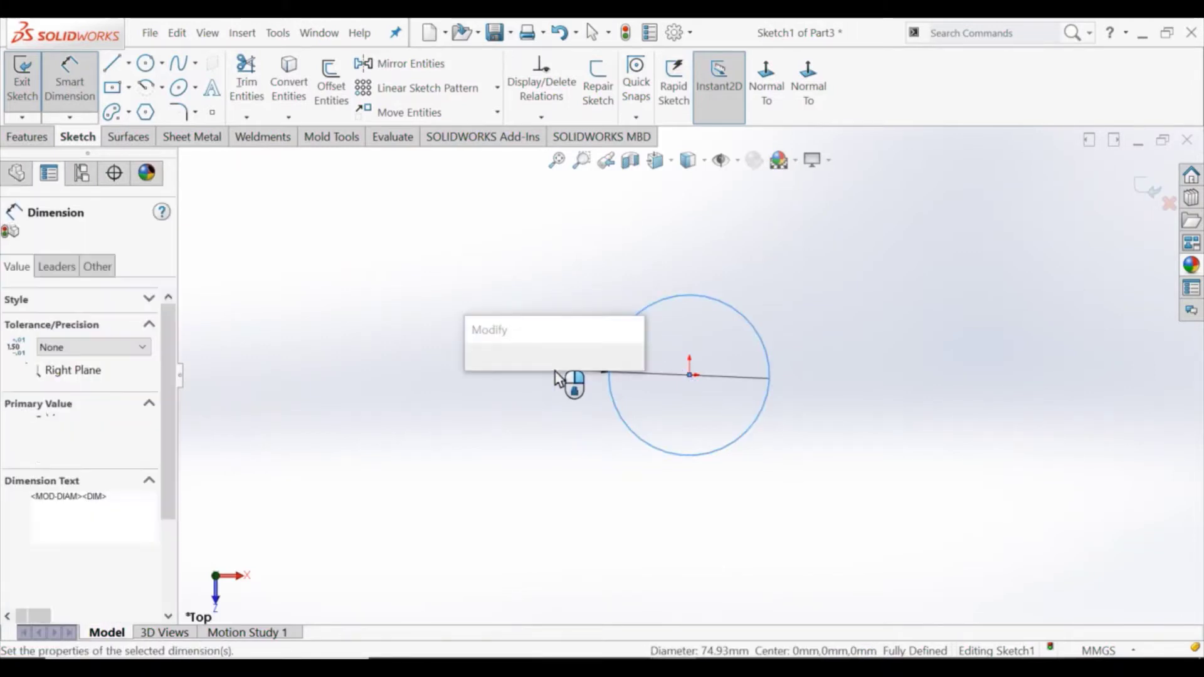
text(100)
key(Return)
key(Escape)
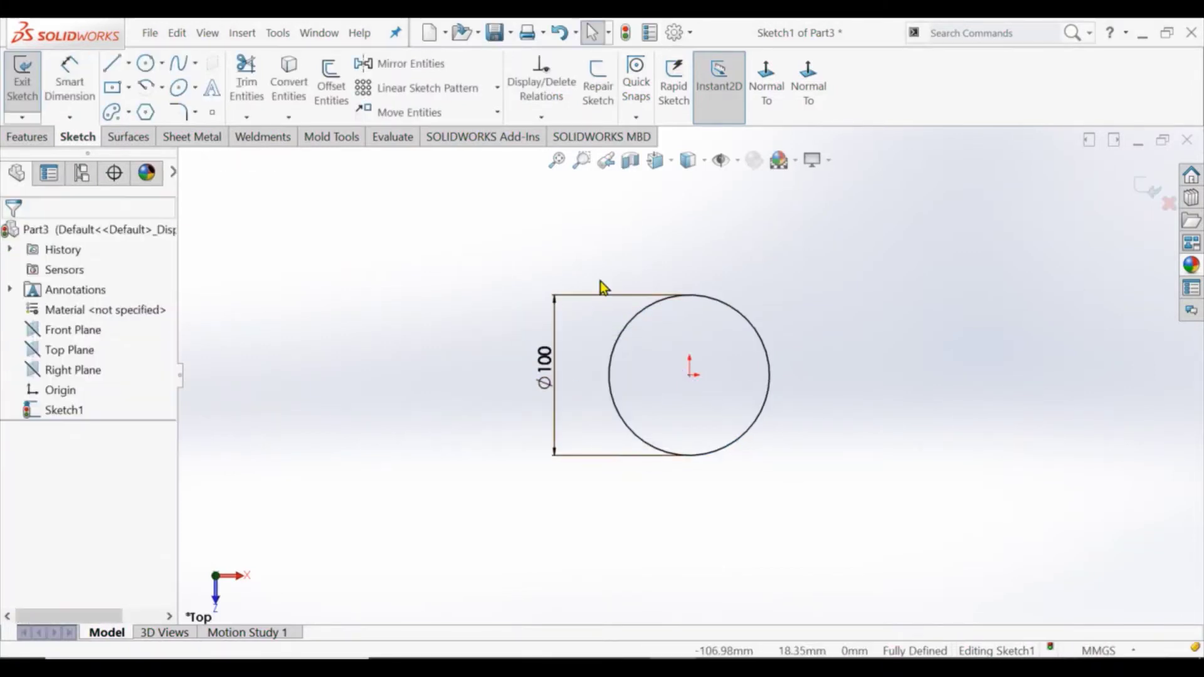
Step: Extrude the circle mid-plane 100 mm into a cylinder (Boss-Extrude1)
click(25, 88)
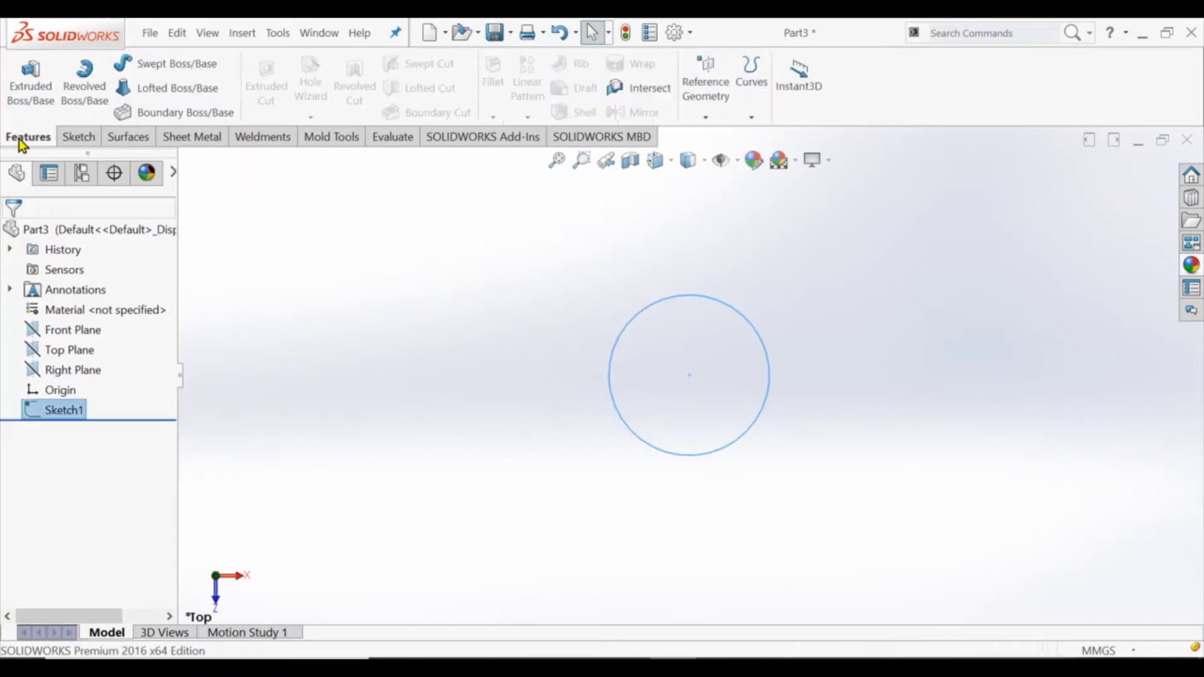
click(97, 333)
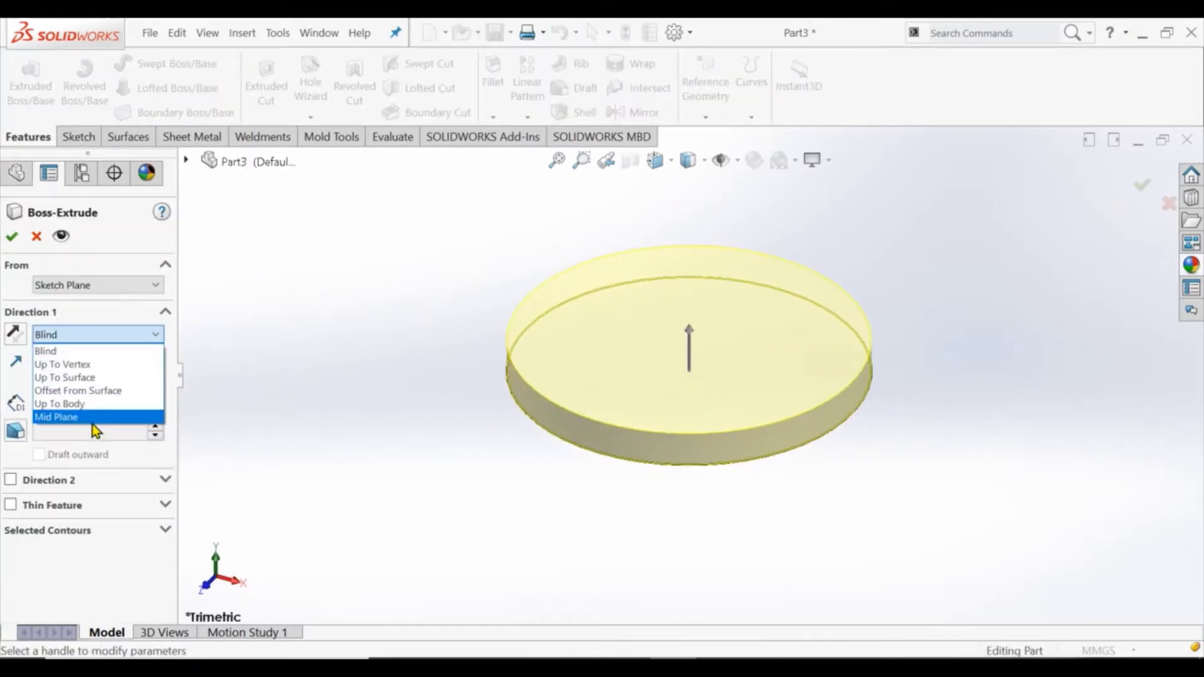
click(94, 417)
text(100)
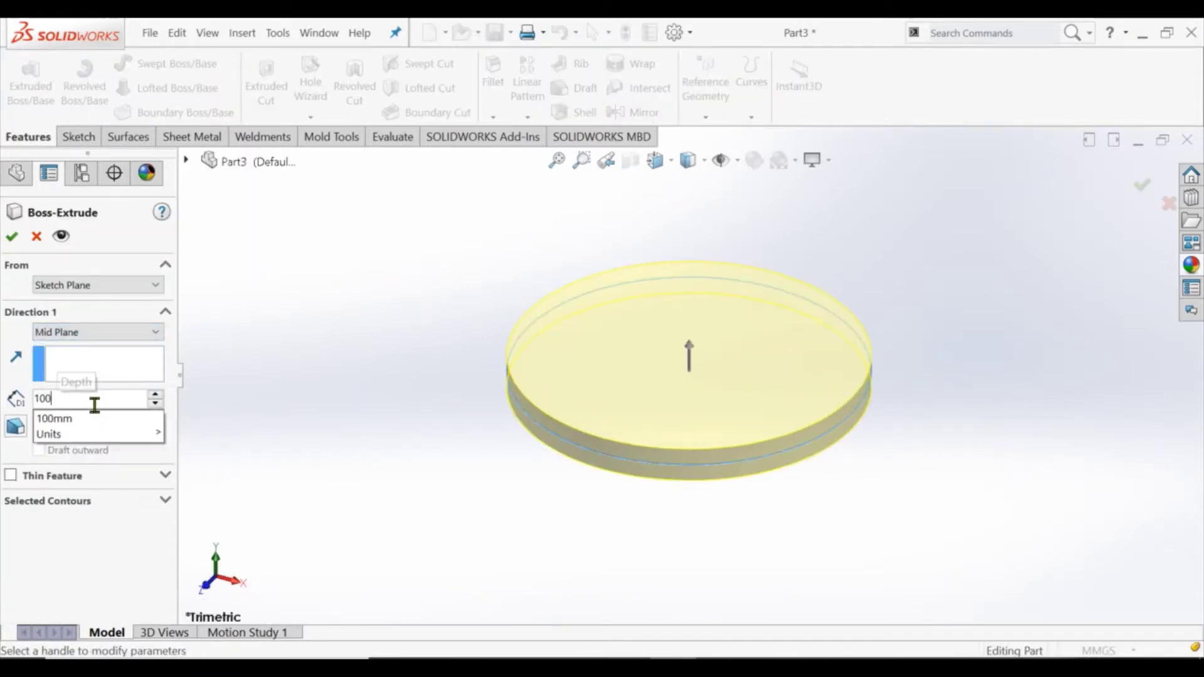
key(Return)
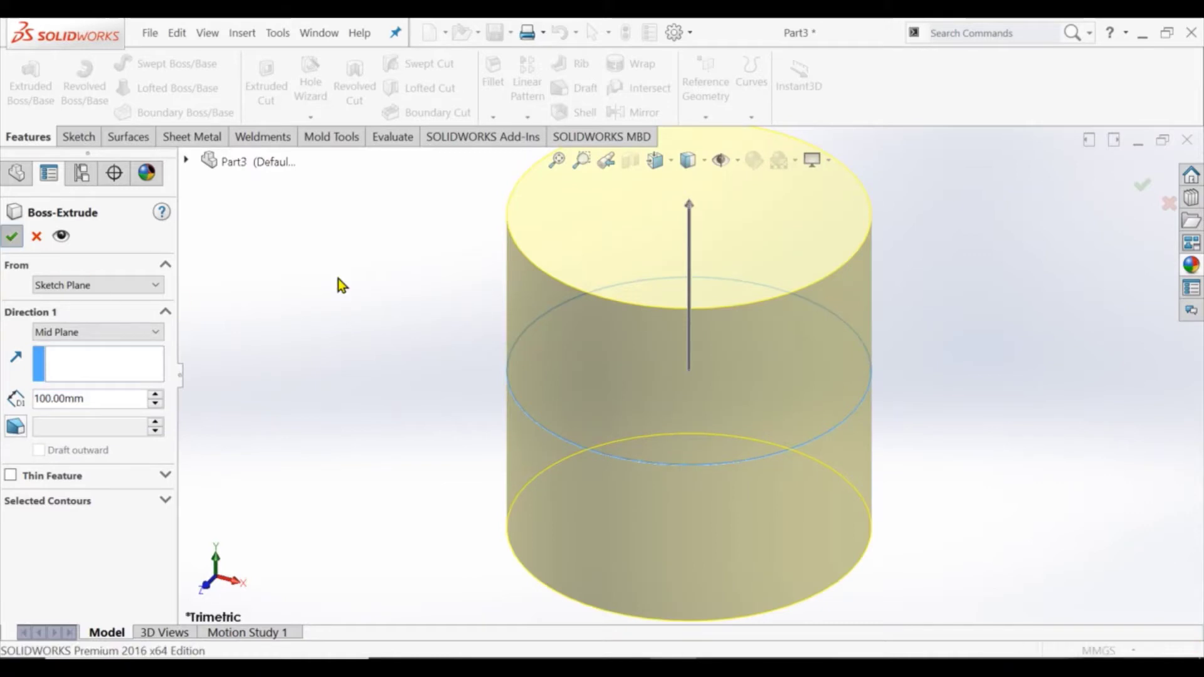
key(Return)
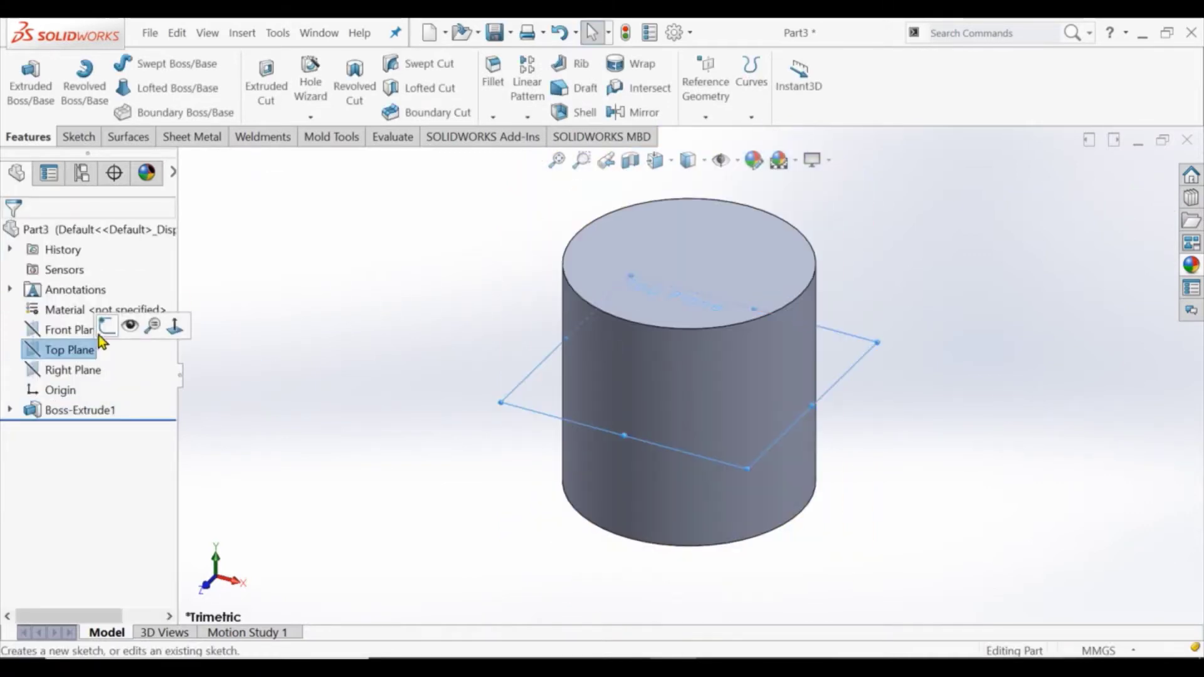
Step: Start a Top Plane sketch viewed normal-to and convert the cylinder's circular edge into it
click(108, 326)
click(767, 78)
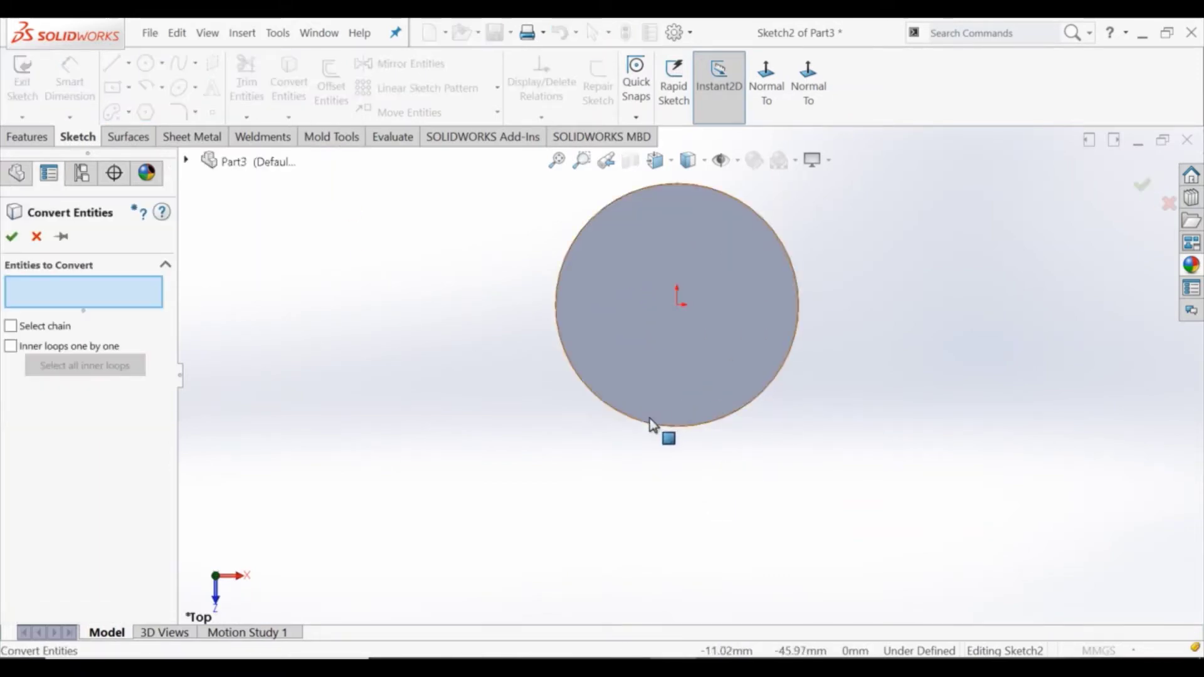
click(649, 424)
click(17, 245)
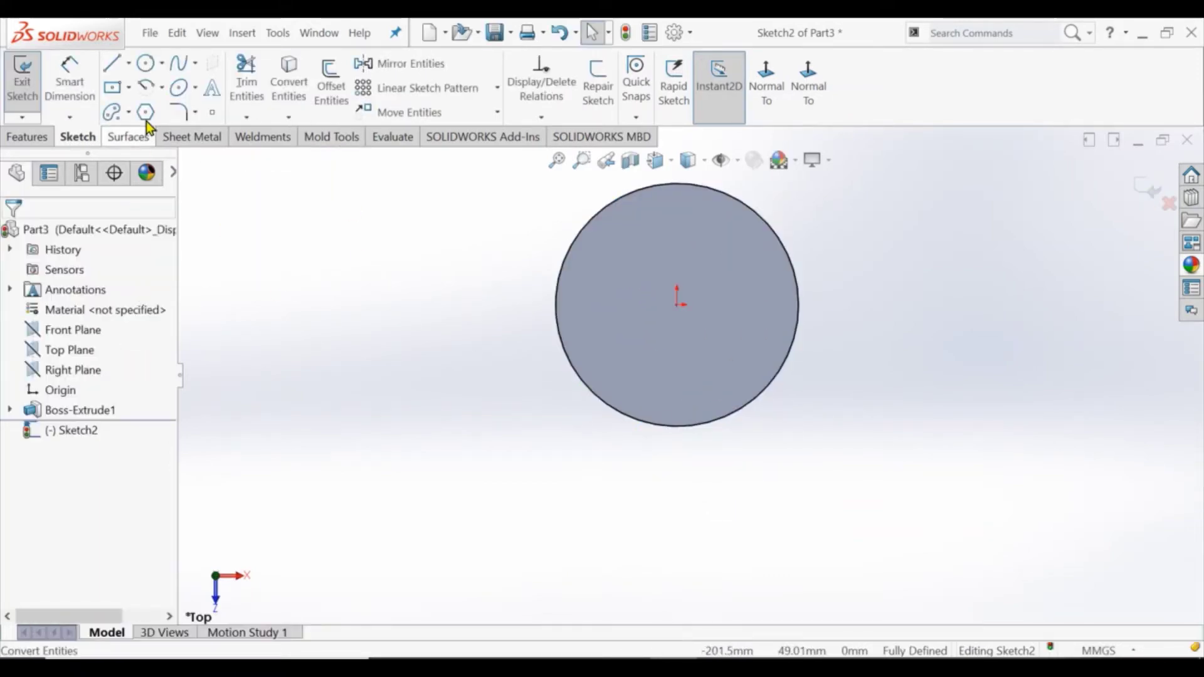
Step: Draw the open stepped hook-shaped line profile extending below the circle
click(111, 63)
drag(613, 377, 613, 468)
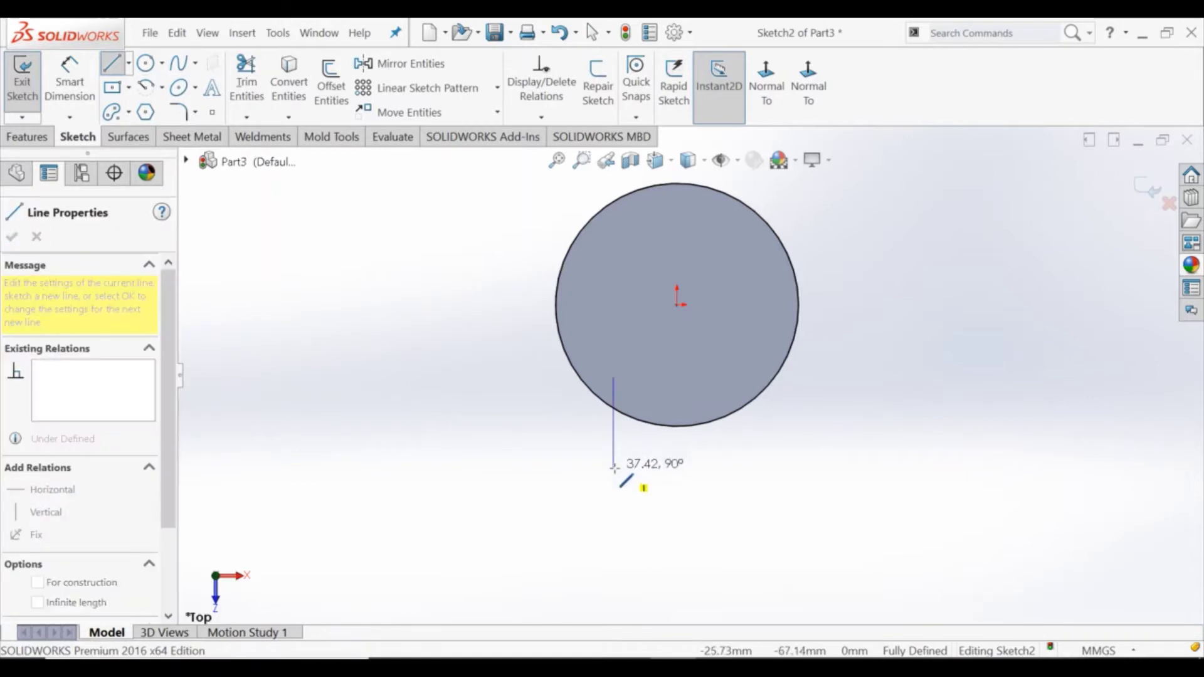
click(703, 468)
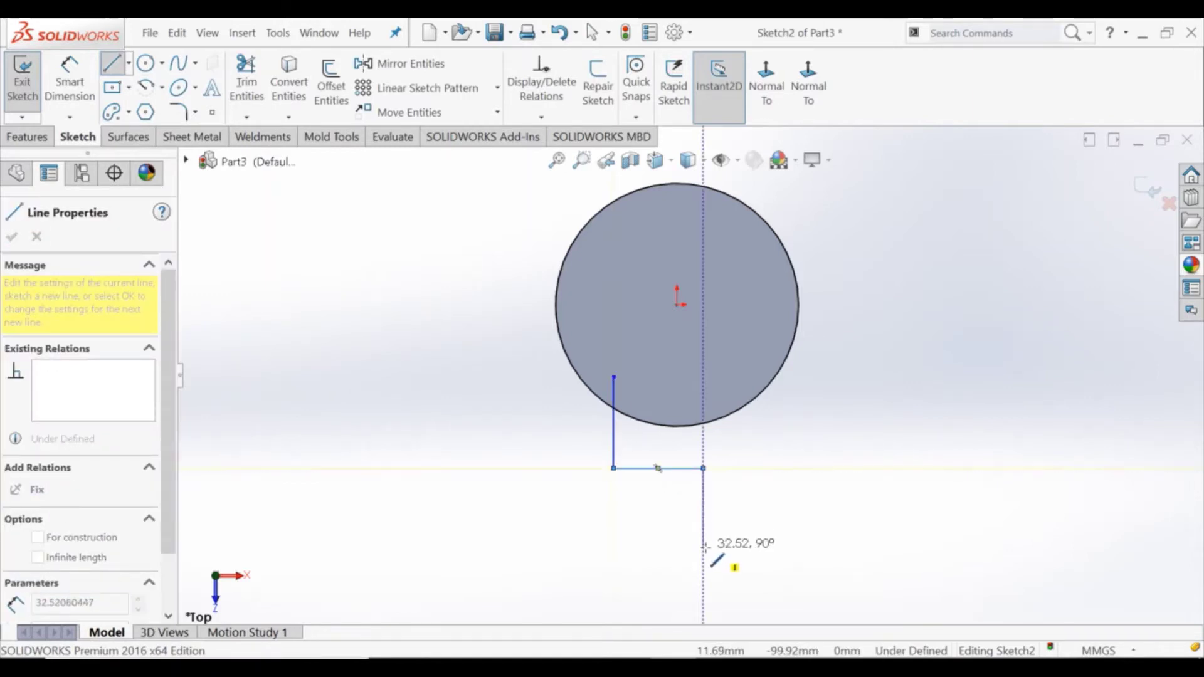
click(614, 547)
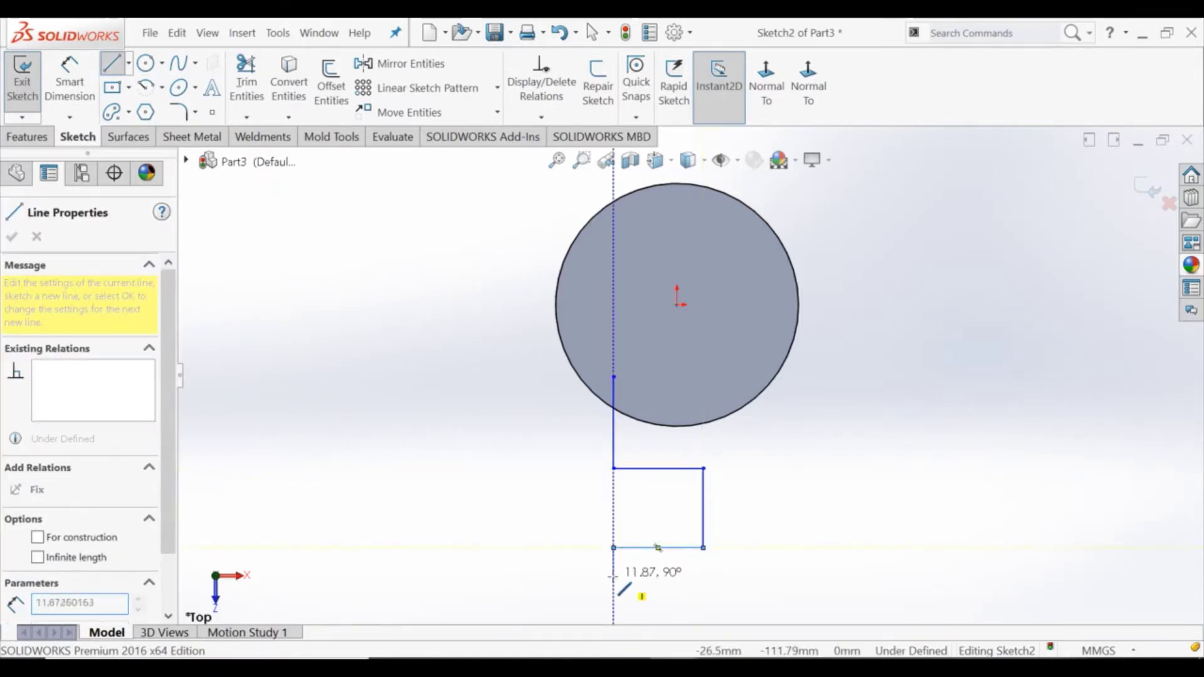
click(613, 577)
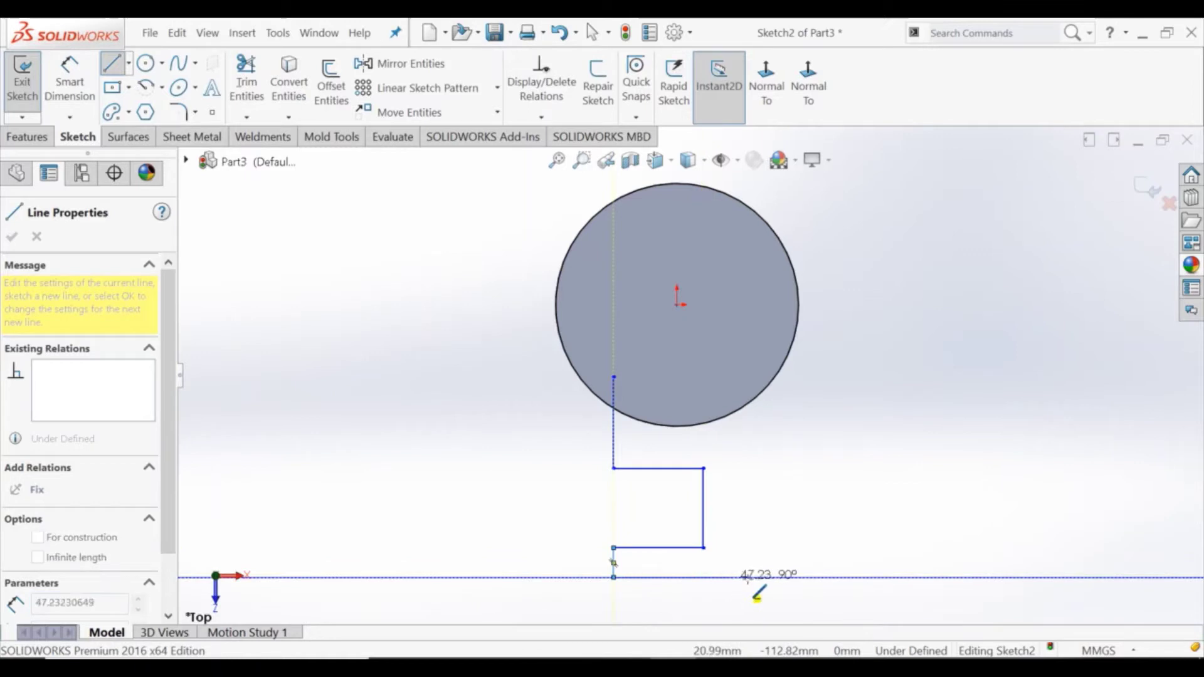
click(752, 384)
key(Escape)
scroll(679, 439, up, 2)
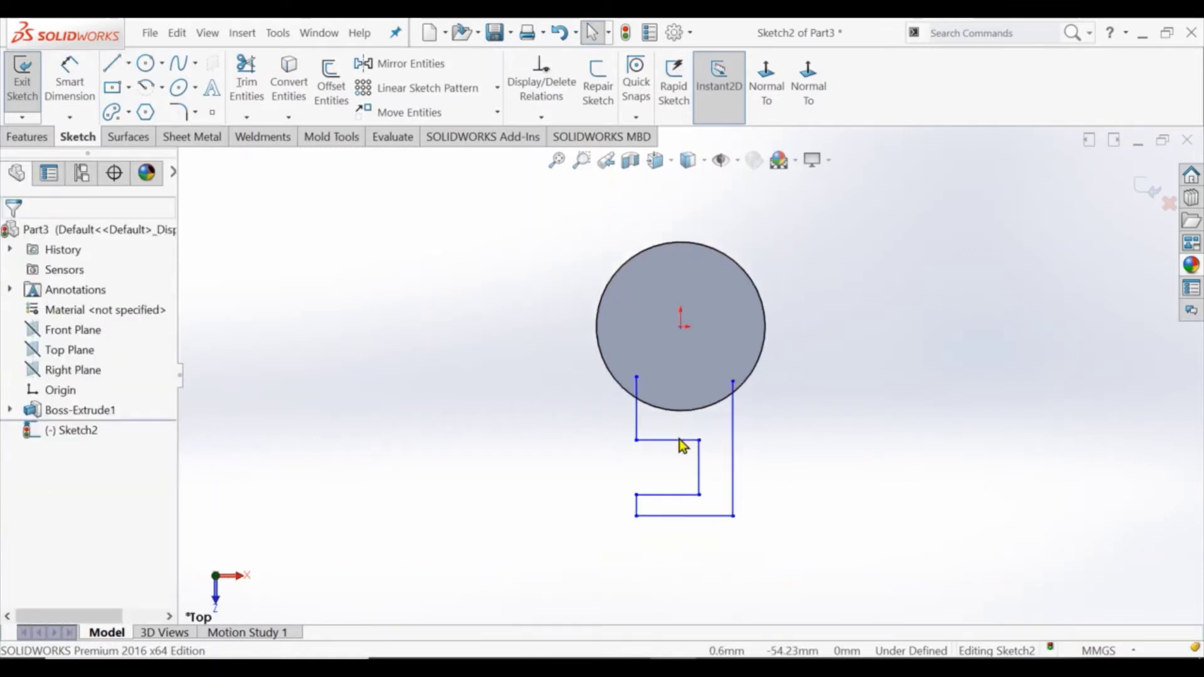
scroll(679, 439, down, 1)
click(128, 63)
Step: Add a vertical centreline from the origin and make the two outer lines symmetric about it
click(133, 83)
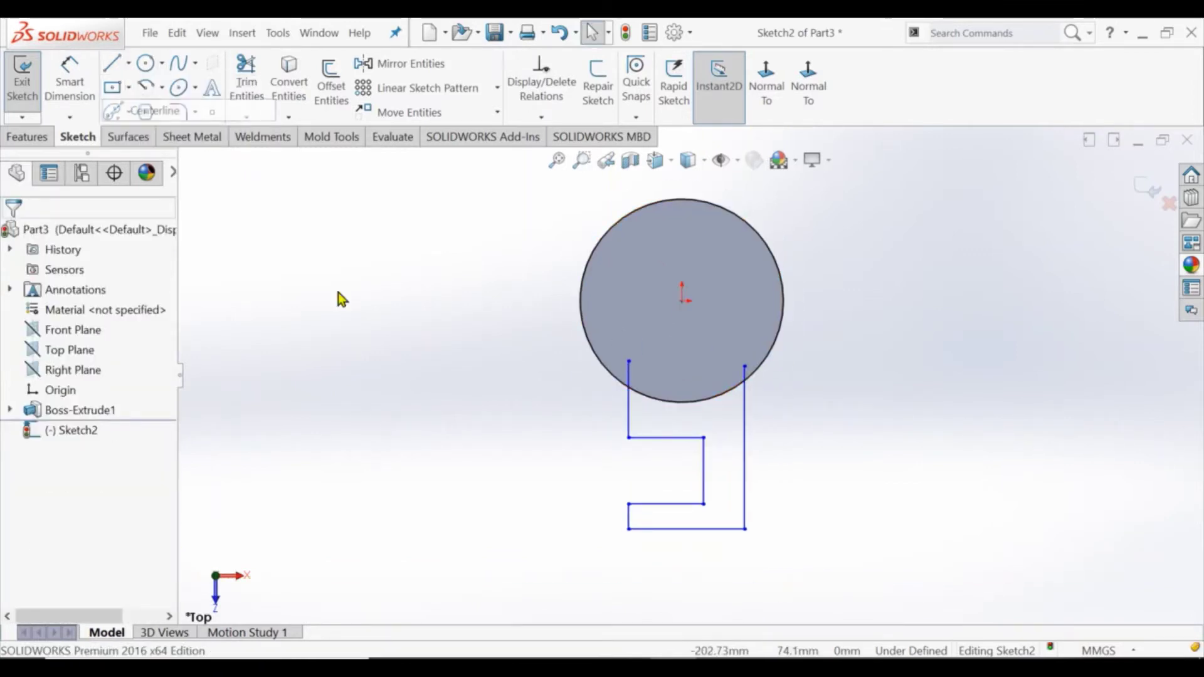
click(682, 302)
click(682, 348)
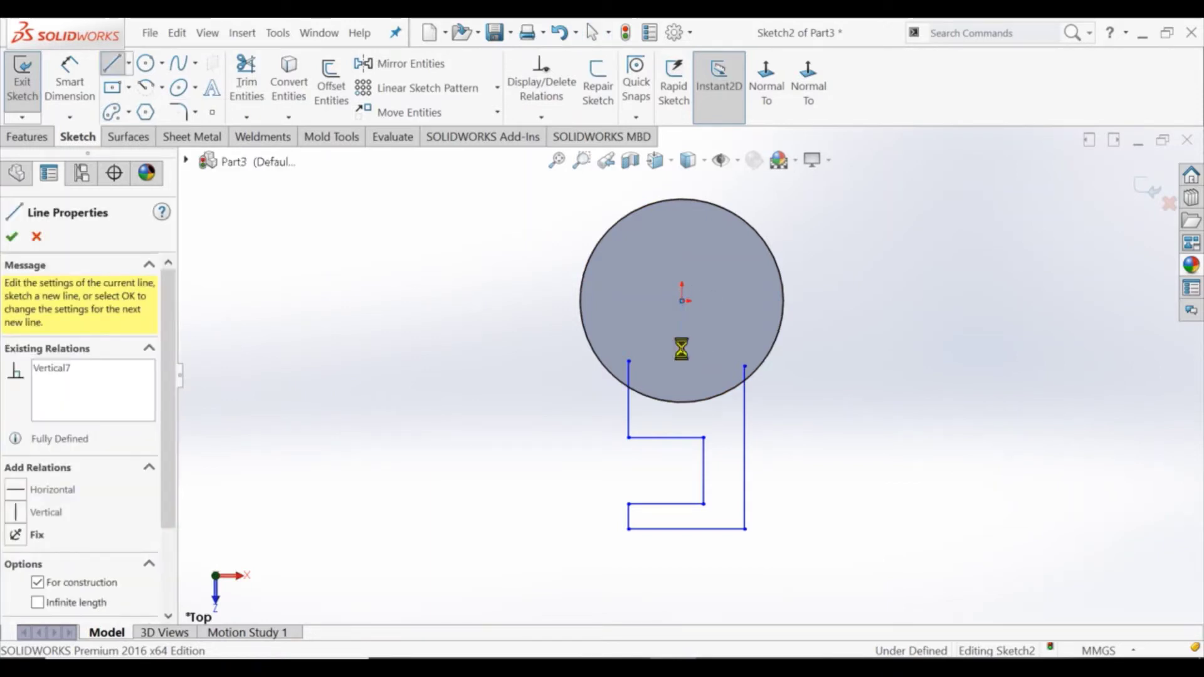
key(Escape)
click(630, 420)
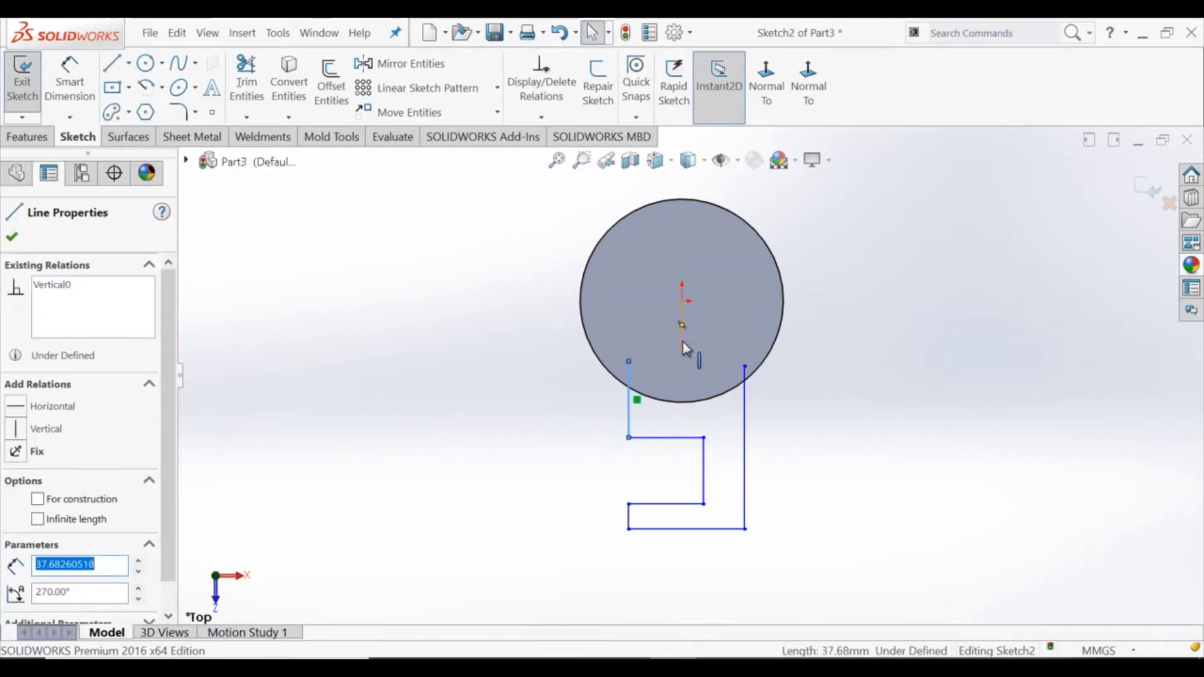
ctrl+click(683, 342)
click(745, 433)
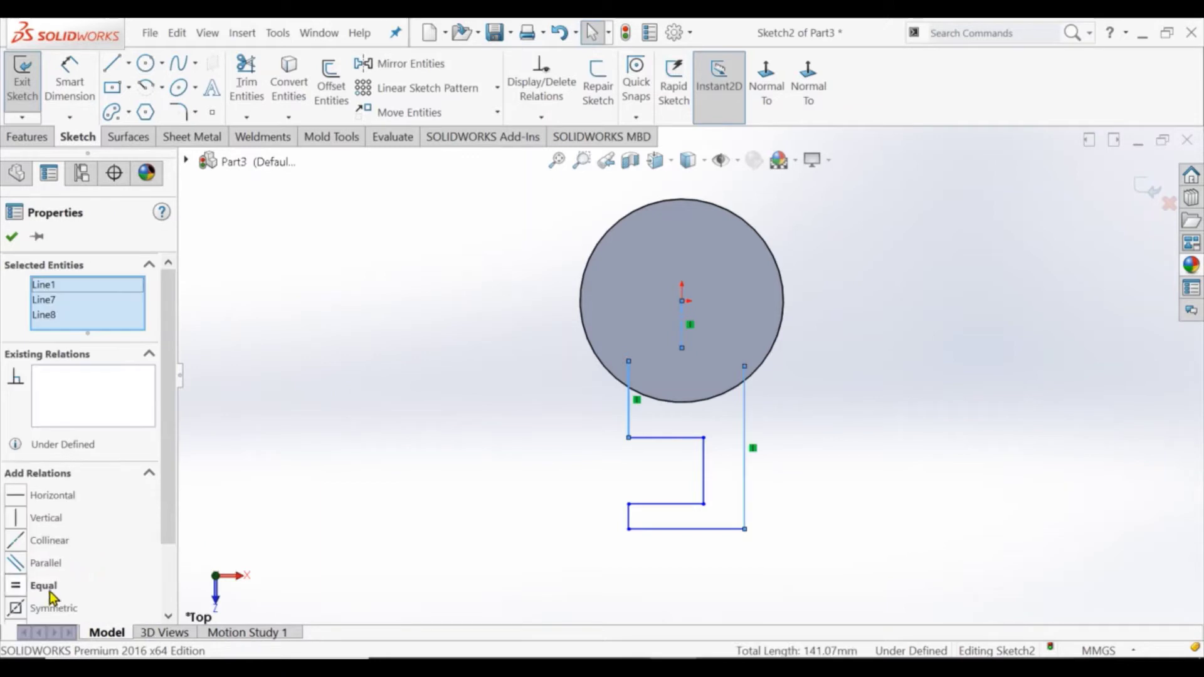
click(268, 429)
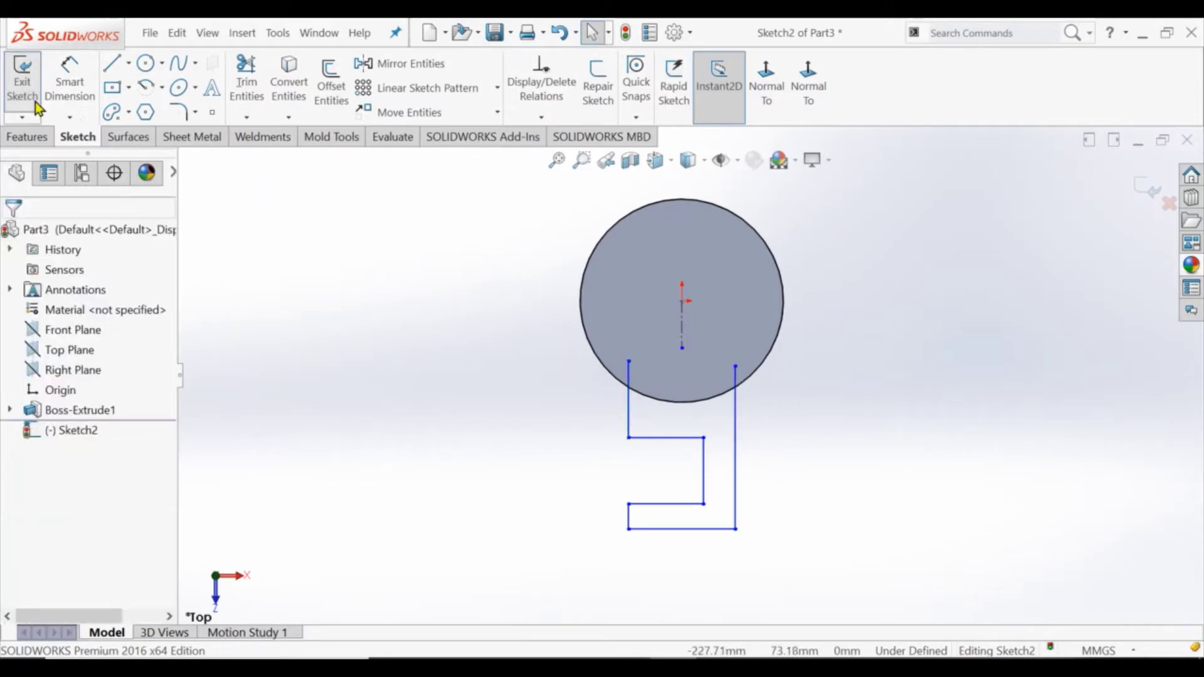
Step: Dimension the spacing between the two outer vertical lines to 60 mm
click(630, 383)
click(732, 391)
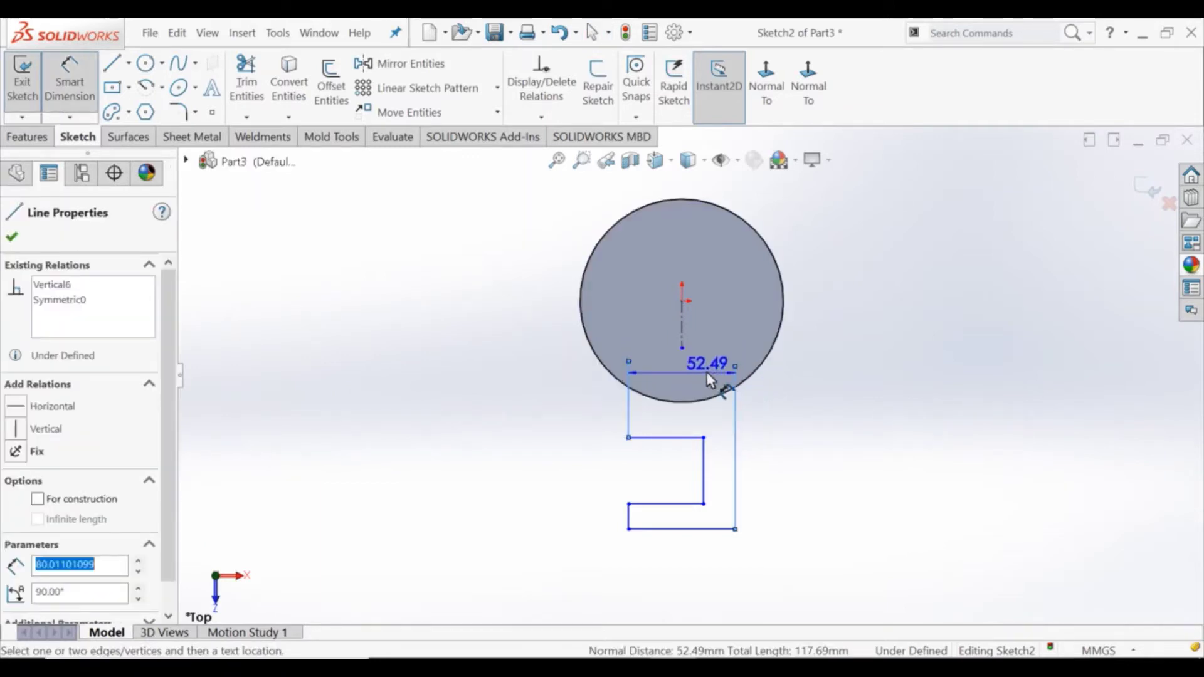
click(716, 339)
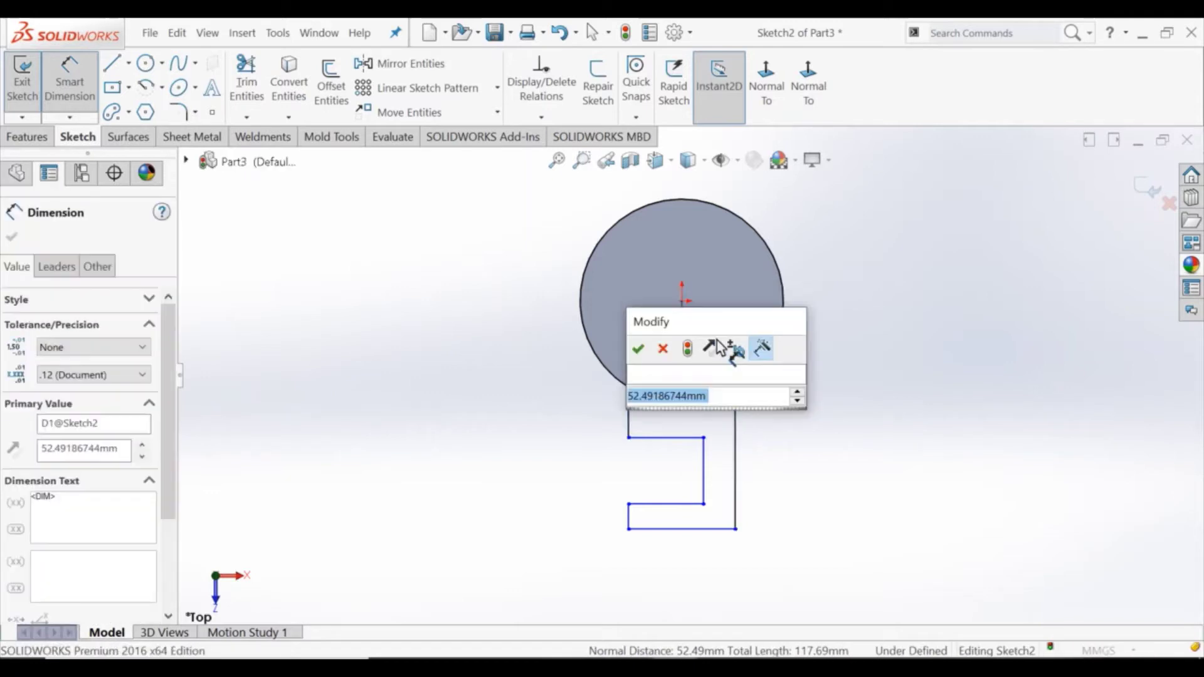
text(60)
key(Return)
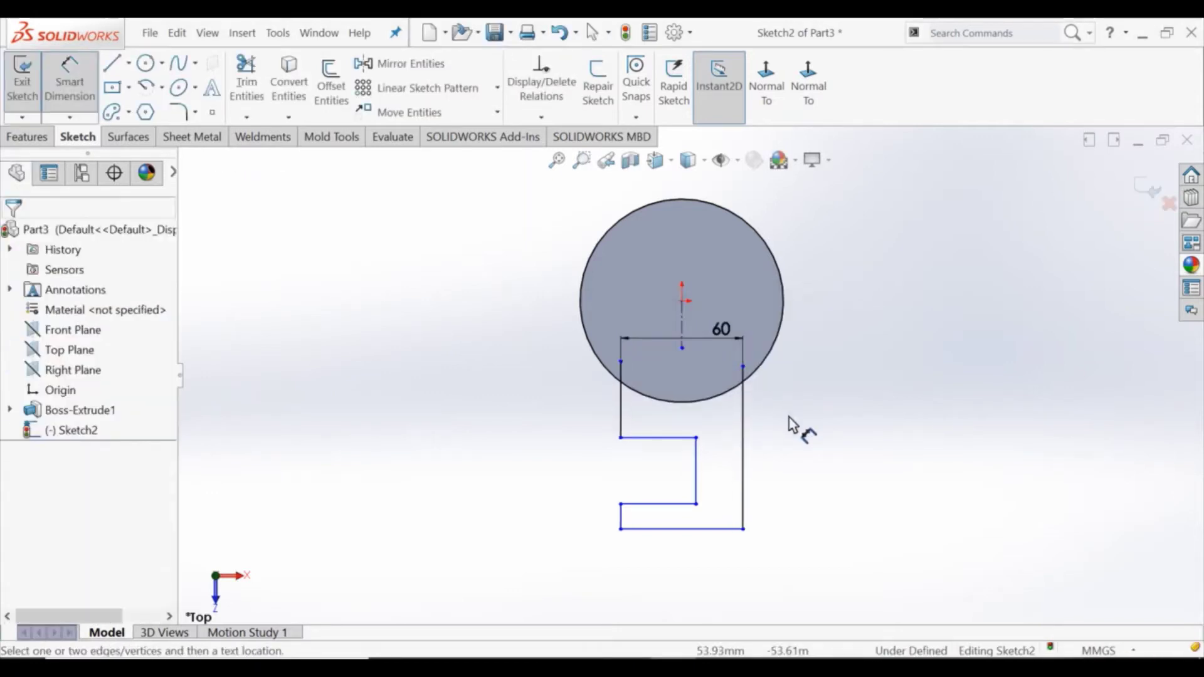
Step: Power-trim the profile lines lying inside the boss circle
click(246, 99)
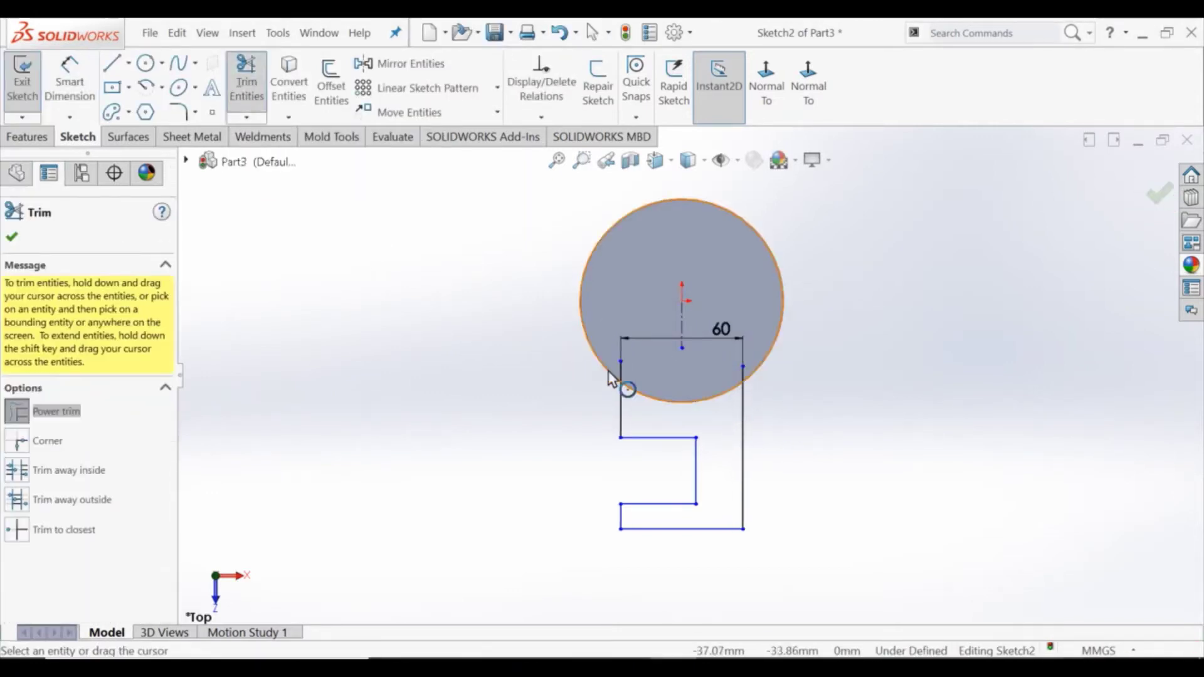
scroll(618, 377, down, 5)
drag(634, 372, 943, 371)
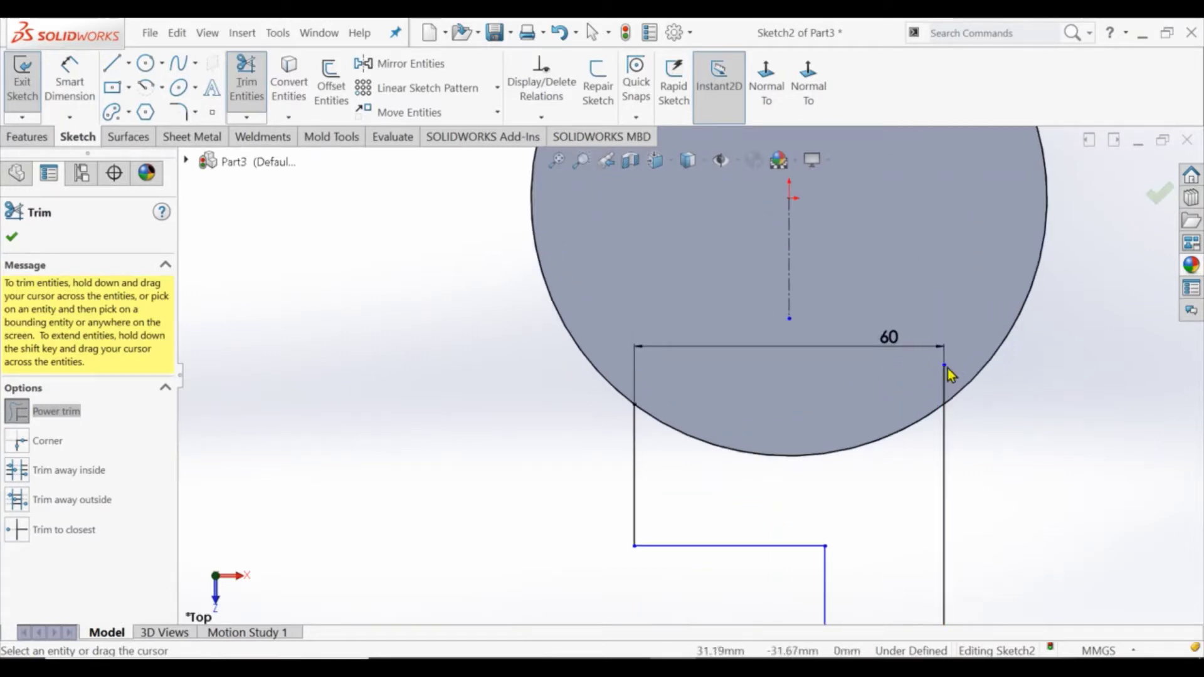
click(12, 237)
key(f)
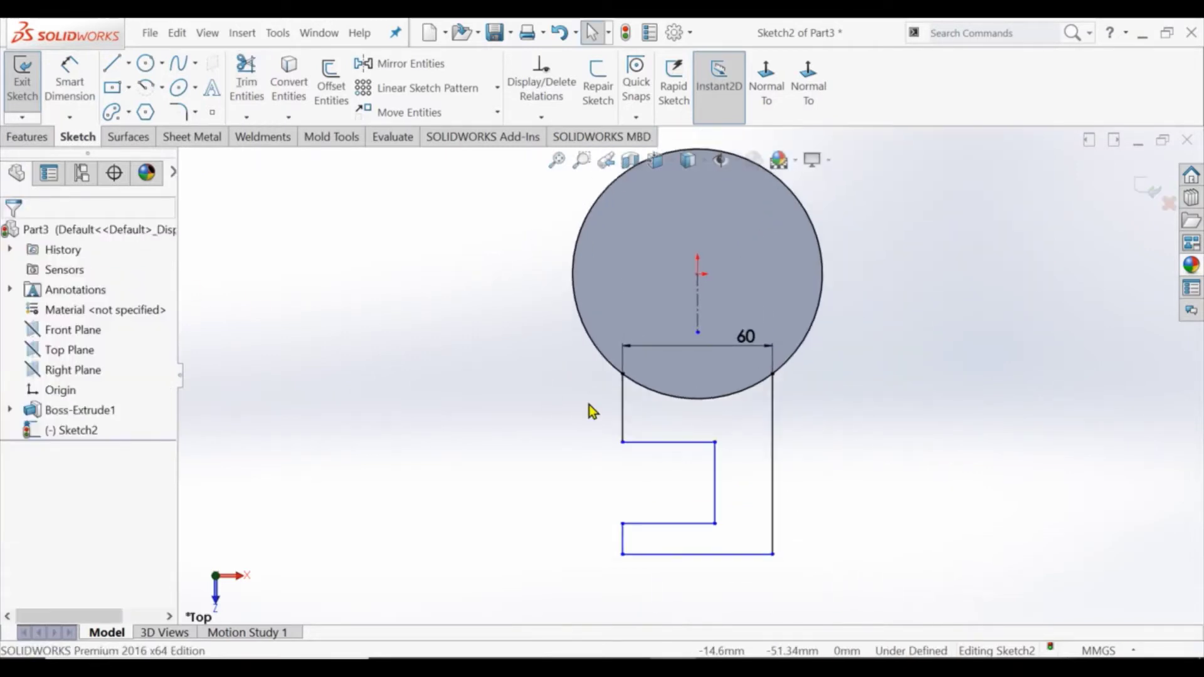
Step: Dimension the right vertical line of the arm to 70 mm
click(69, 82)
click(773, 427)
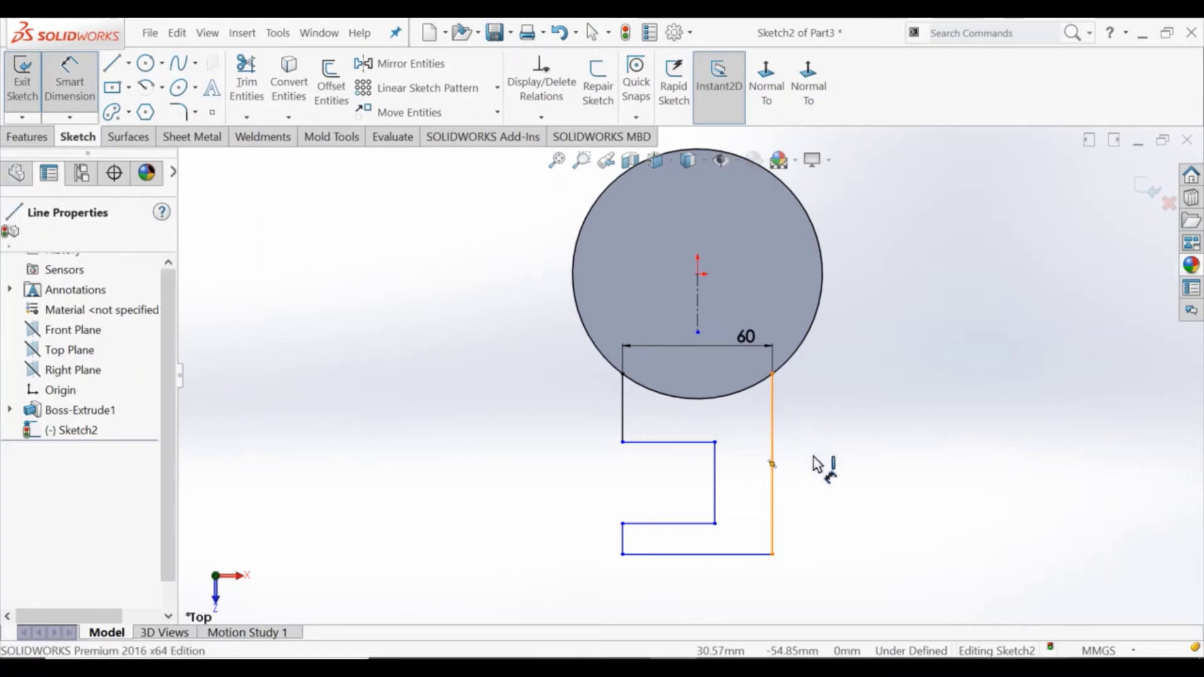
click(826, 466)
text(70)
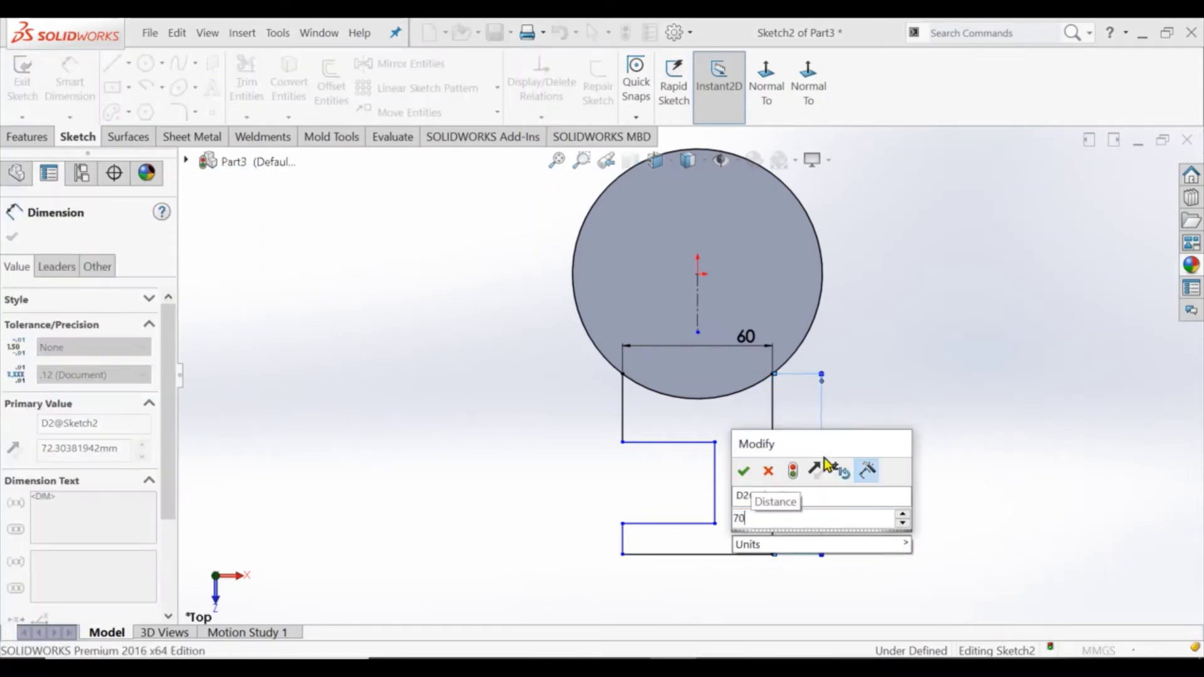
key(Return)
key(Escape)
scroll(698, 464, down, 2)
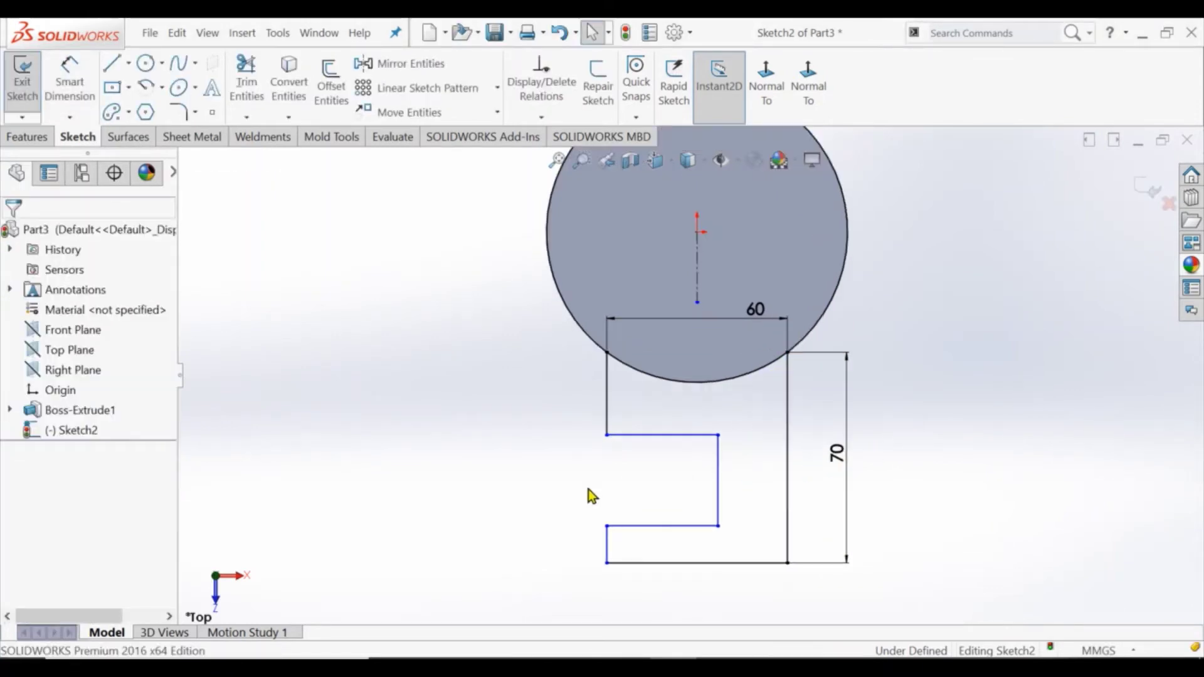
click(608, 534)
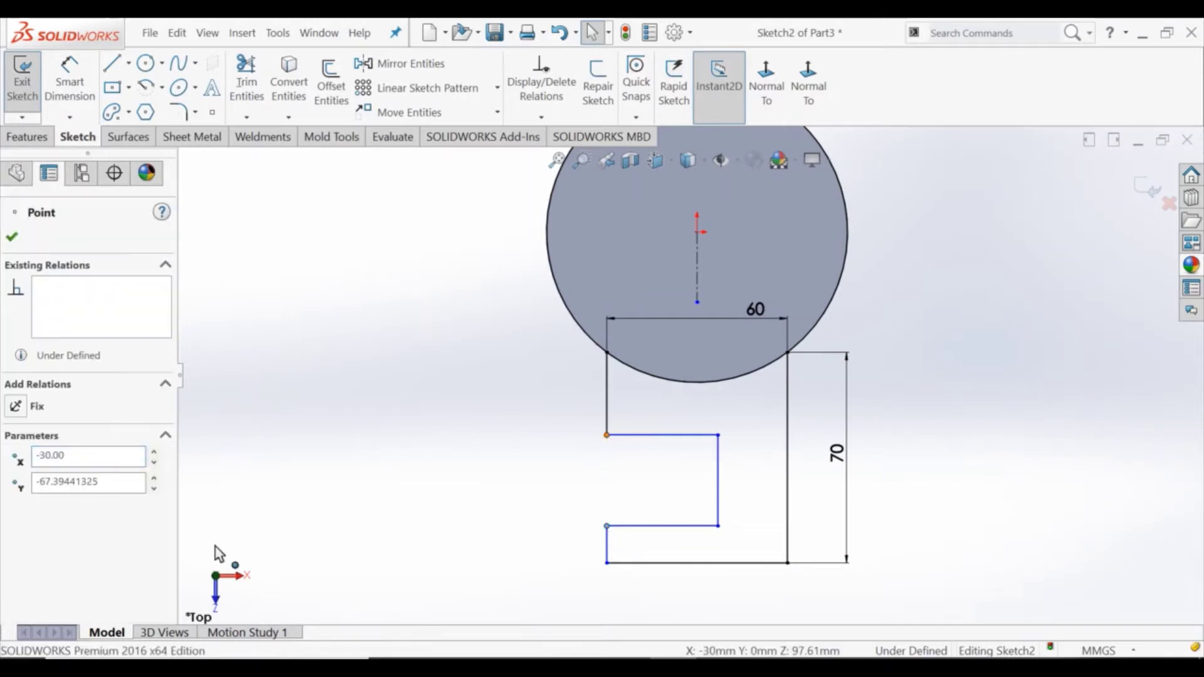
ctrl+click(607, 526)
click(318, 362)
Step: Dimension the upper left line to 20 mm and the arm's horizontal offset to 10 mm
click(69, 81)
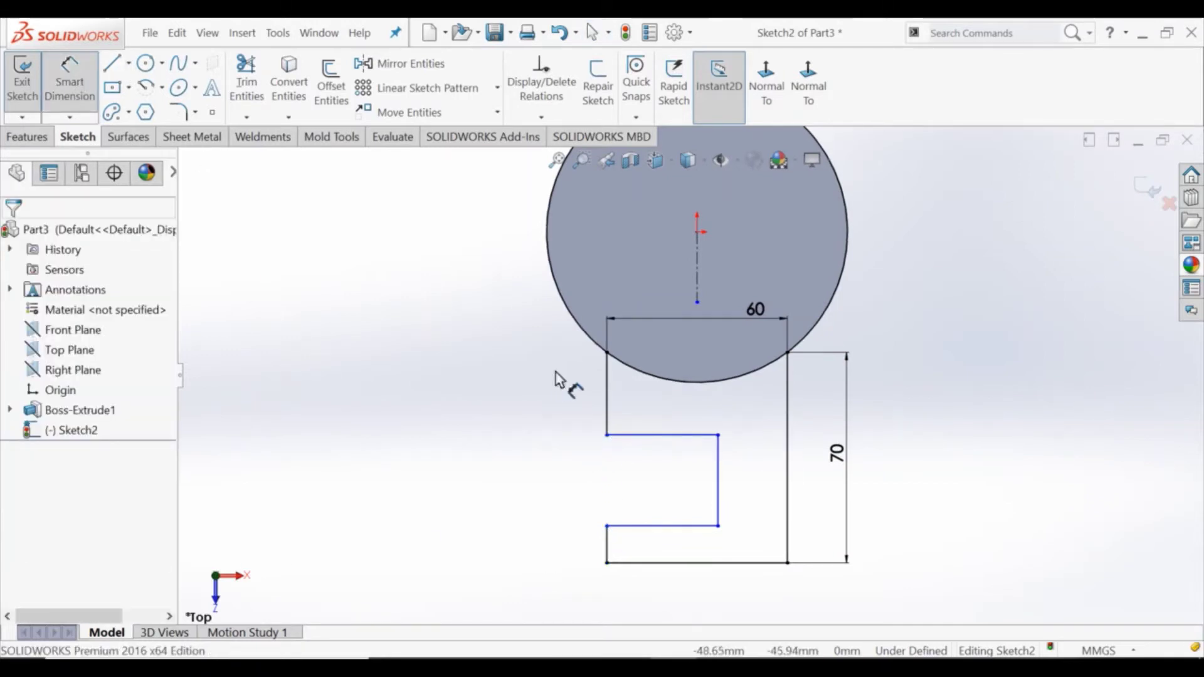
click(586, 417)
click(562, 402)
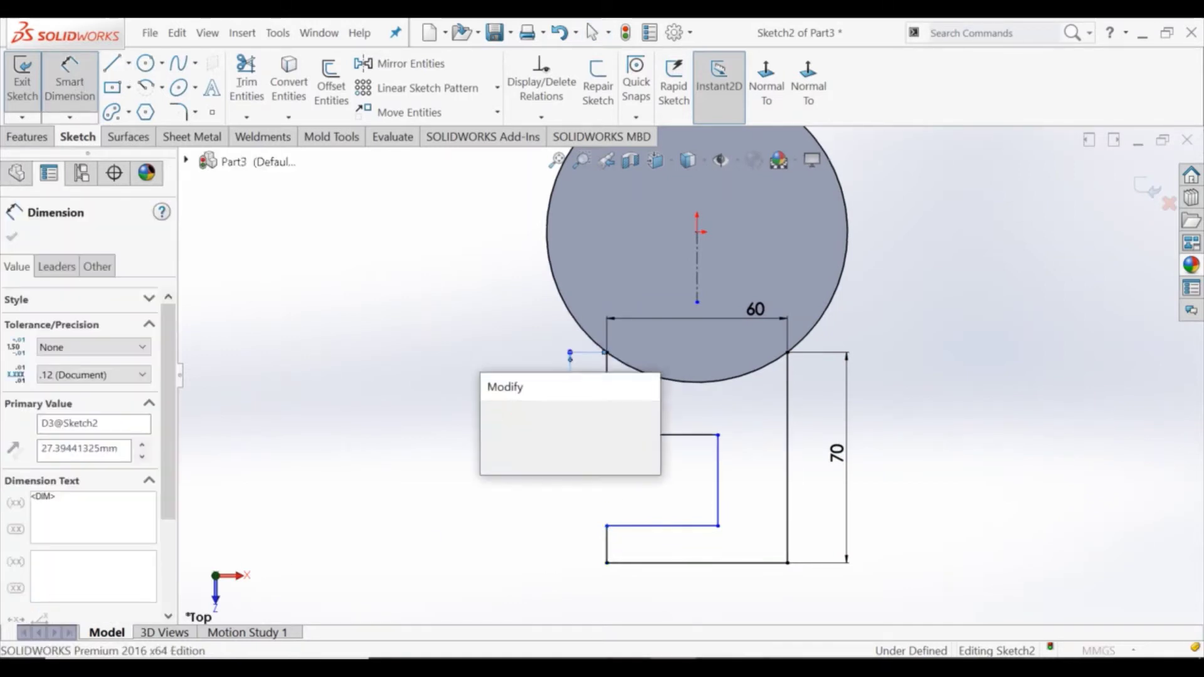
click(486, 396)
click(479, 389)
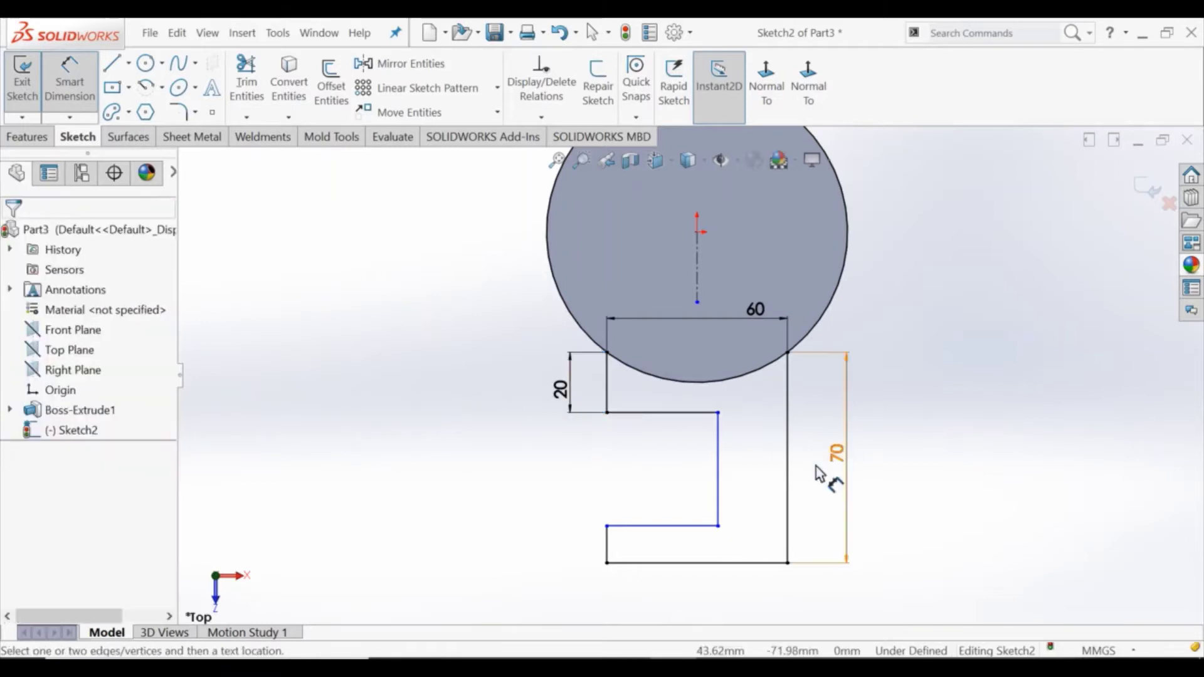
click(719, 526)
click(788, 563)
click(774, 612)
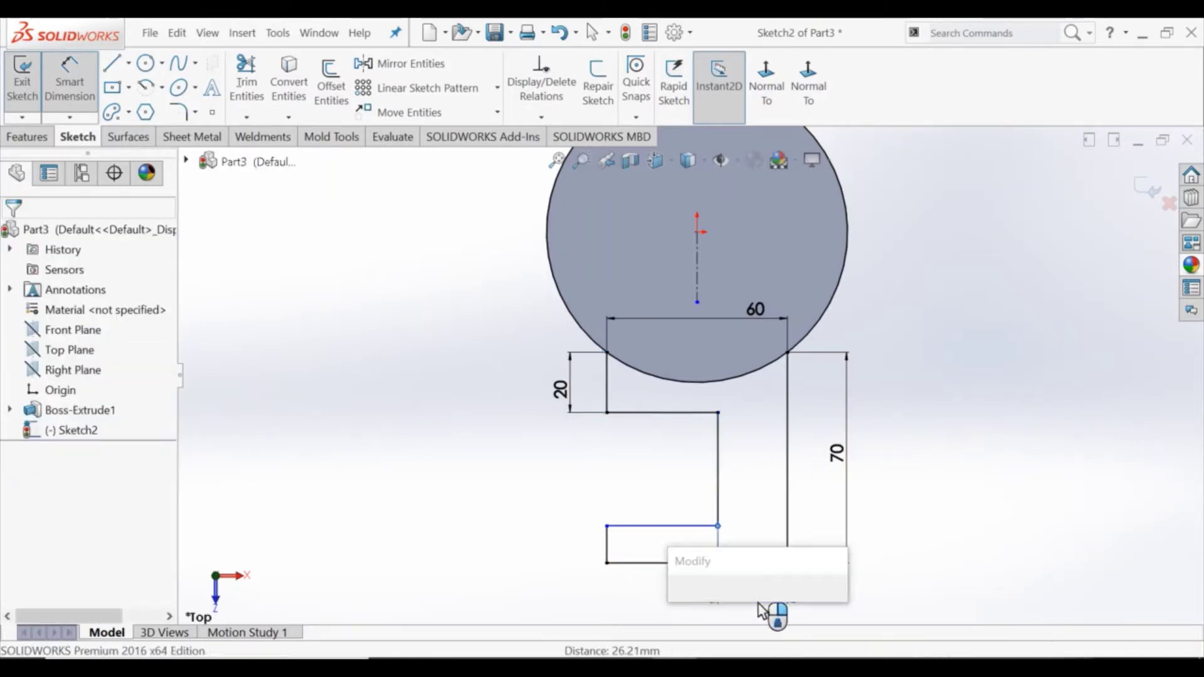
text(10)
key(Return)
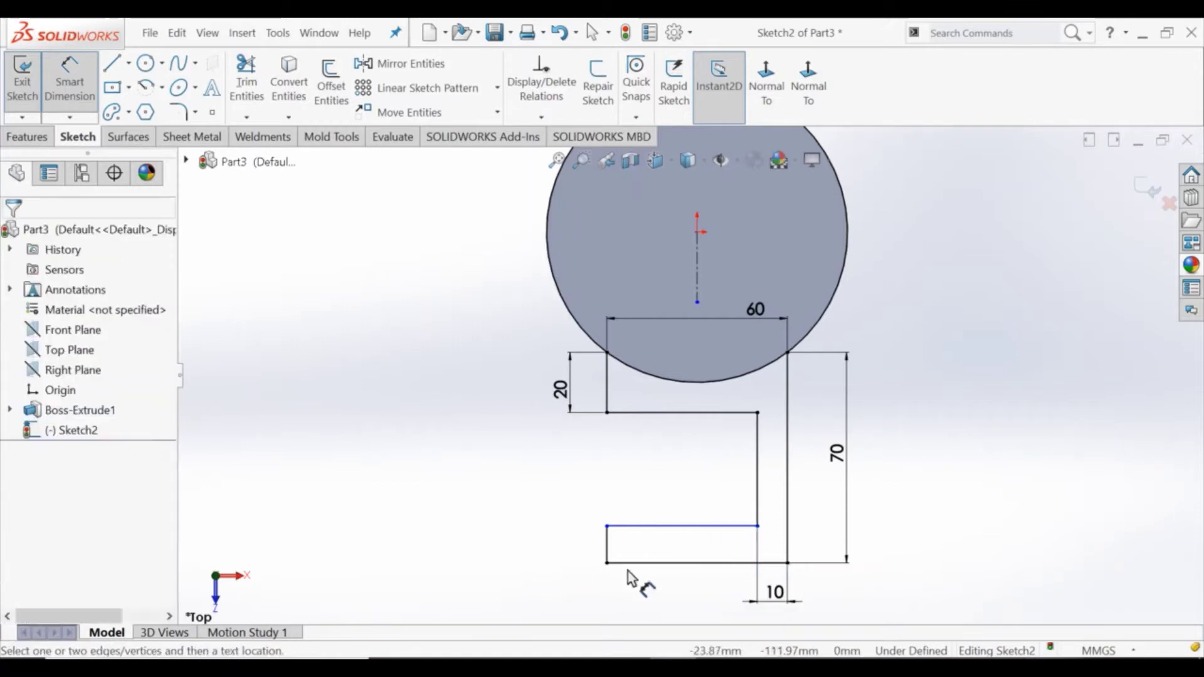
Step: Dimension the lower left vertical line to 10 mm, fully defining Sketch2
click(606, 555)
click(572, 561)
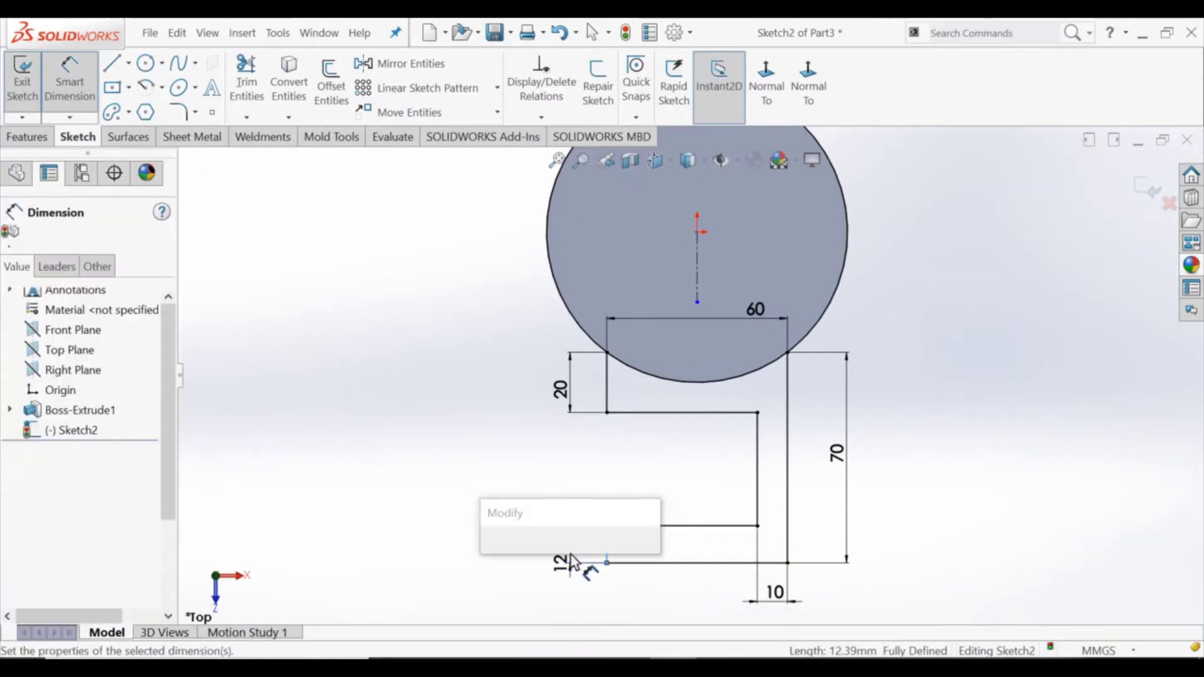
text(10)
key(Return)
click(416, 368)
right_click(411, 362)
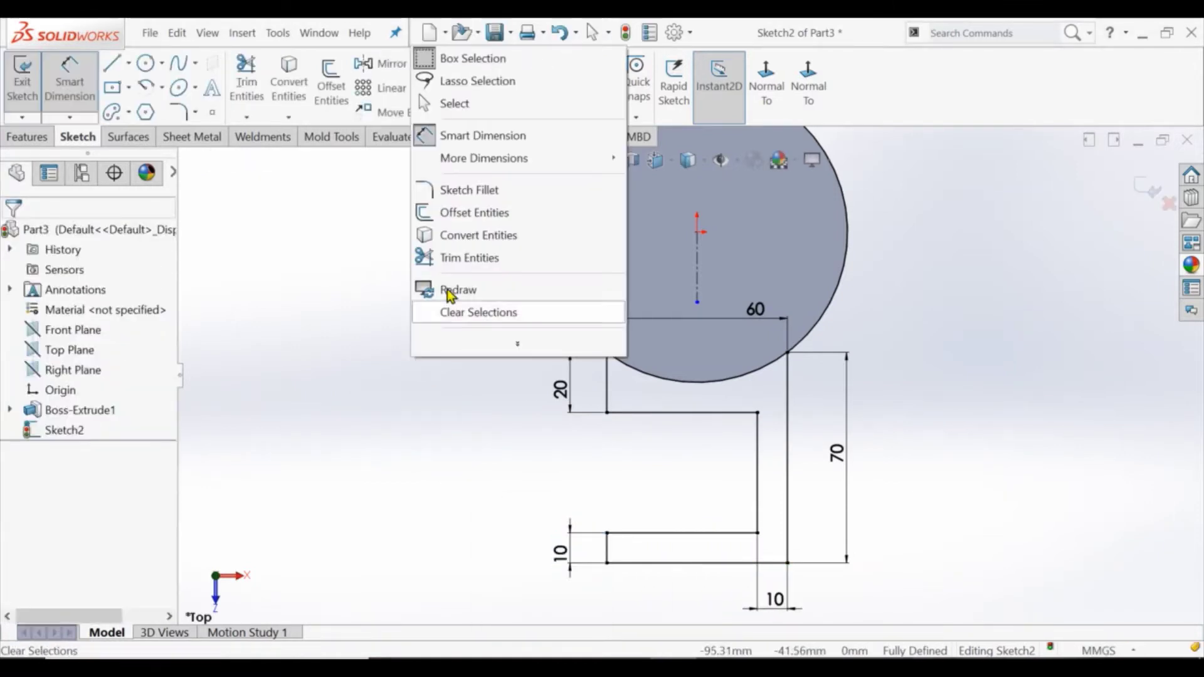
click(451, 103)
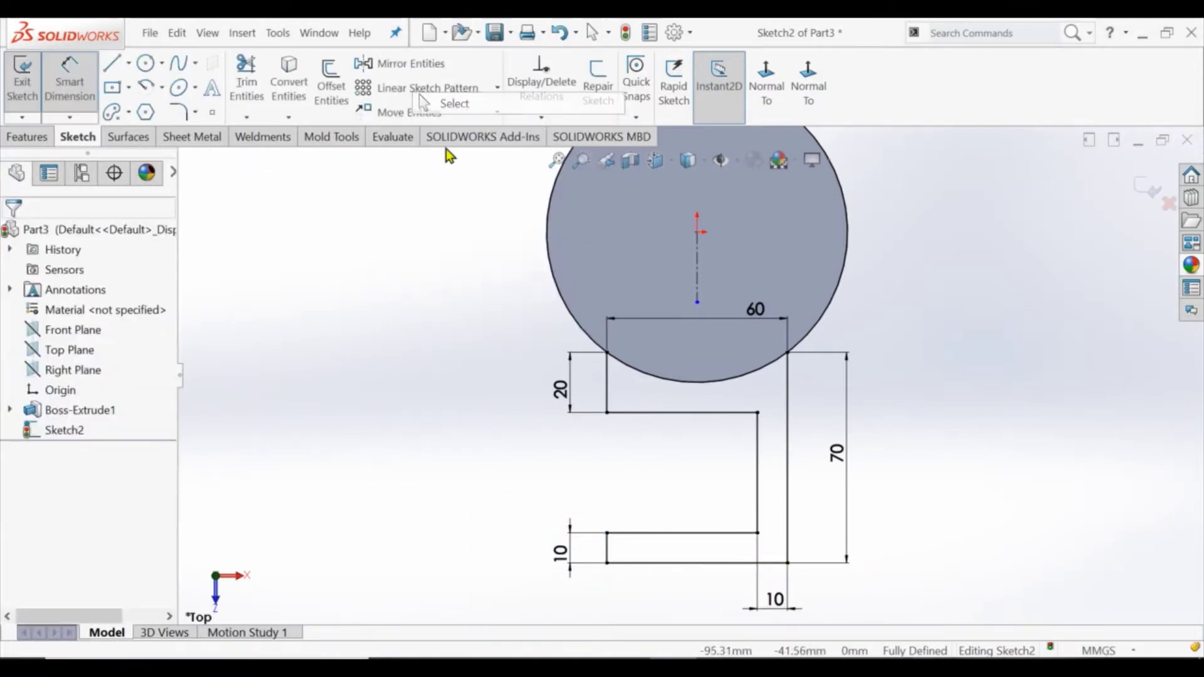
Step: Round three corners of the arm profile with 10 mm sketch fillets
click(178, 111)
click(758, 412)
click(758, 533)
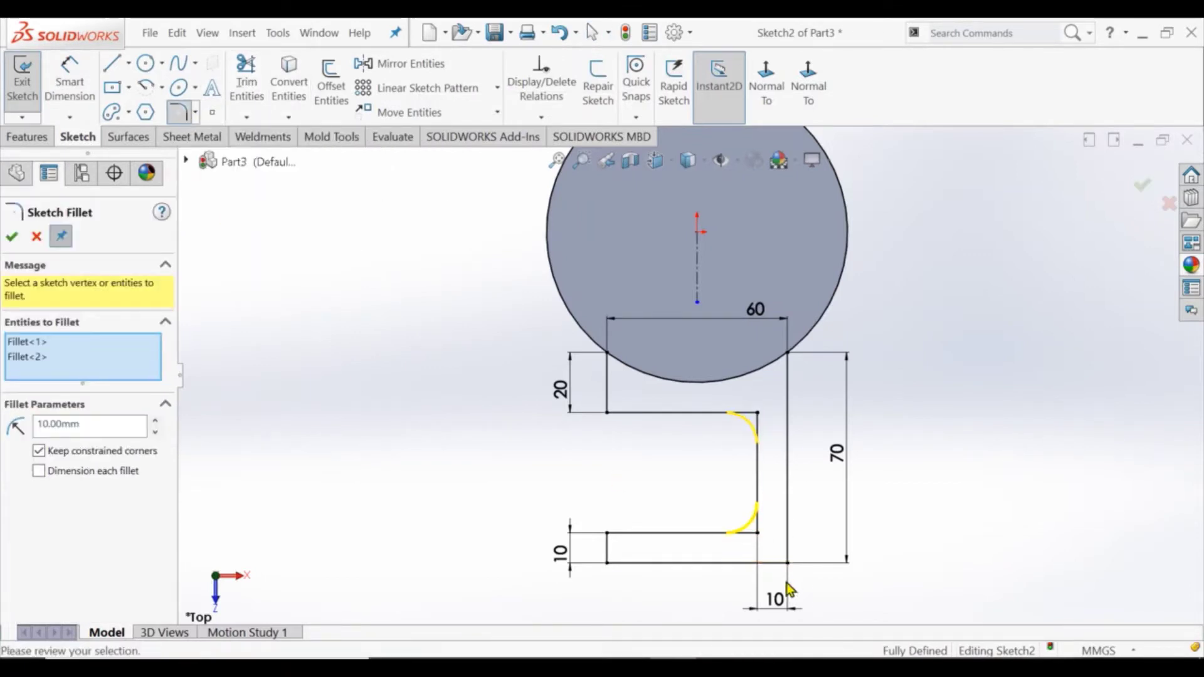
click(788, 563)
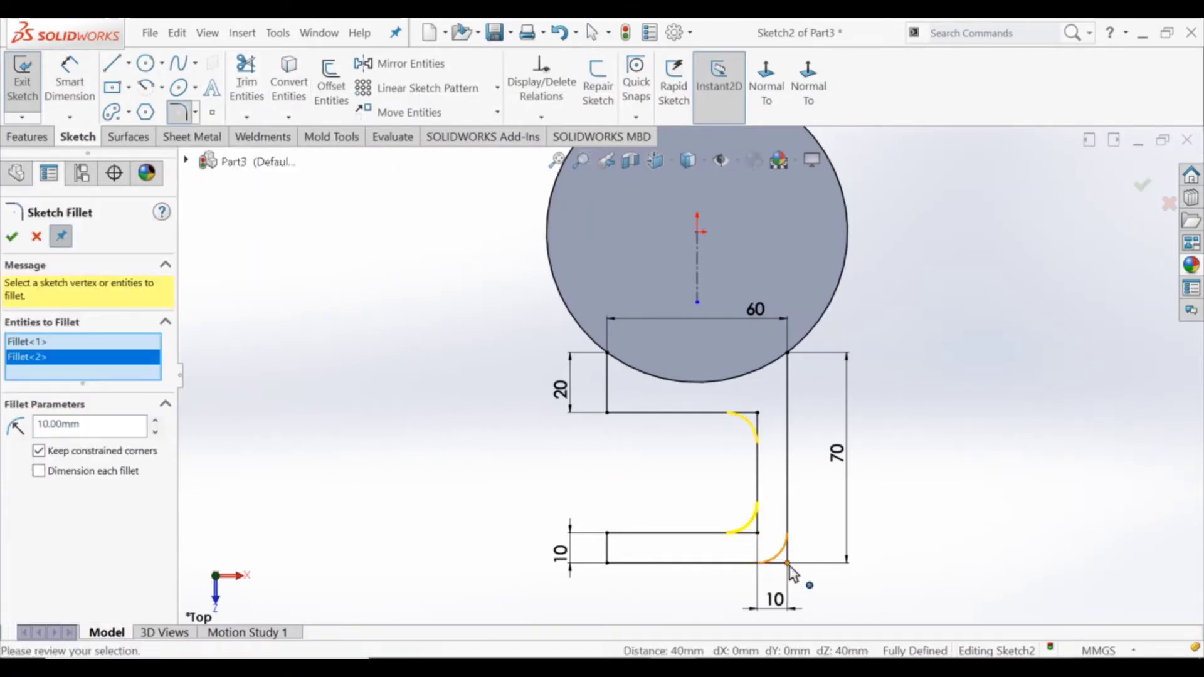
click(14, 238)
Step: Extrude the arm profile mid-plane 100 mm as Boss-Extrude2
click(242, 90)
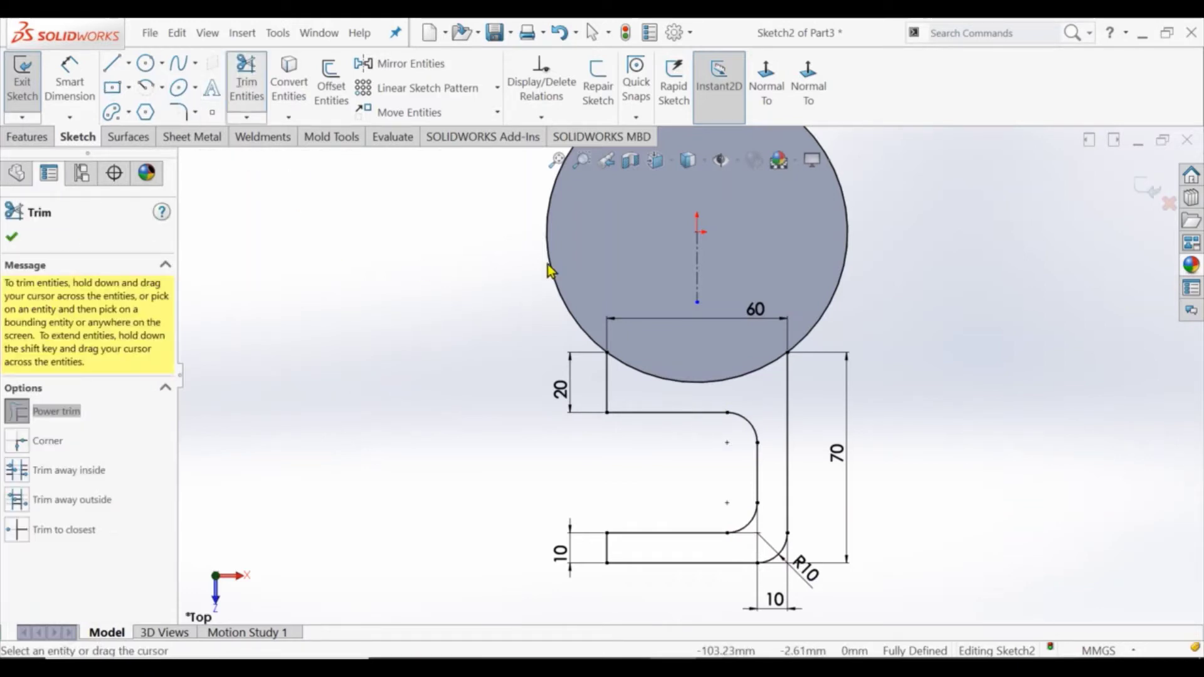
mouse_move(479, 379)
middle_down()
mouse_move(462, 344)
mouse_move(490, 356)
middle_up()
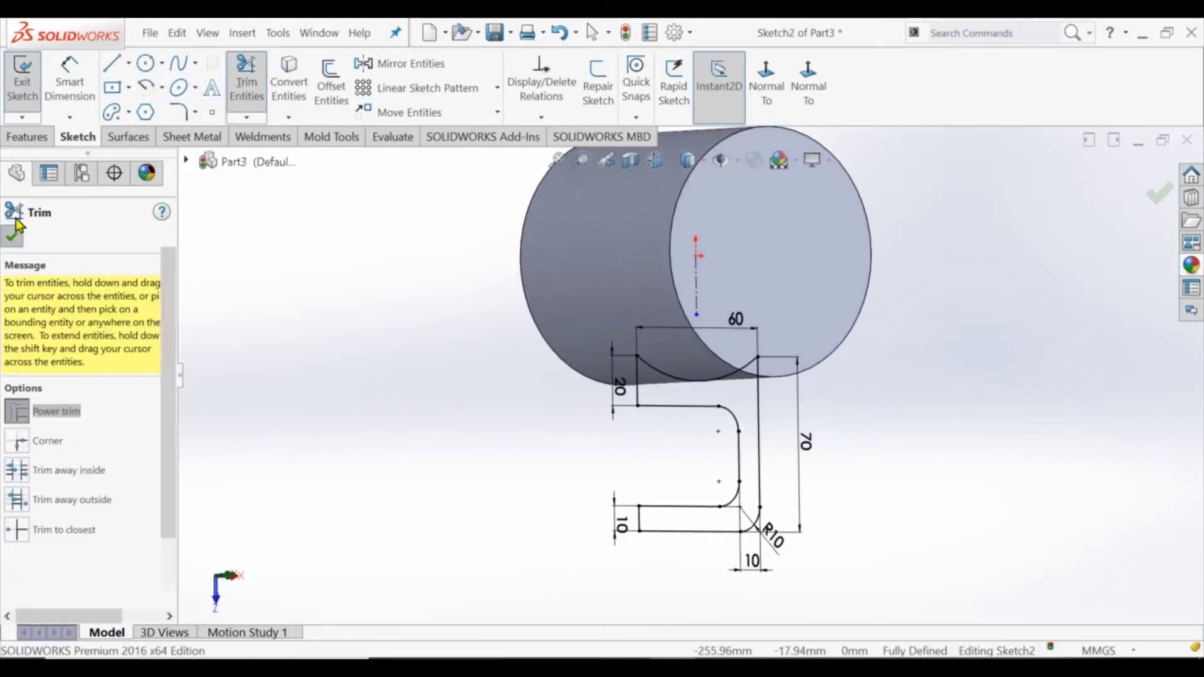
click(11, 238)
click(26, 137)
click(34, 85)
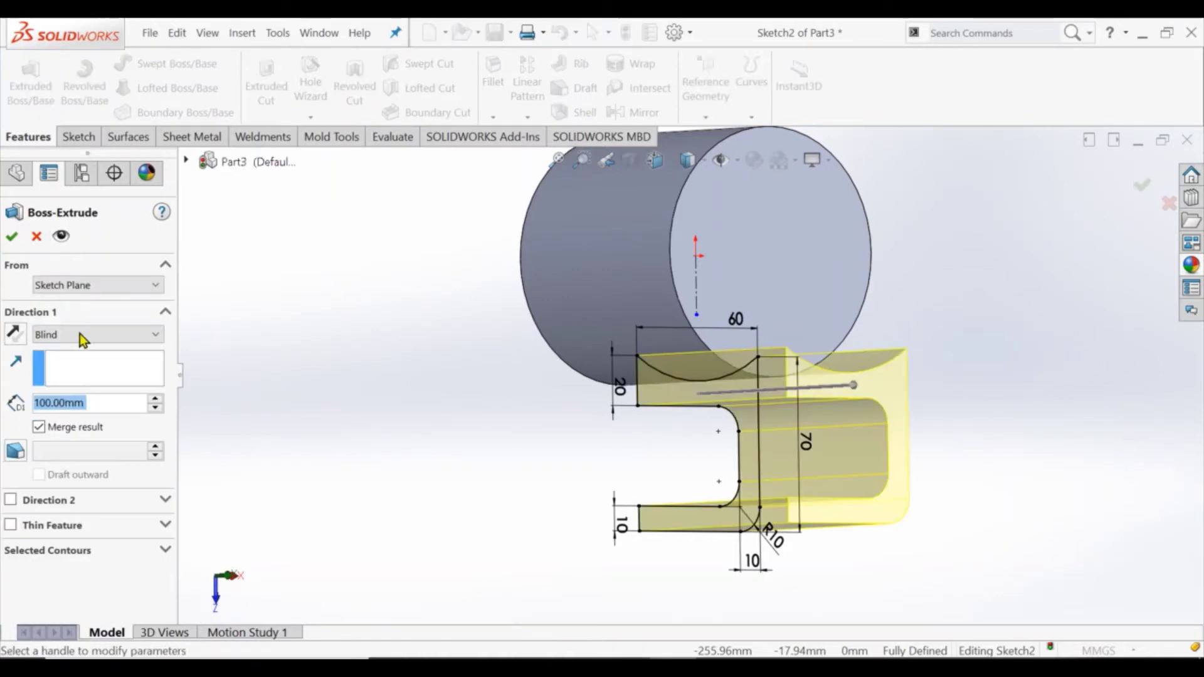
click(80, 333)
click(63, 431)
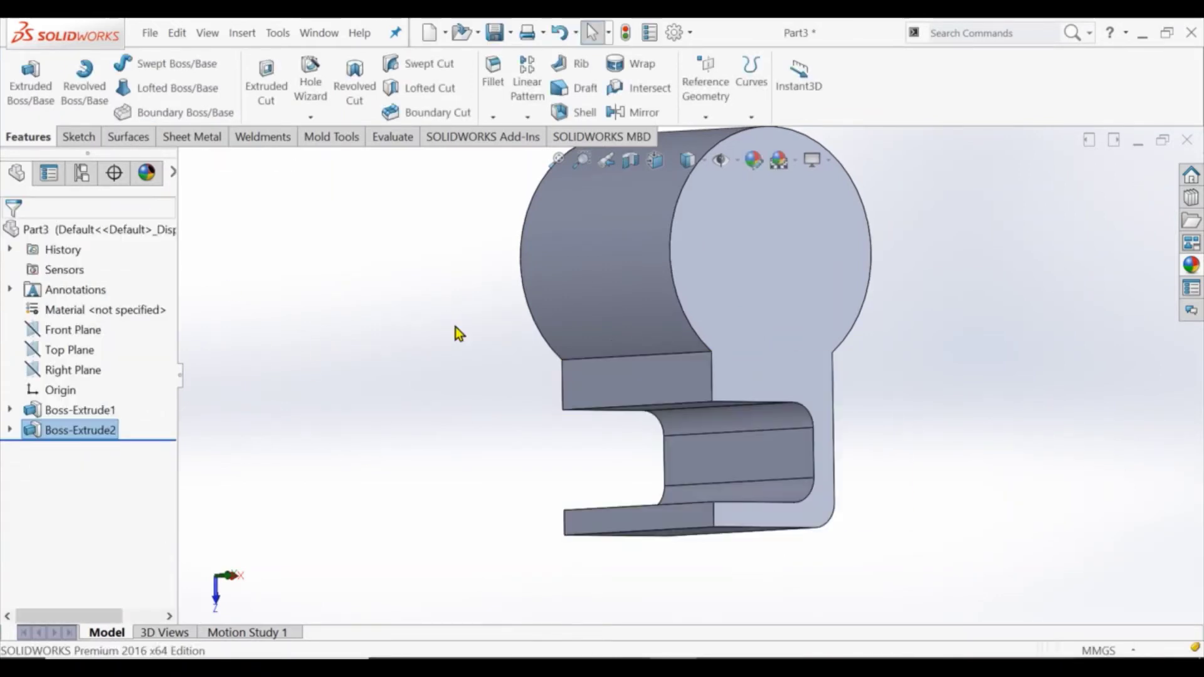
middle_drag(455, 326, 432, 317)
Step: Start a Top Plane sketch and convert the hook's inner pocket edges into it
click(77, 350)
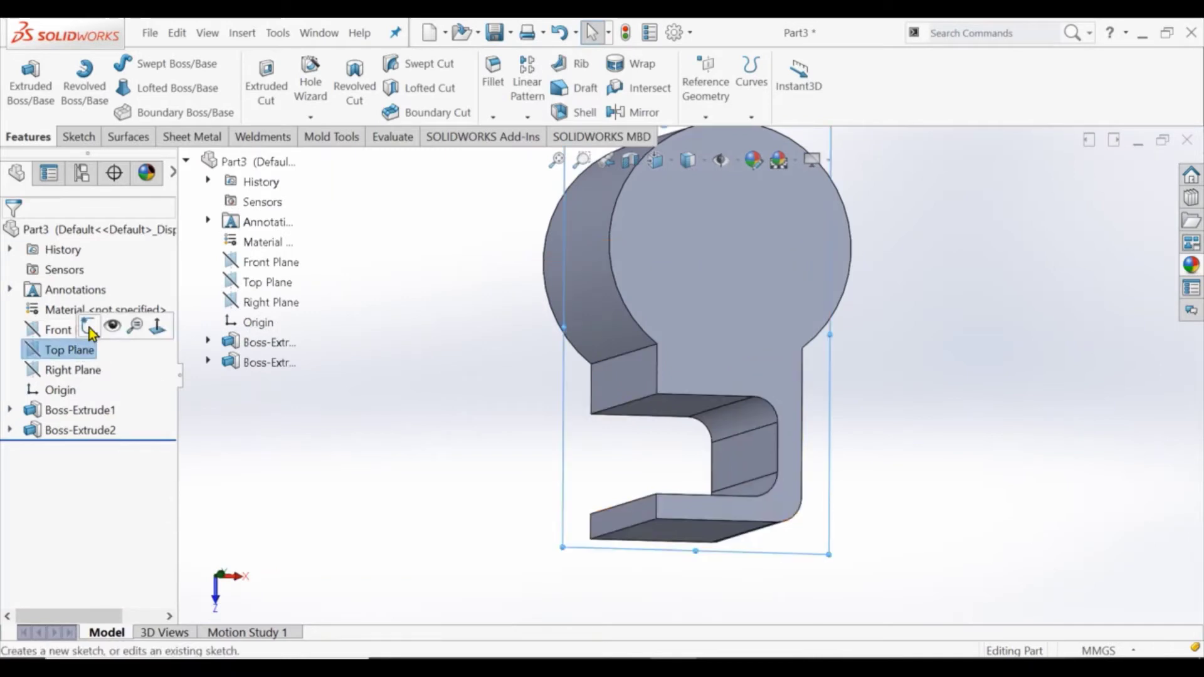
click(94, 316)
click(766, 82)
scroll(651, 453, down, 2)
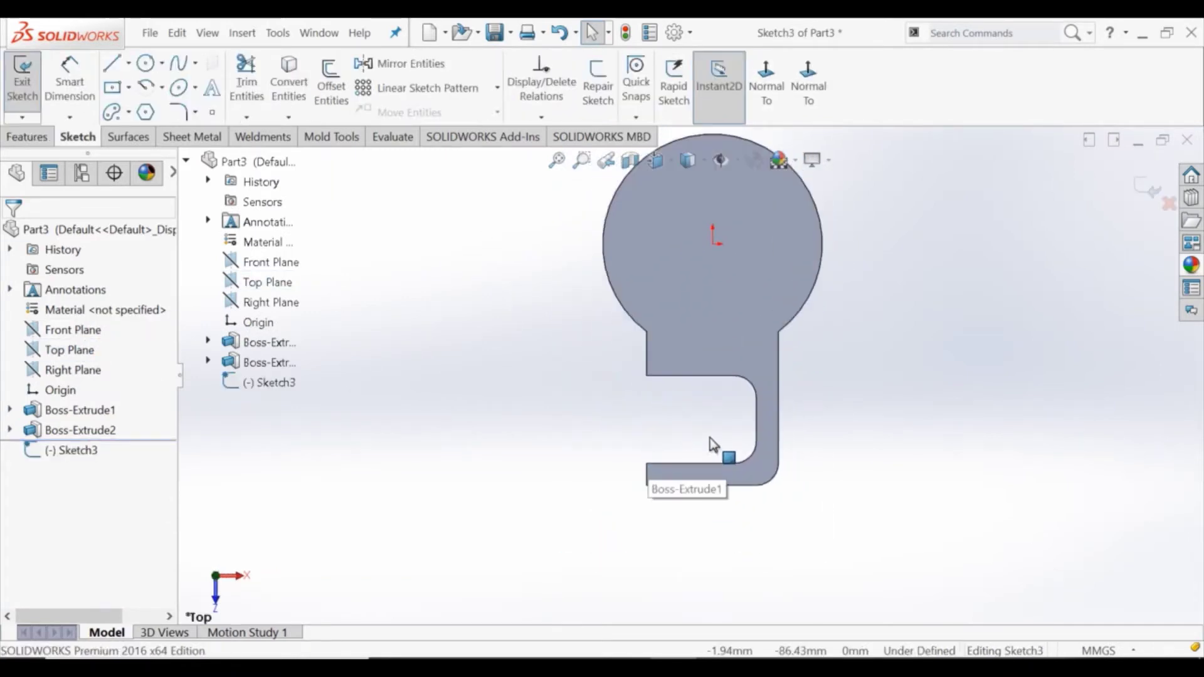
click(289, 88)
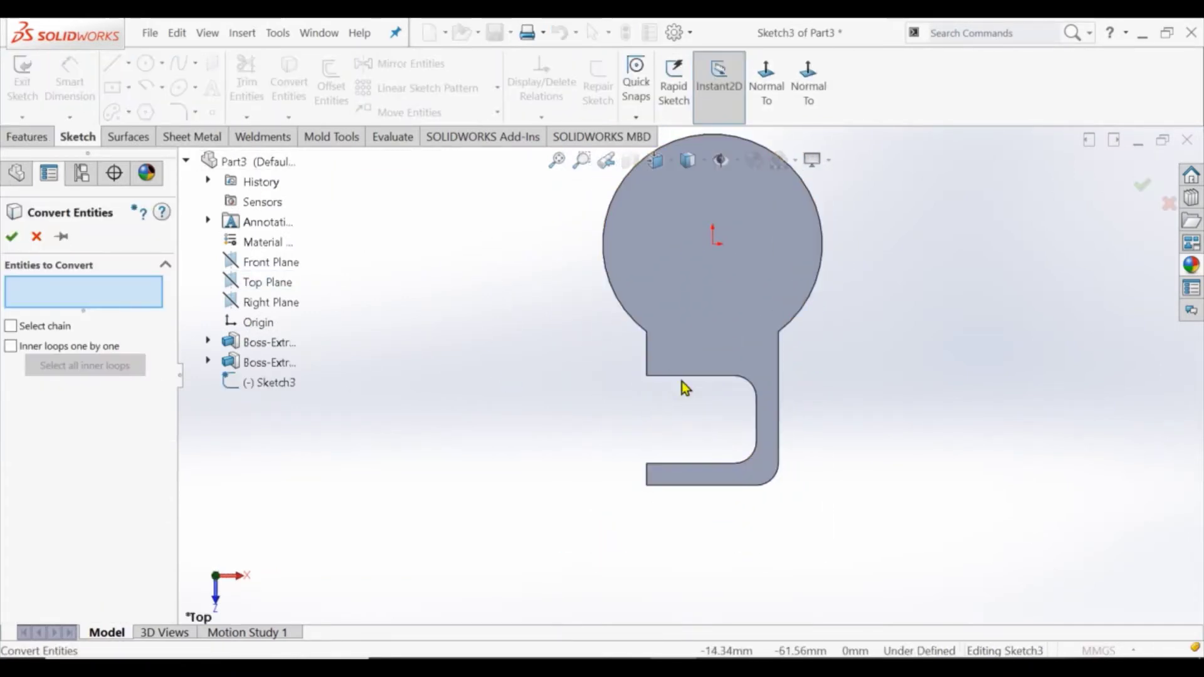
click(685, 376)
click(750, 386)
click(758, 422)
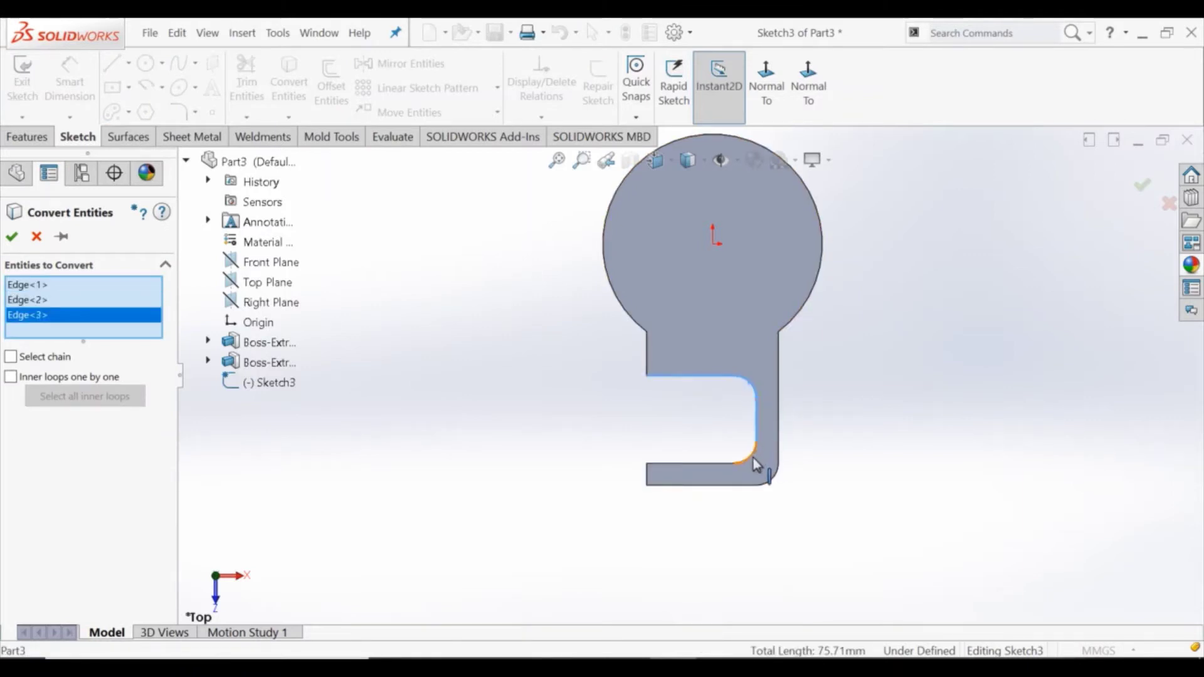
click(750, 457)
click(12, 237)
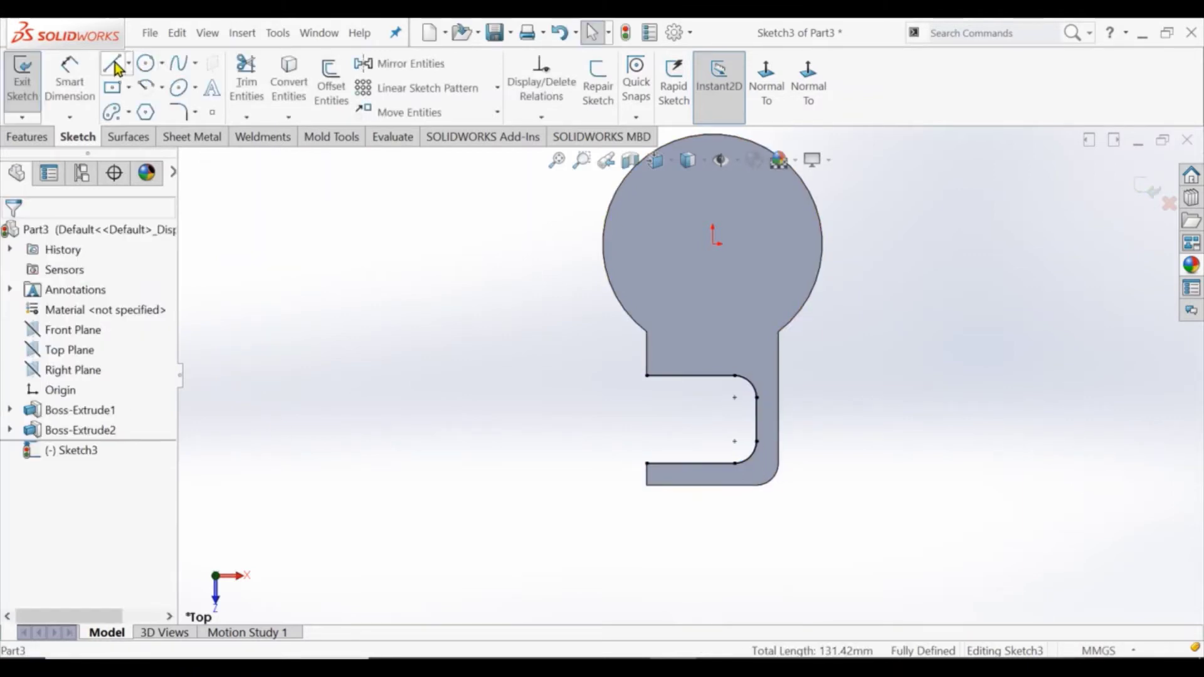
Step: Draw a vertical line closing the pocket outline
click(111, 63)
click(646, 464)
click(646, 375)
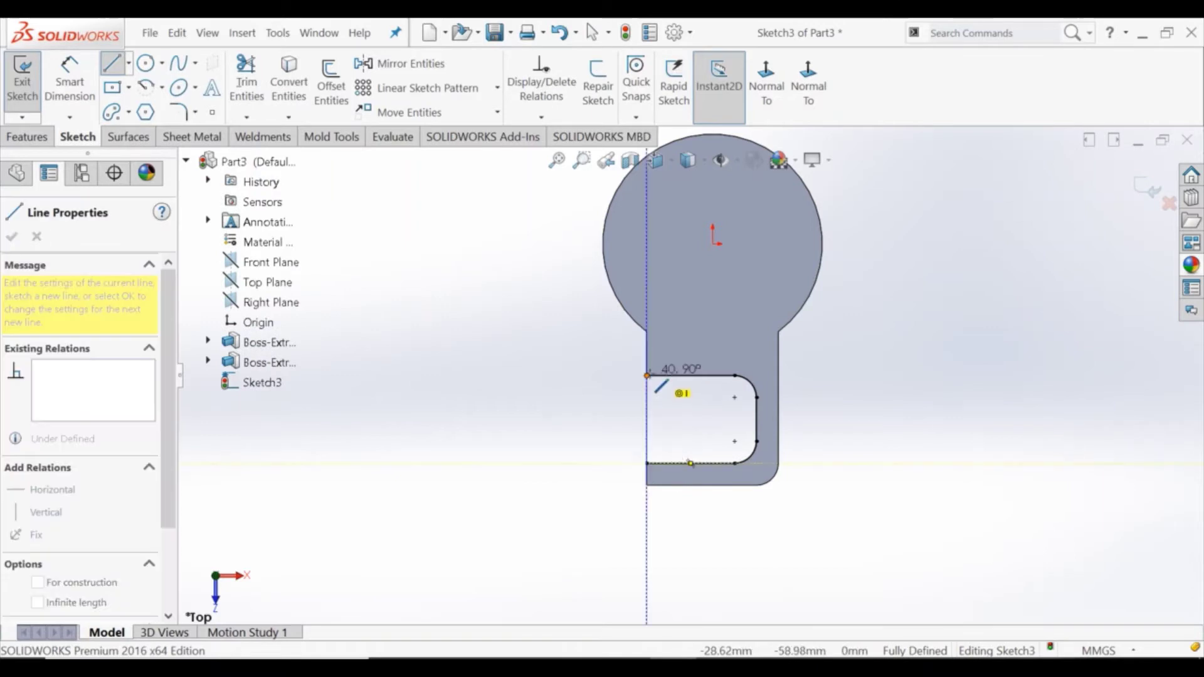
key(Escape)
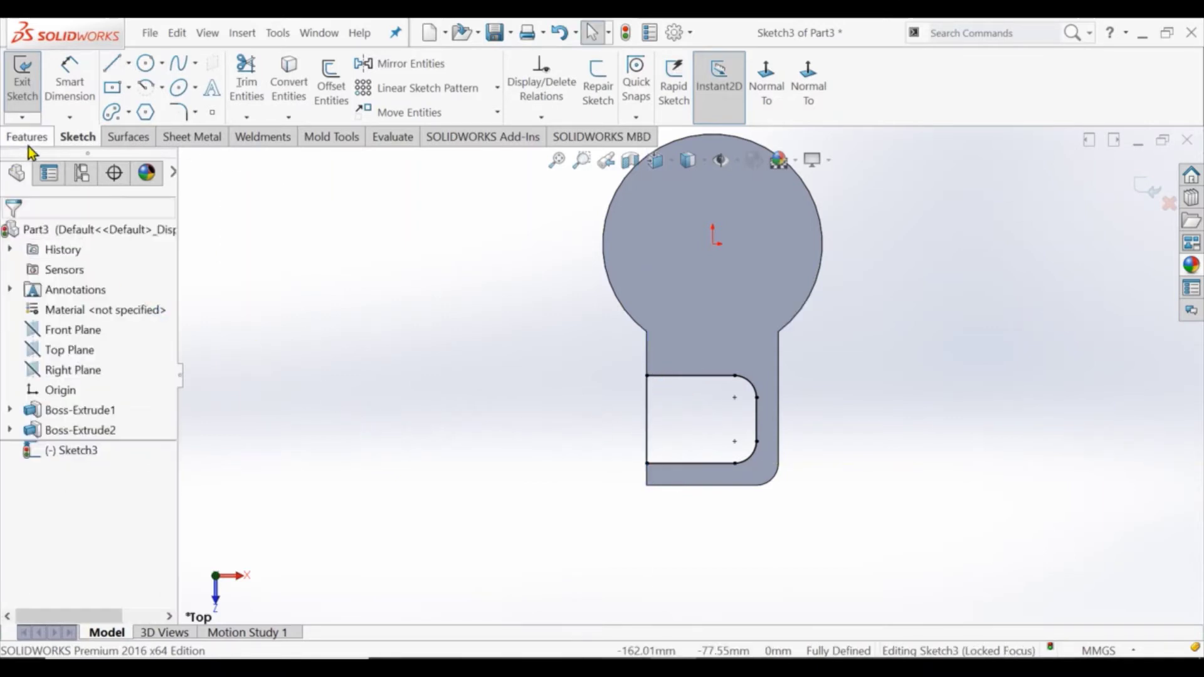
Step: Extrude the closed web sketch mid-plane 15 mm as Boss-Extrude3
click(26, 137)
click(31, 100)
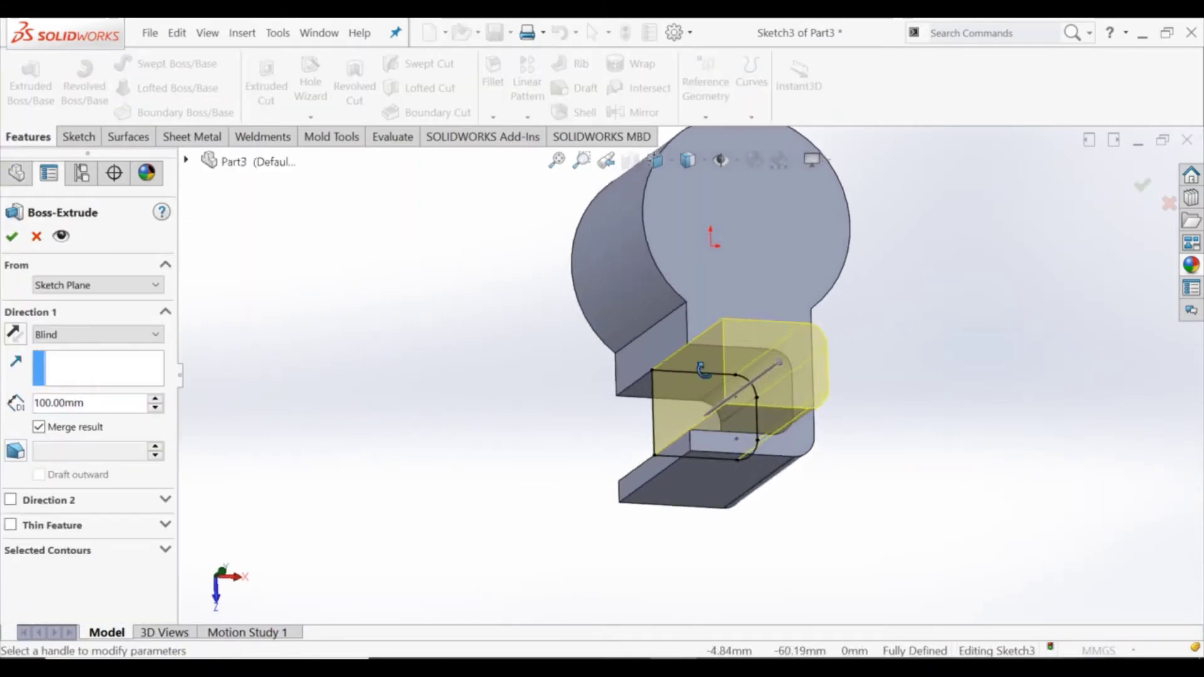
click(81, 334)
click(57, 431)
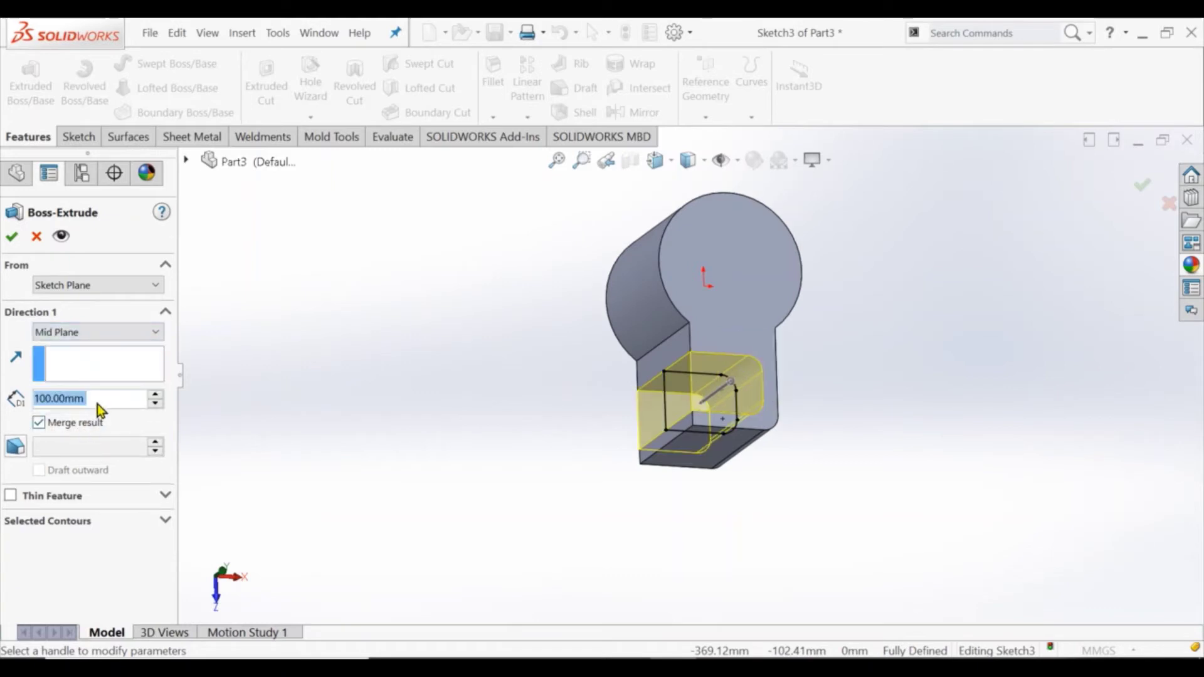
text(15)
key(Return)
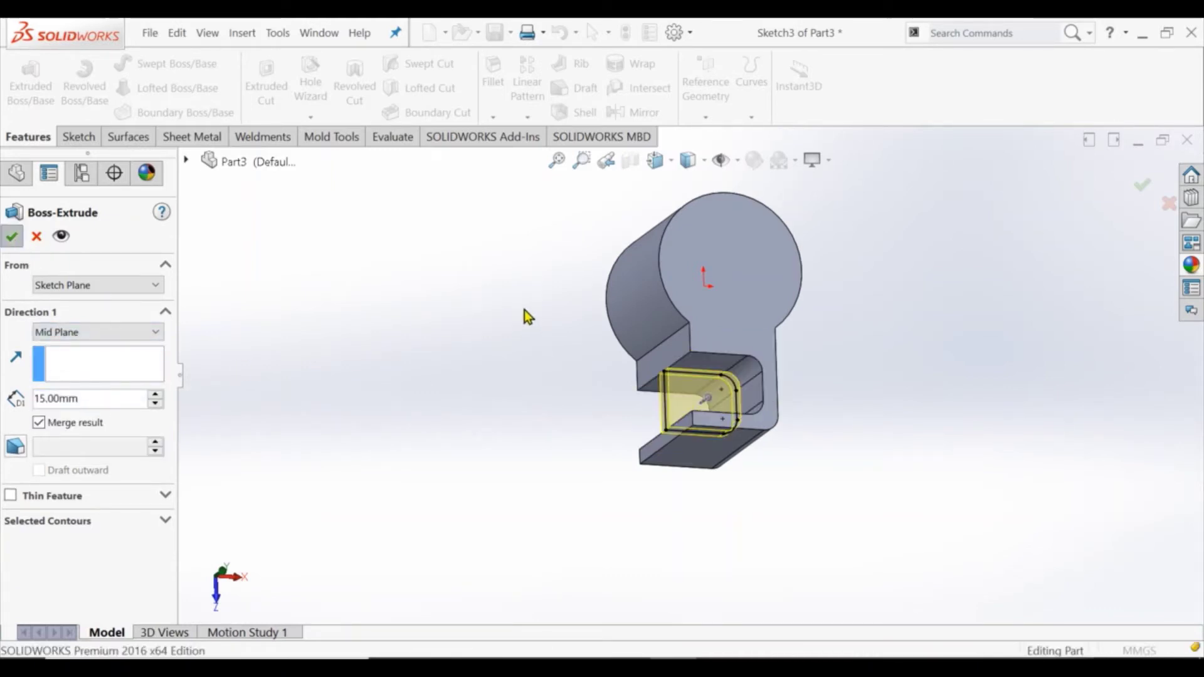
key(Return)
scroll(721, 330, down, 2)
scroll(722, 330, down, 1)
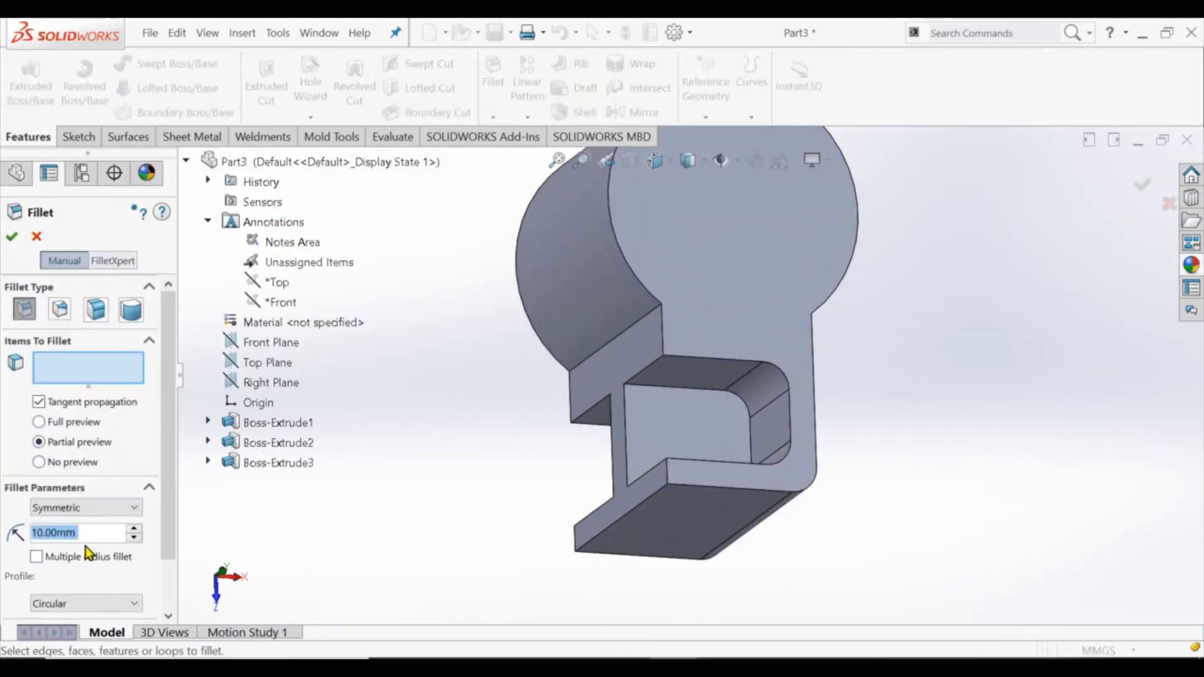
Step: Fillet the two inner edges where the web meets the hook with a 5 mm radius
click(695, 390)
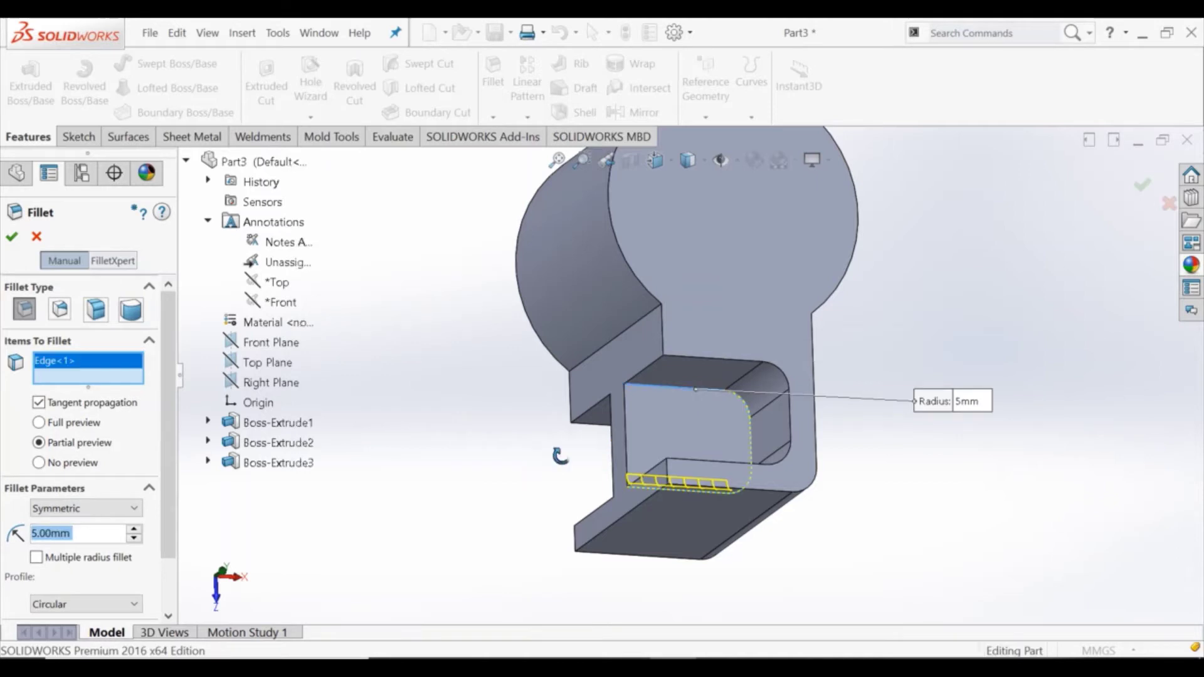
middle_drag(695, 390, 665, 477)
click(613, 443)
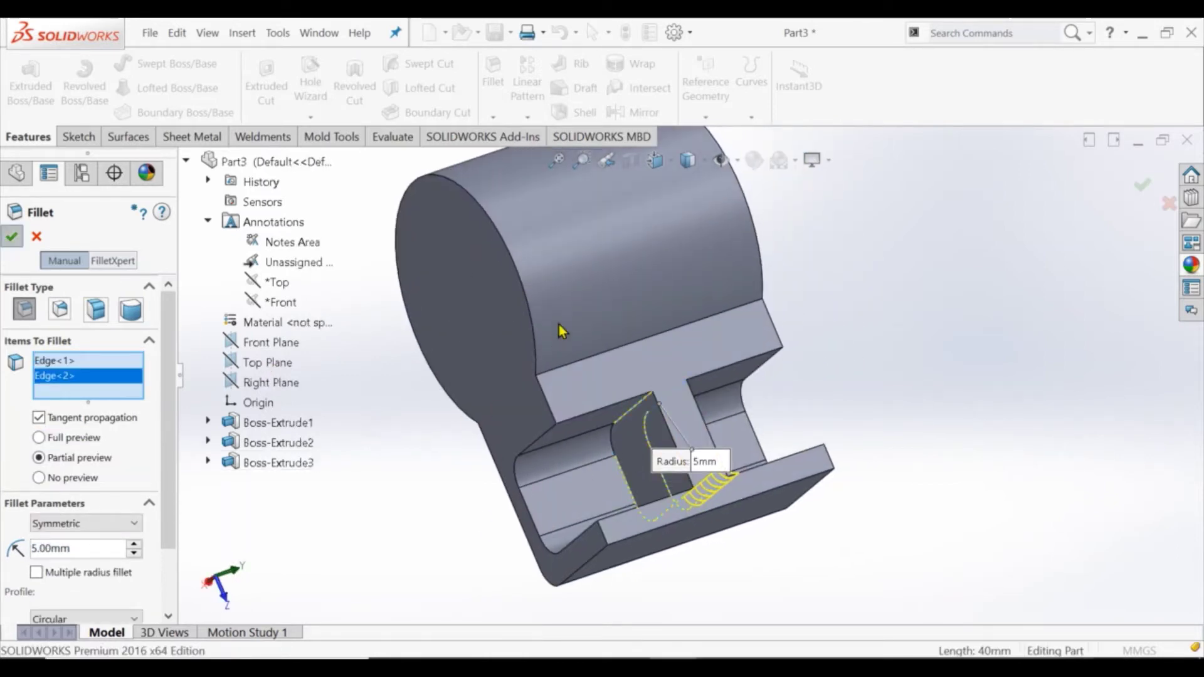
key(Return)
mouse_move(597, 330)
middle_down()
mouse_move(498, 276)
mouse_move(581, 278)
mouse_move(642, 324)
middle_up()
Step: Sketch an 80 mm diameter circle centred on the boss's flat end face
click(649, 311)
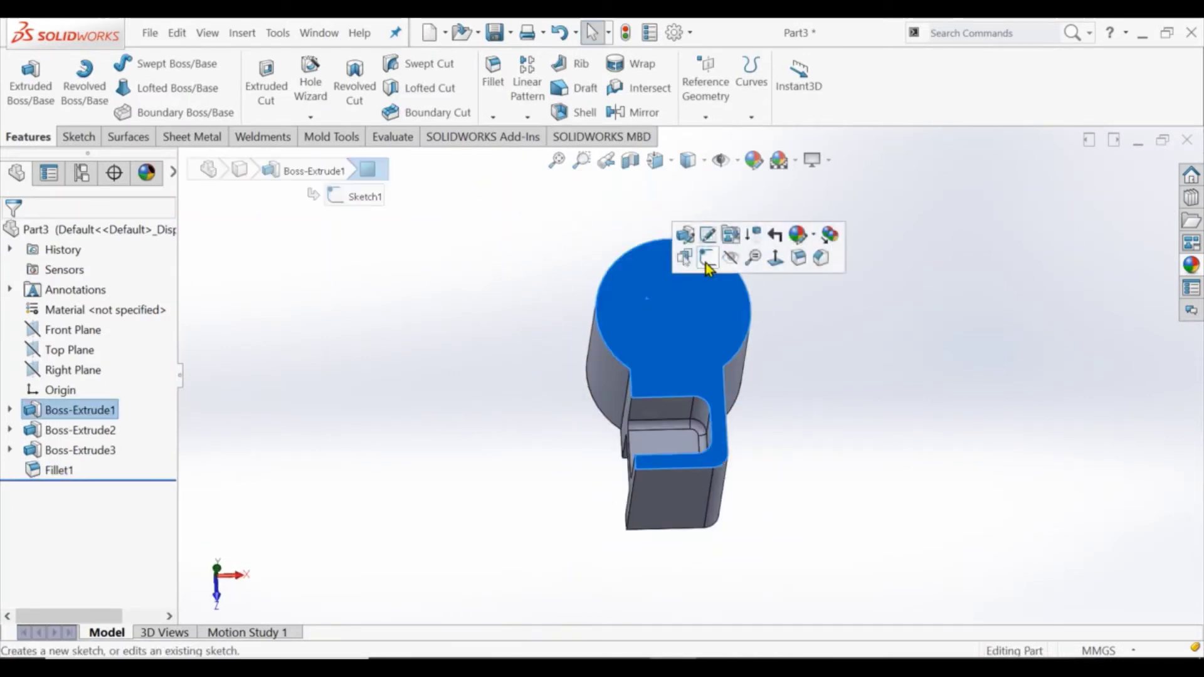
click(706, 264)
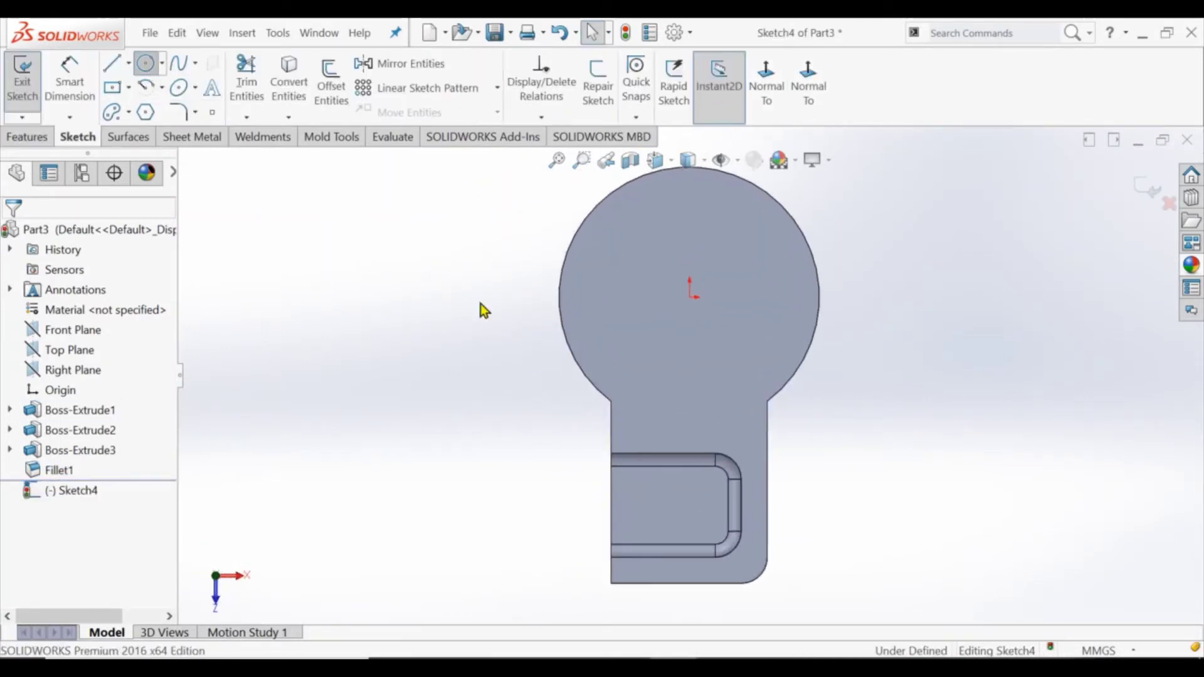
click(690, 297)
click(679, 373)
key(Escape)
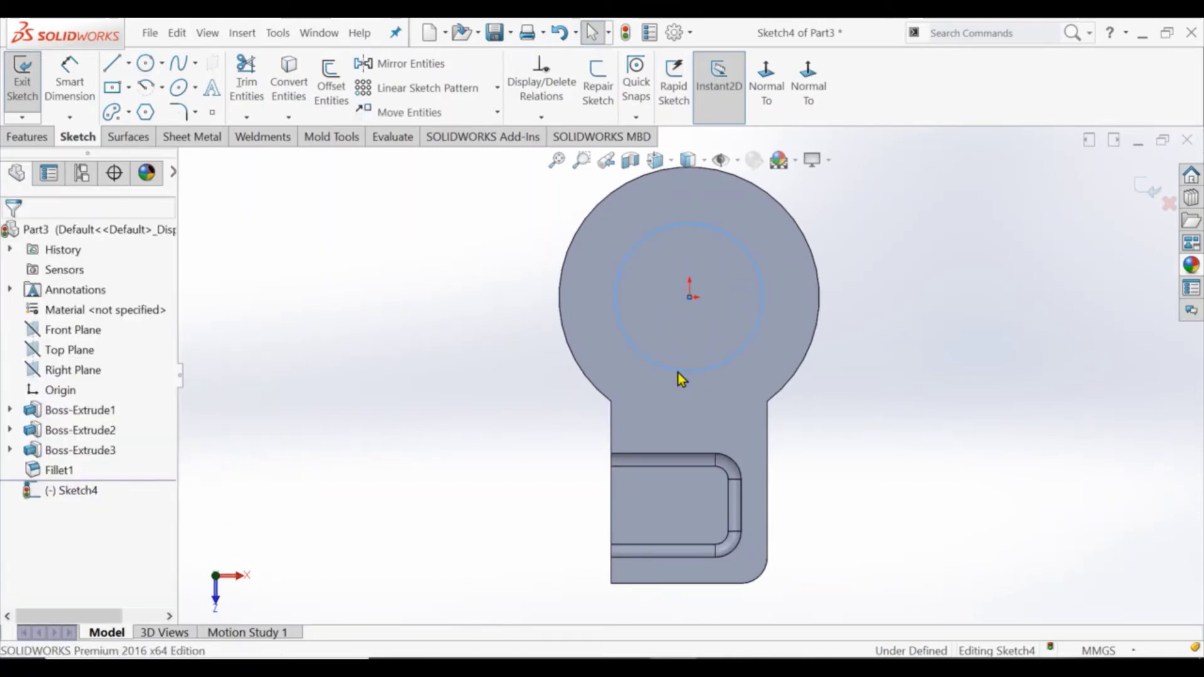
click(66, 74)
click(737, 362)
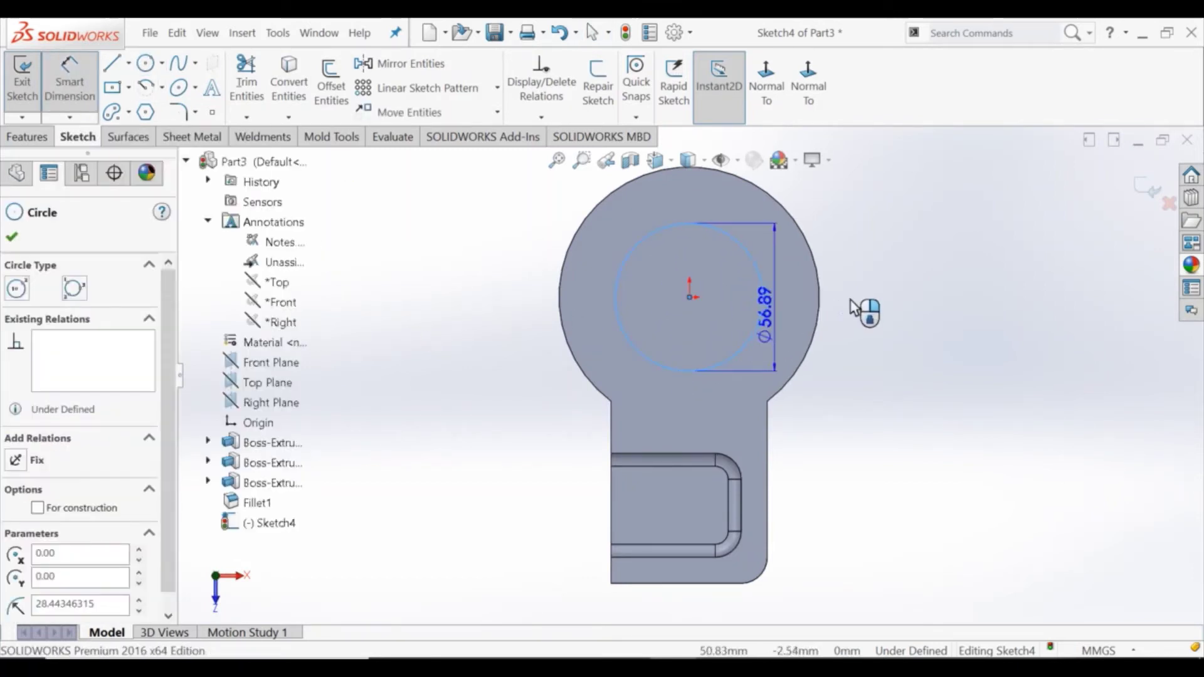
click(884, 304)
text(80)
key(Return)
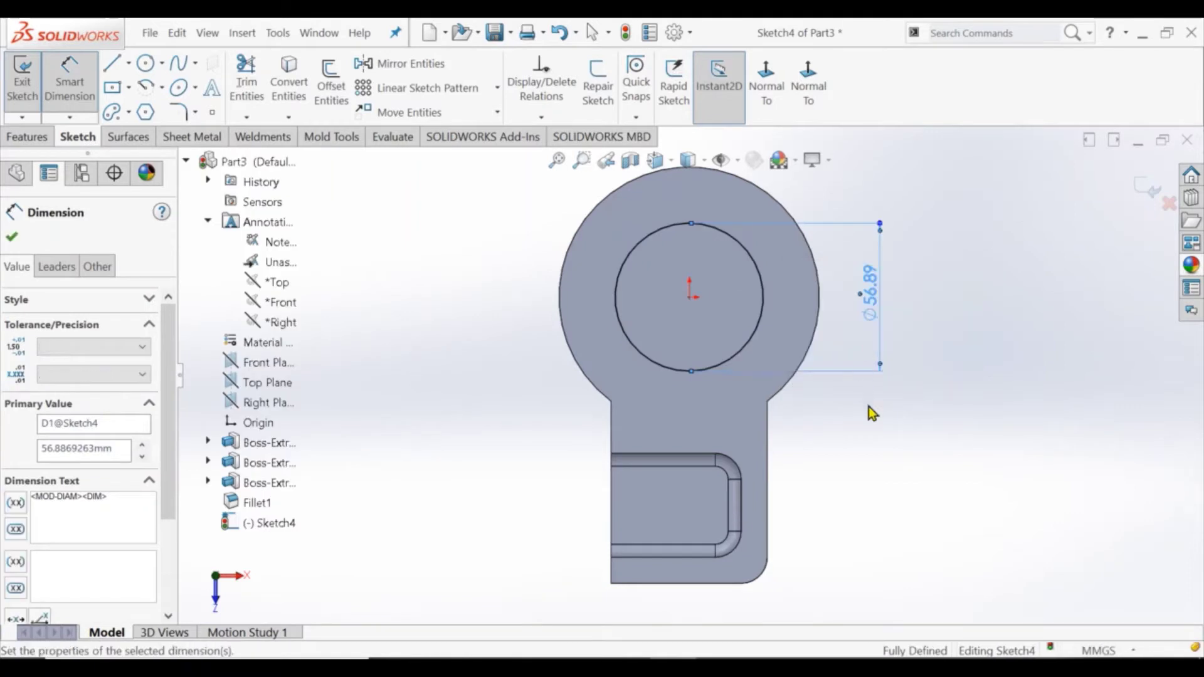
key(Escape)
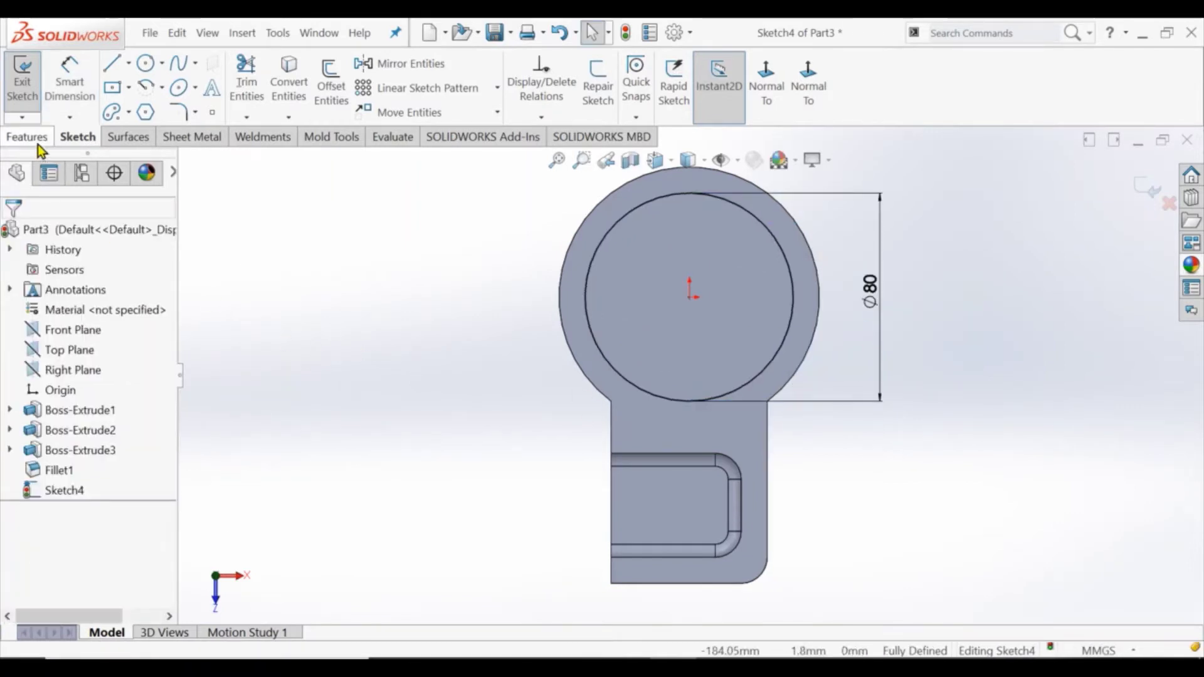
Step: Cut the circle 10 mm deep into the boss as Cut-Extrude1
click(36, 141)
click(266, 85)
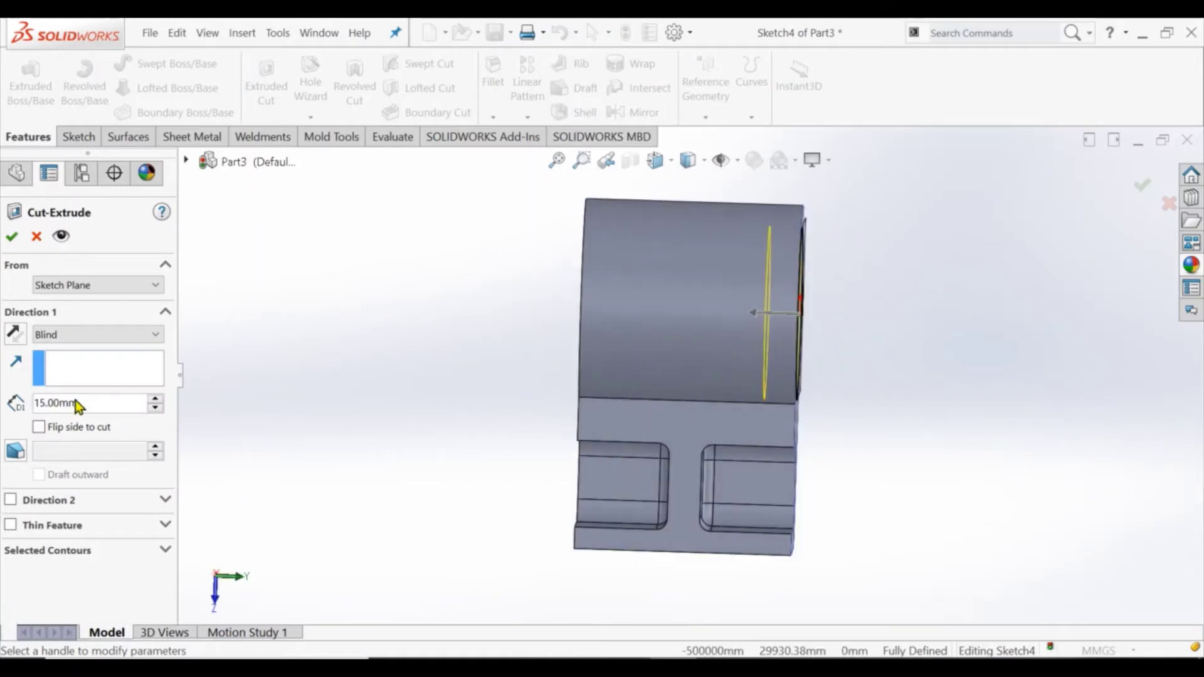
text(10)
key(Return)
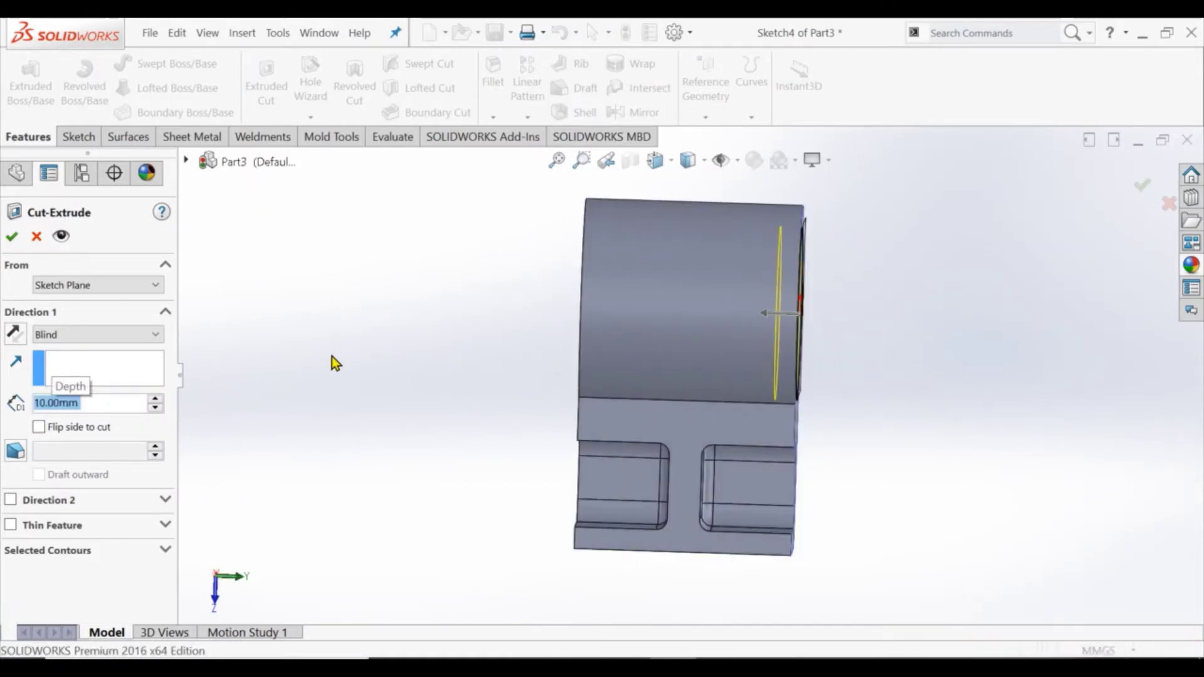
click(691, 285)
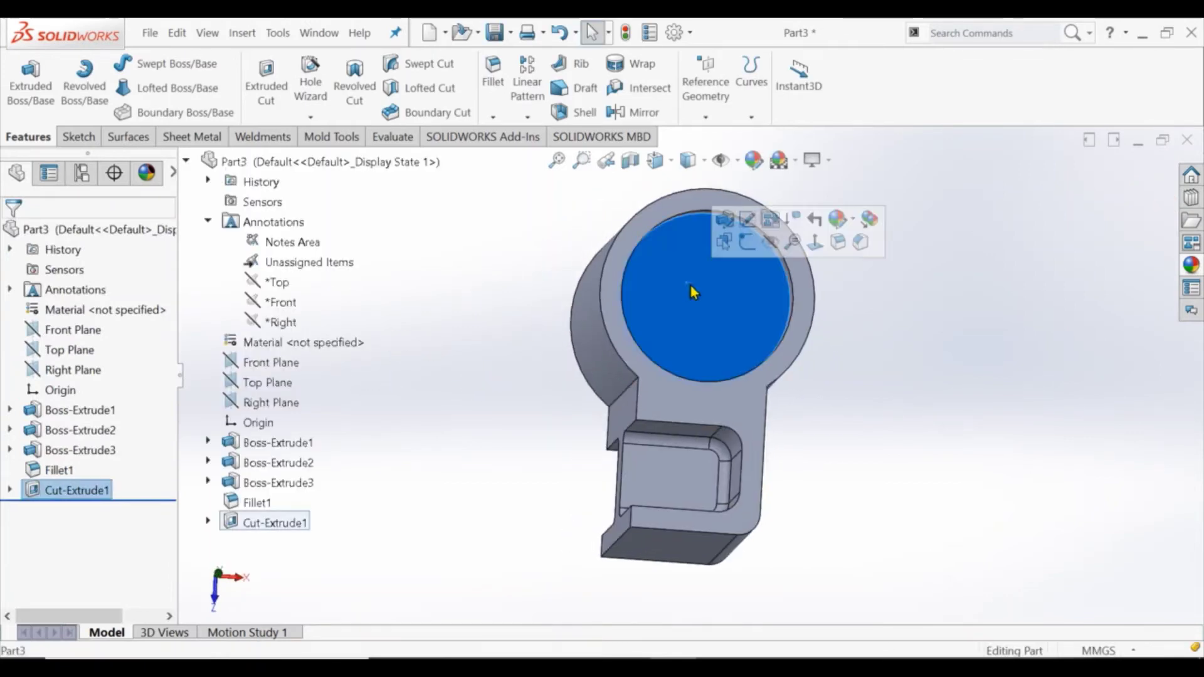
Step: Sketch a 50 mm diameter circle centred on the origin on the recessed face
click(732, 242)
click(767, 85)
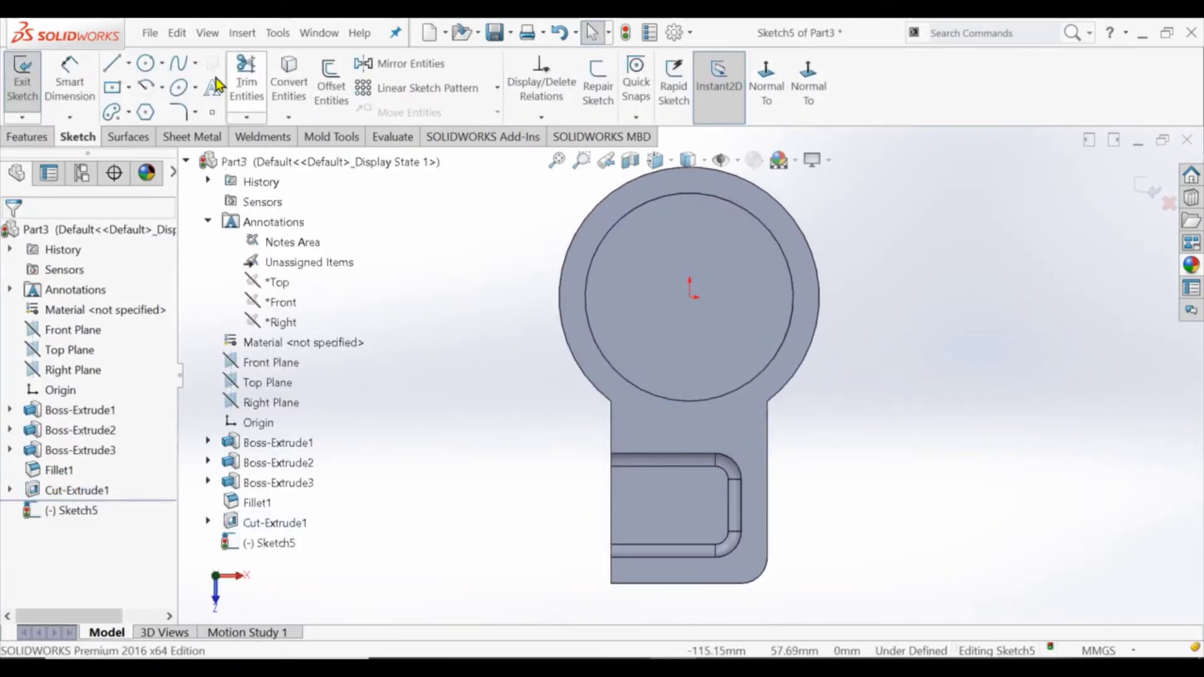
click(146, 63)
drag(704, 308, 696, 345)
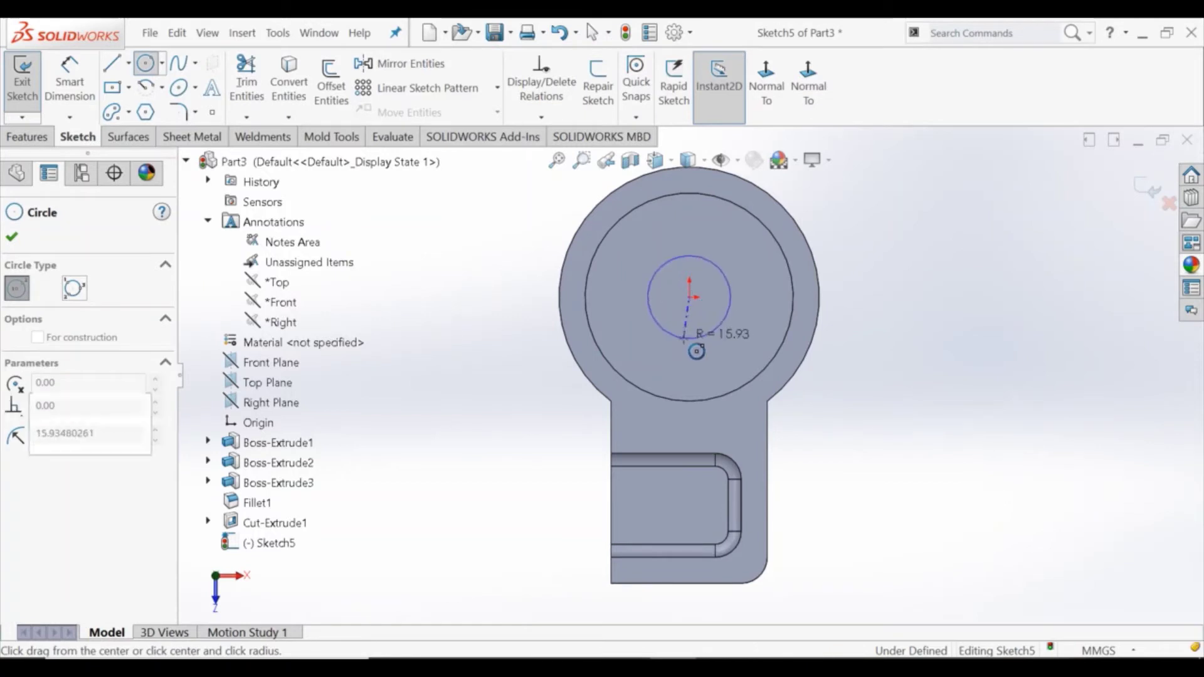
key(Escape)
click(70, 85)
click(728, 314)
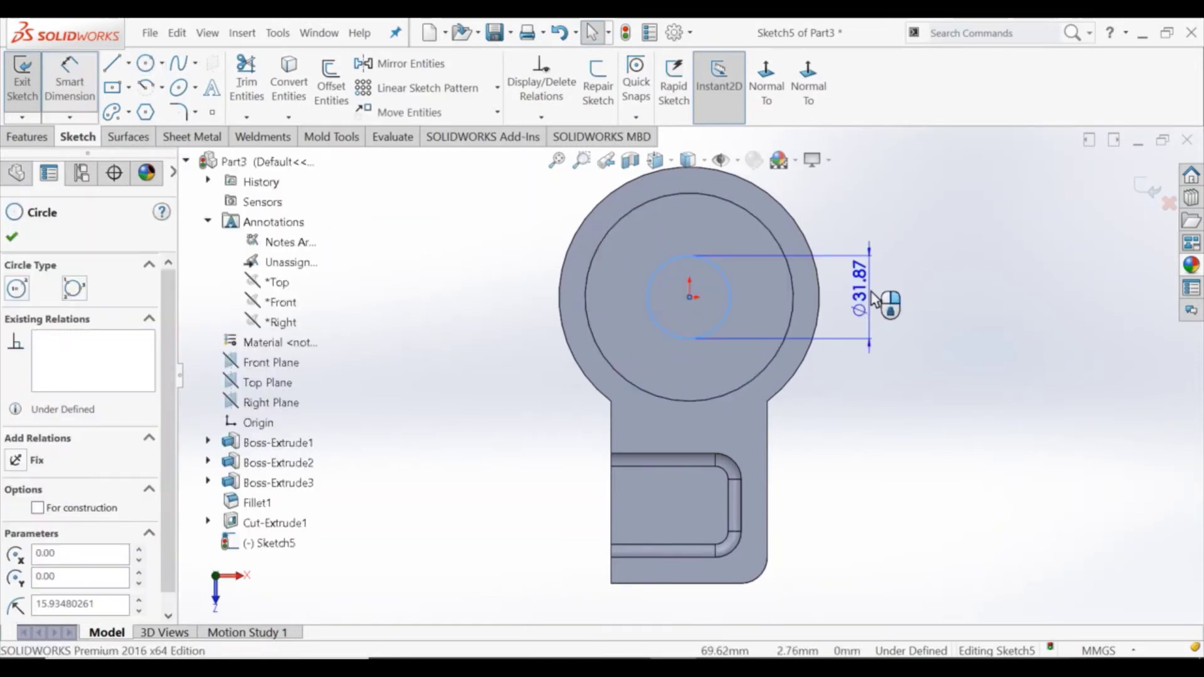
click(886, 244)
text(50)
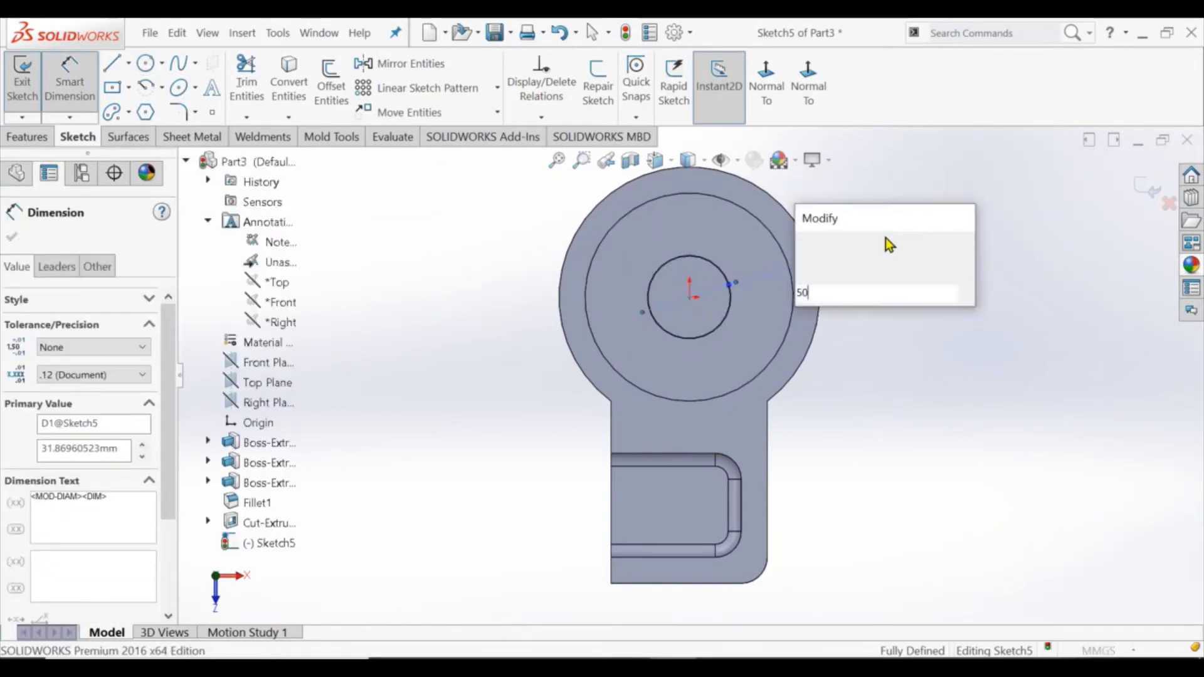
key(Return)
key(Escape)
key(Escape)
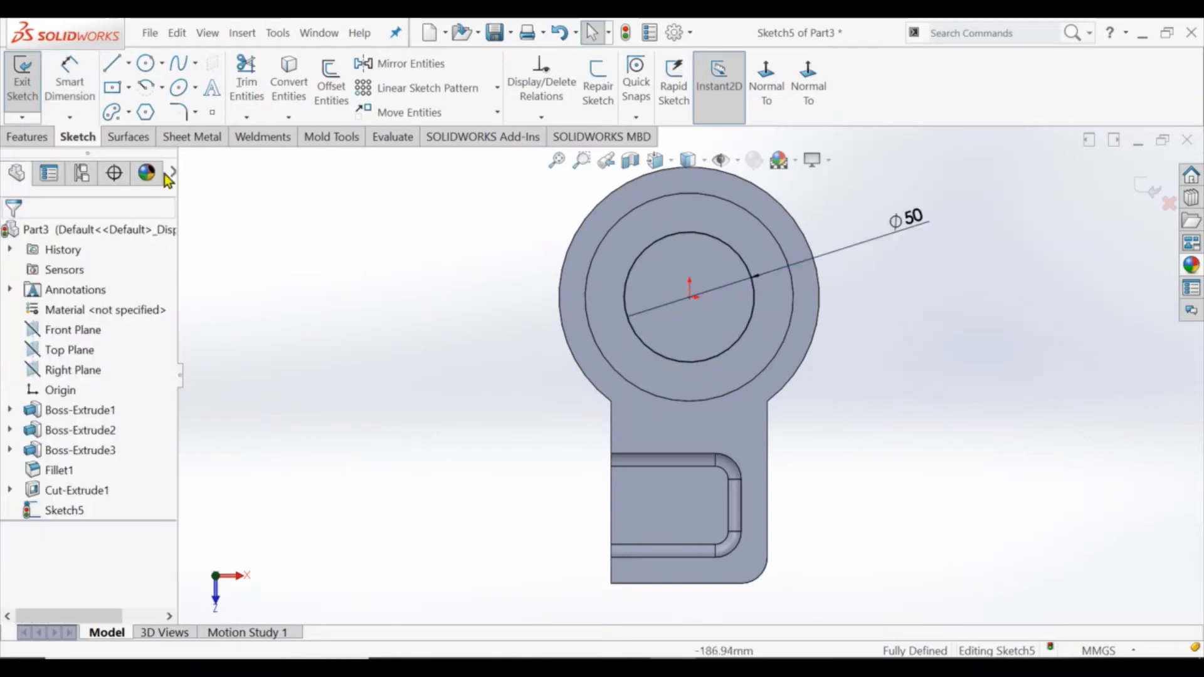
Step: Extrude-cut the 50 mm circle 109 mm right through the boss
click(29, 137)
click(254, 82)
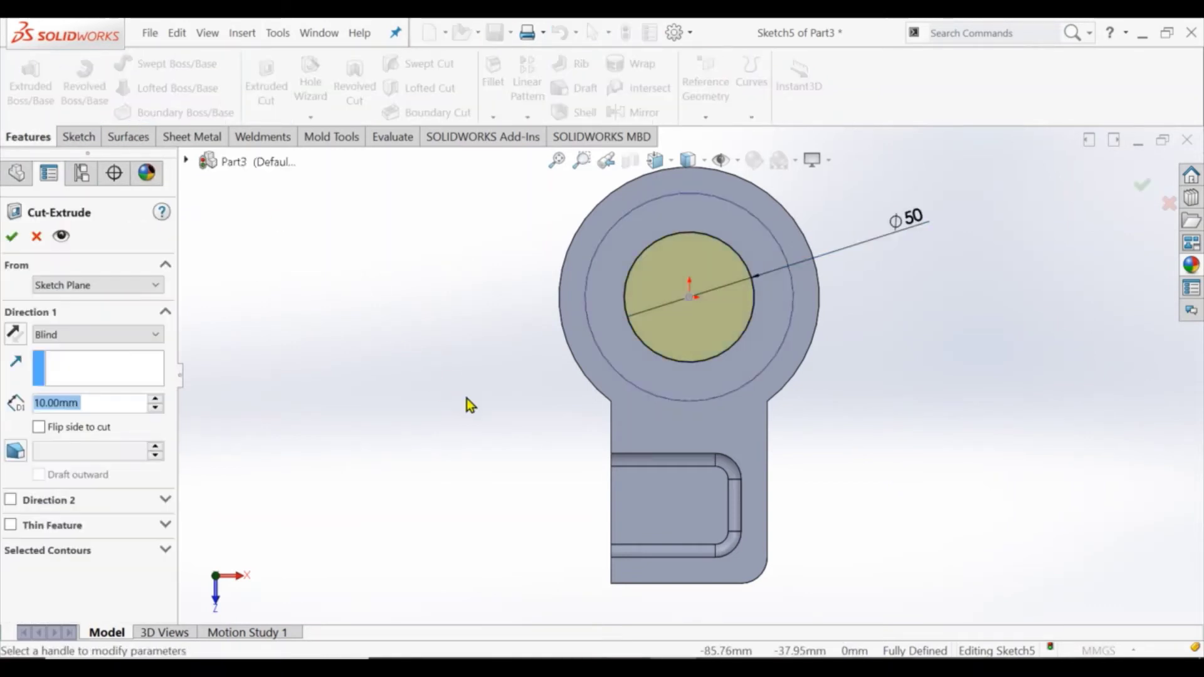
drag(729, 325, 558, 317)
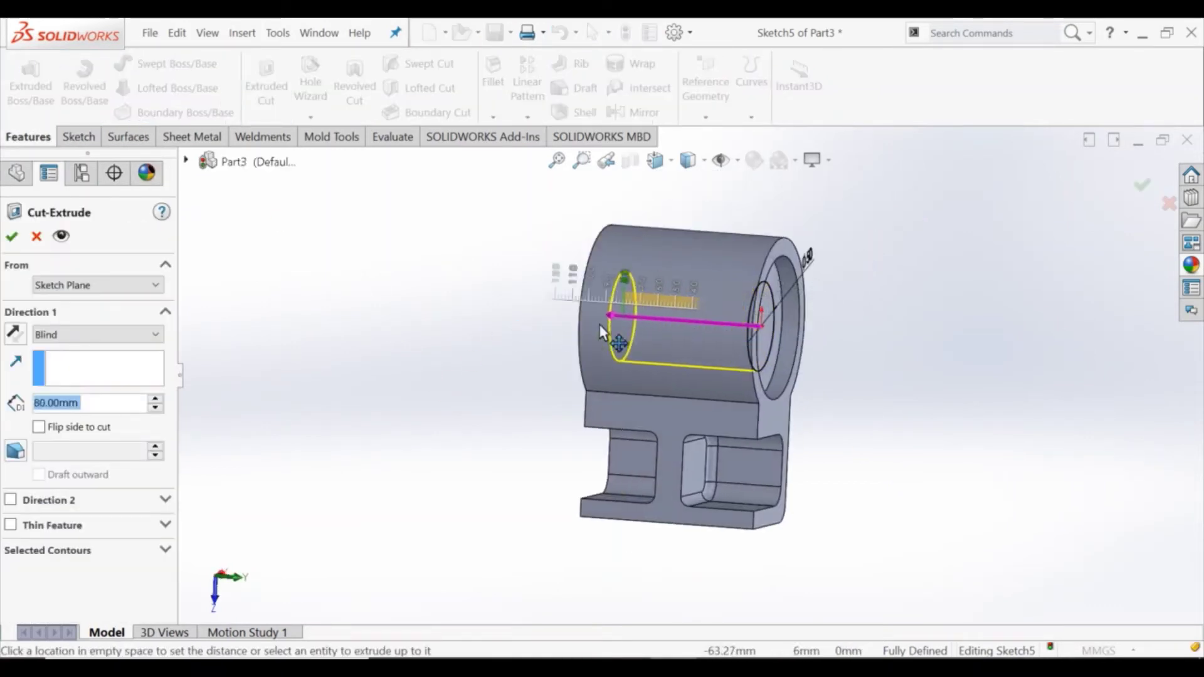
click(11, 236)
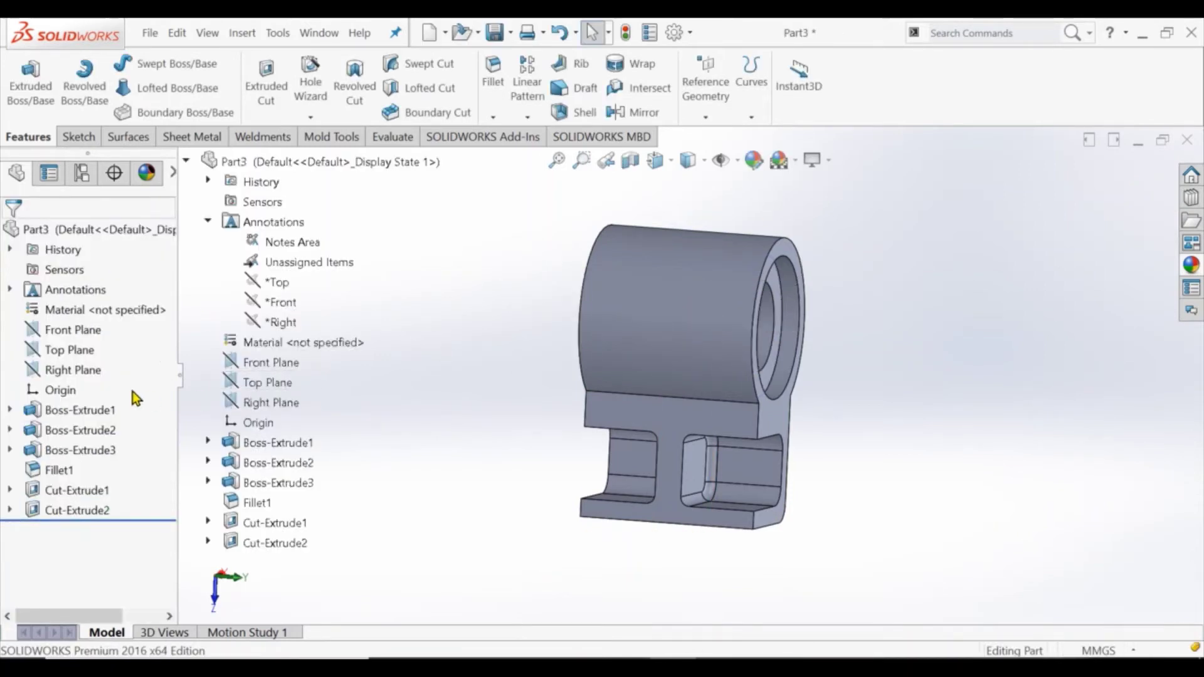
click(65, 349)
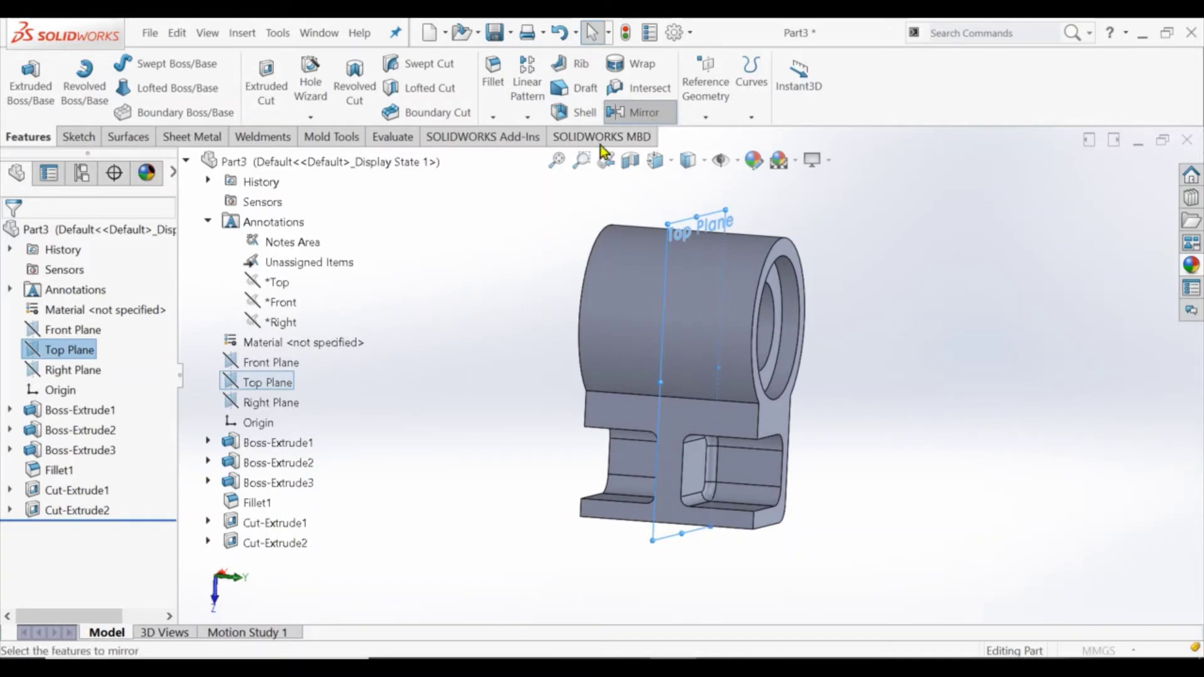
Step: Mirror Cut-Extrude1 across the Top Plane to repeat the 80 mm recess on the boss's other end
click(281, 522)
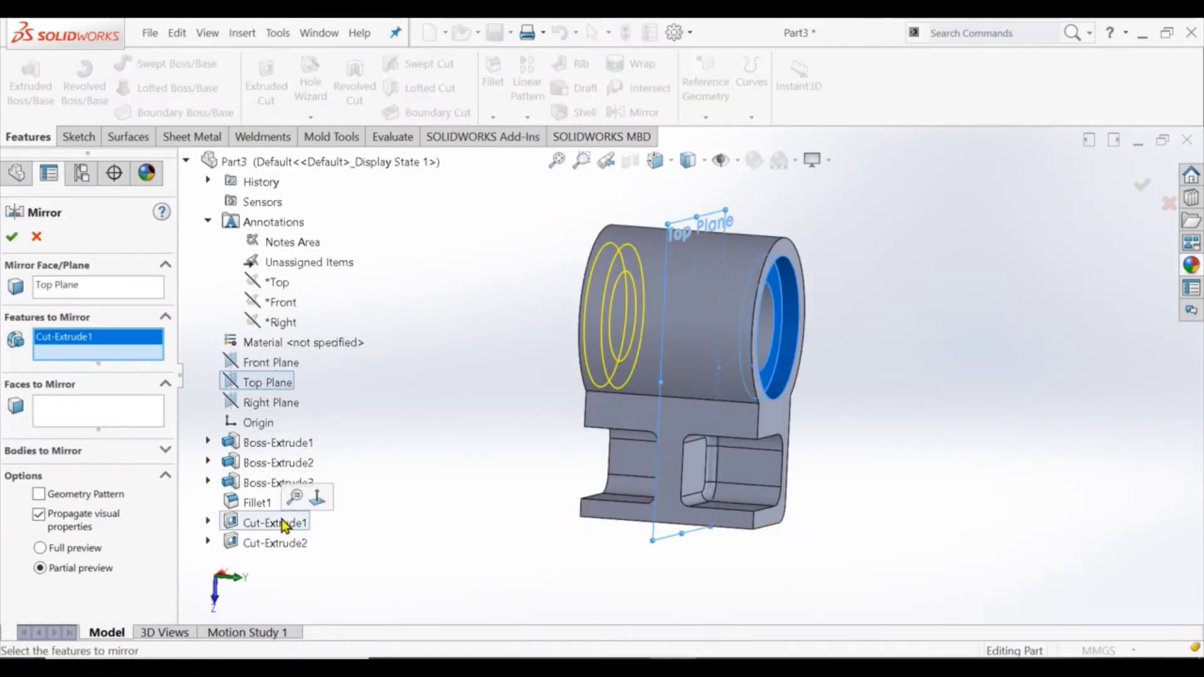
key(Return)
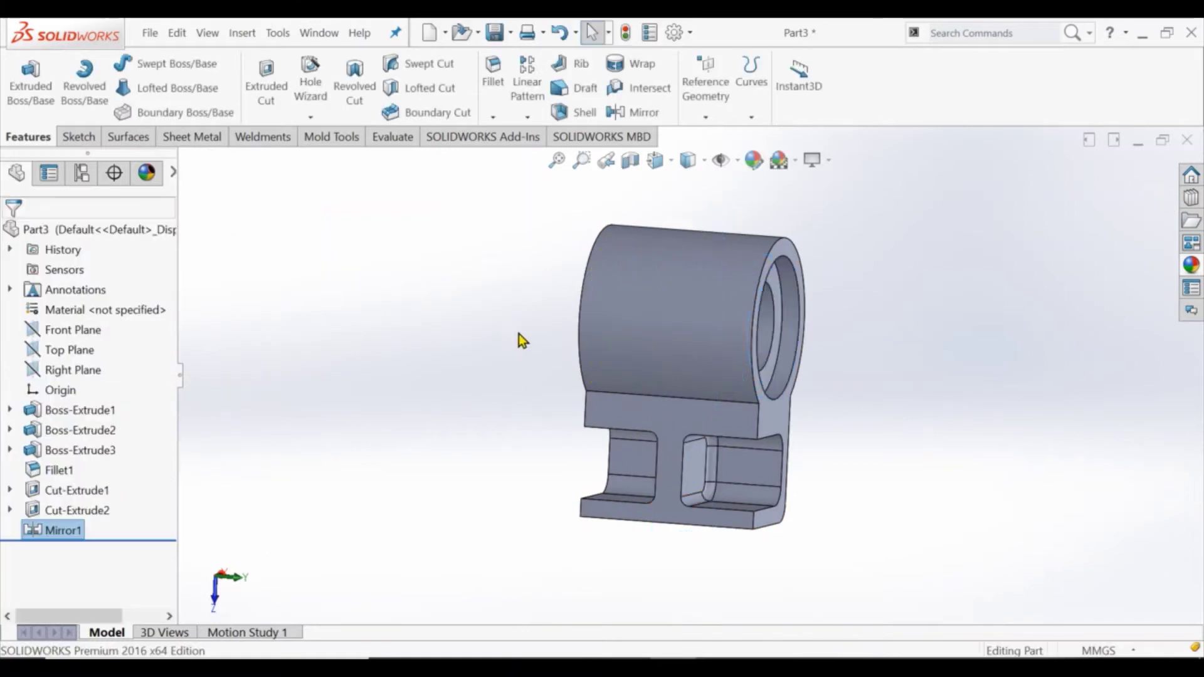
middle_drag(518, 334, 526, 433)
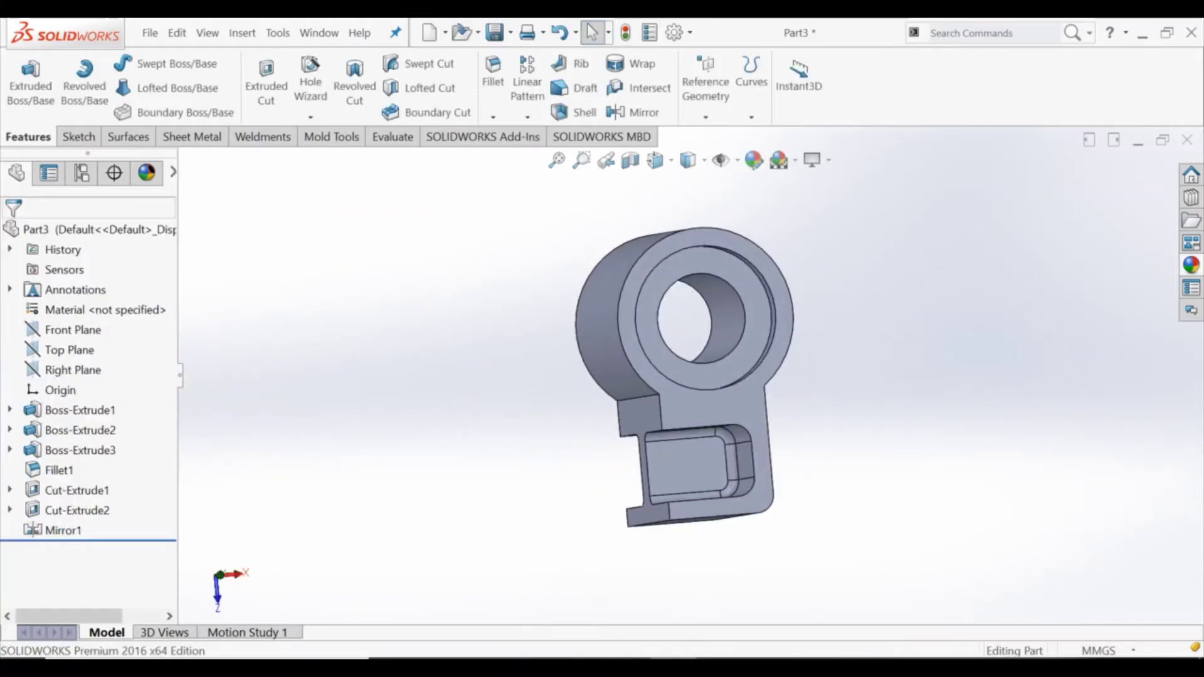
middle_drag(654, 375, 653, 345)
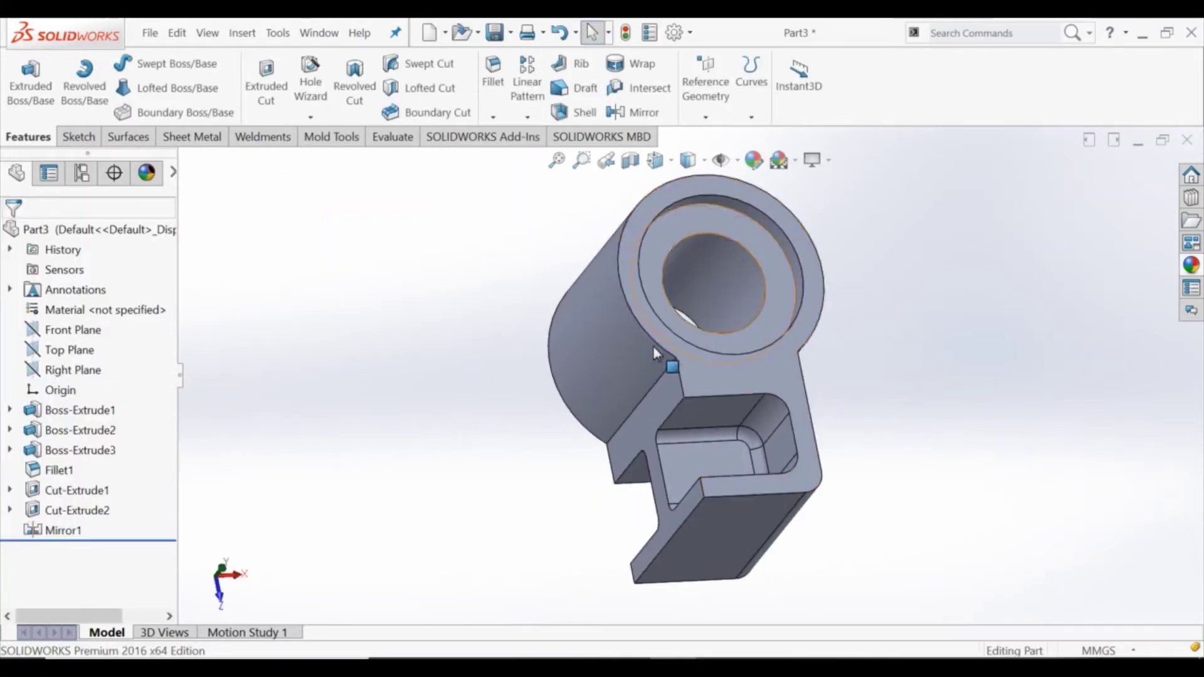
click(85, 355)
Step: Start a new sketch on the Top Plane and view it face-on
middle_drag(398, 373, 409, 386)
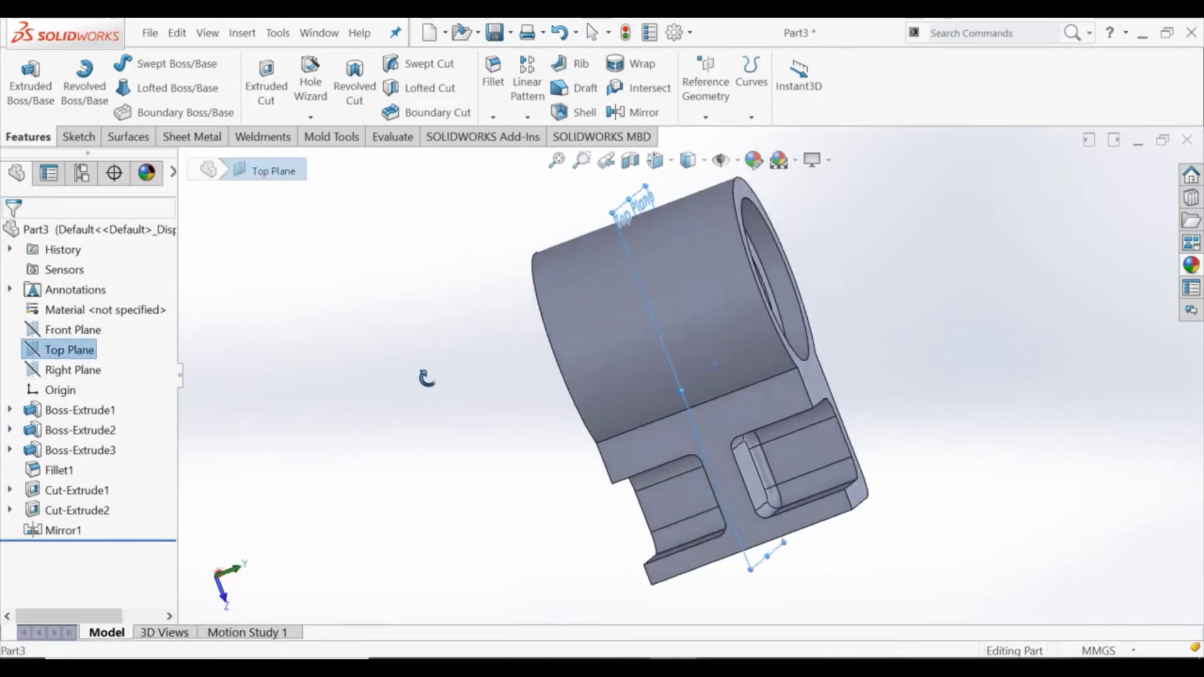
click(78, 137)
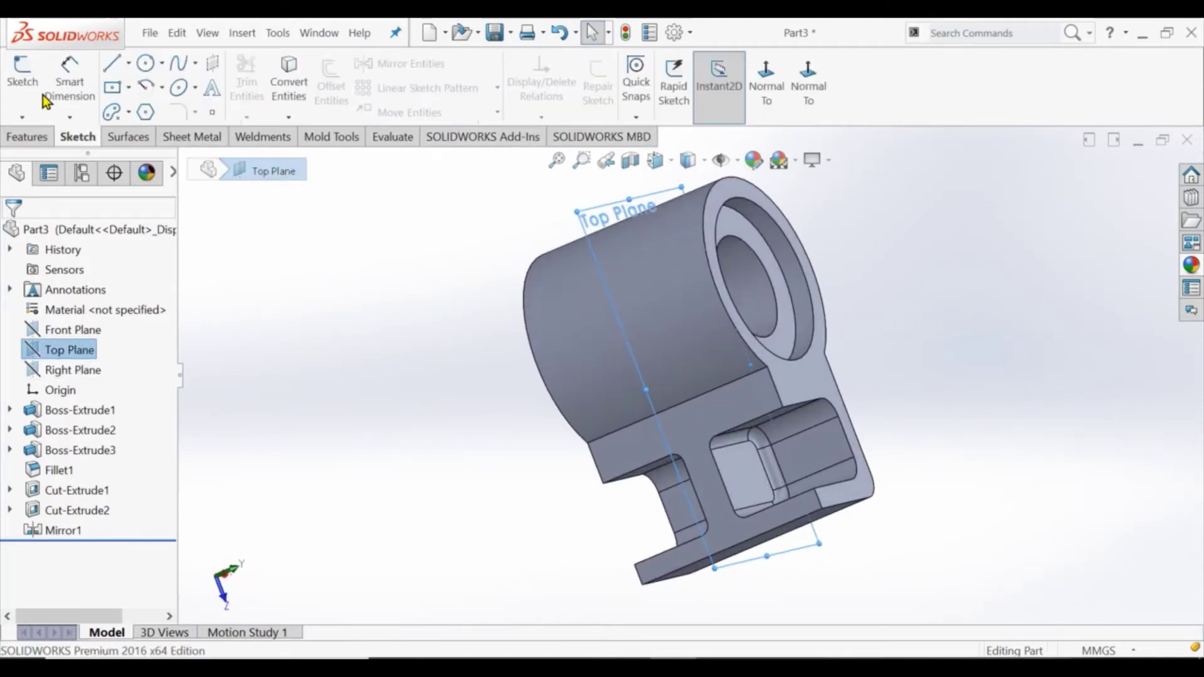
click(70, 79)
click(22, 76)
click(12, 237)
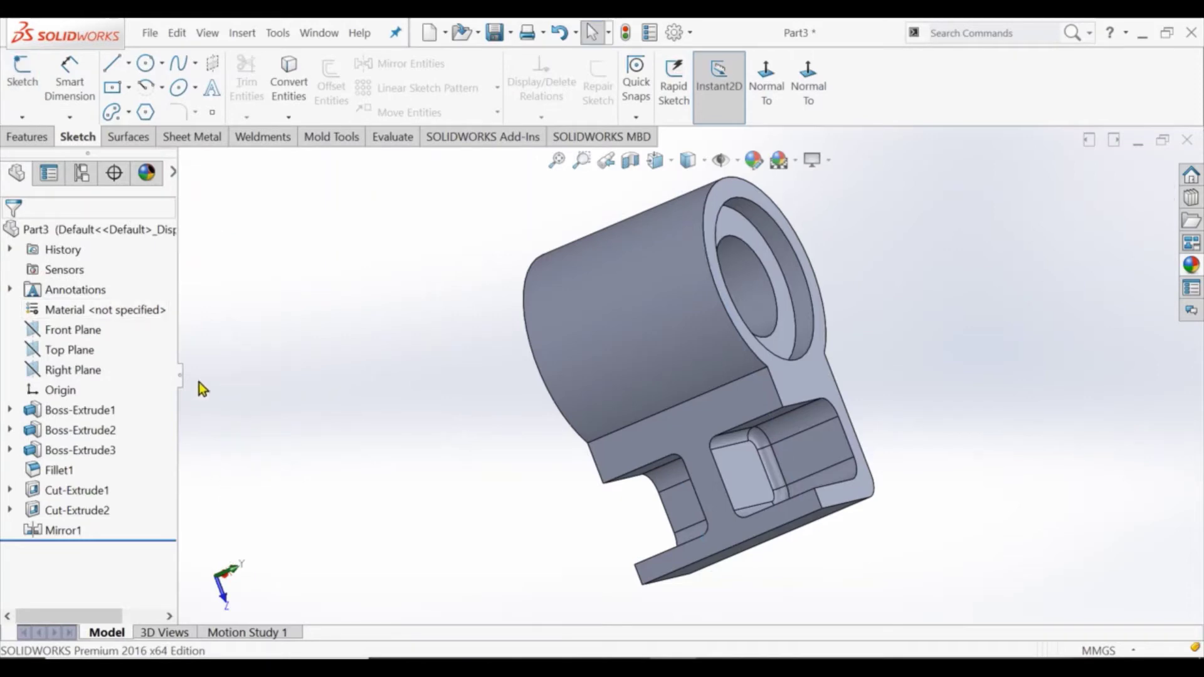
click(71, 350)
click(22, 76)
click(779, 109)
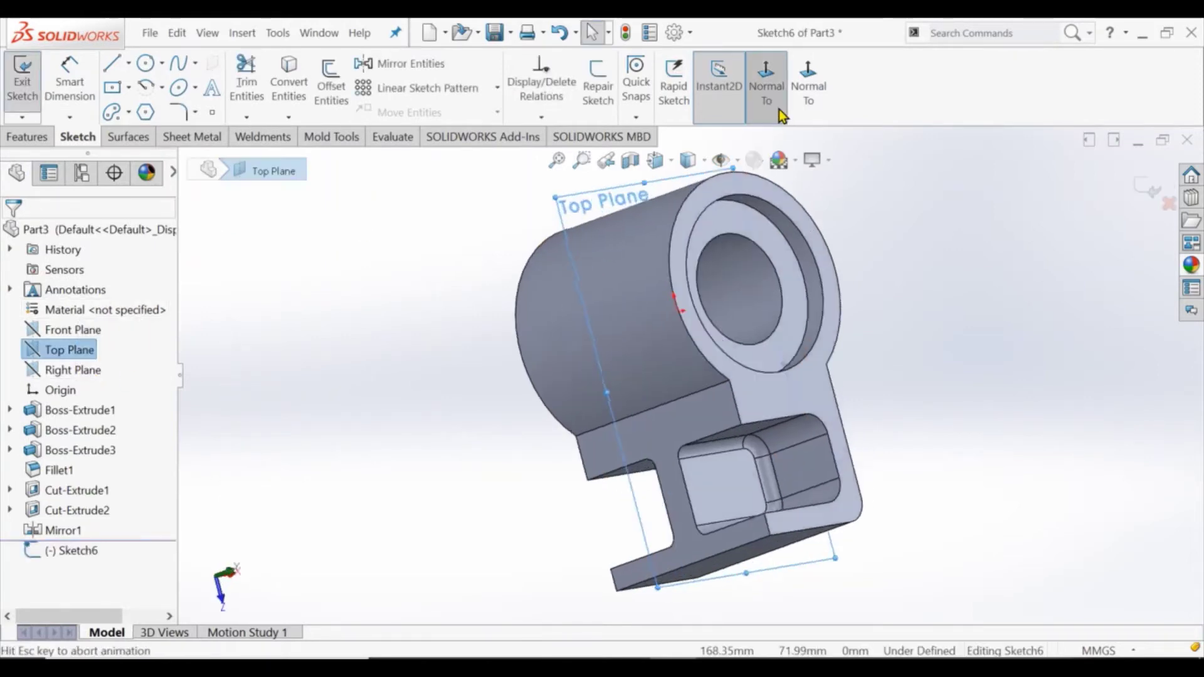
click(521, 300)
Step: Convert the boss's outer circular edges into the sketch
scroll(513, 274, down, 1)
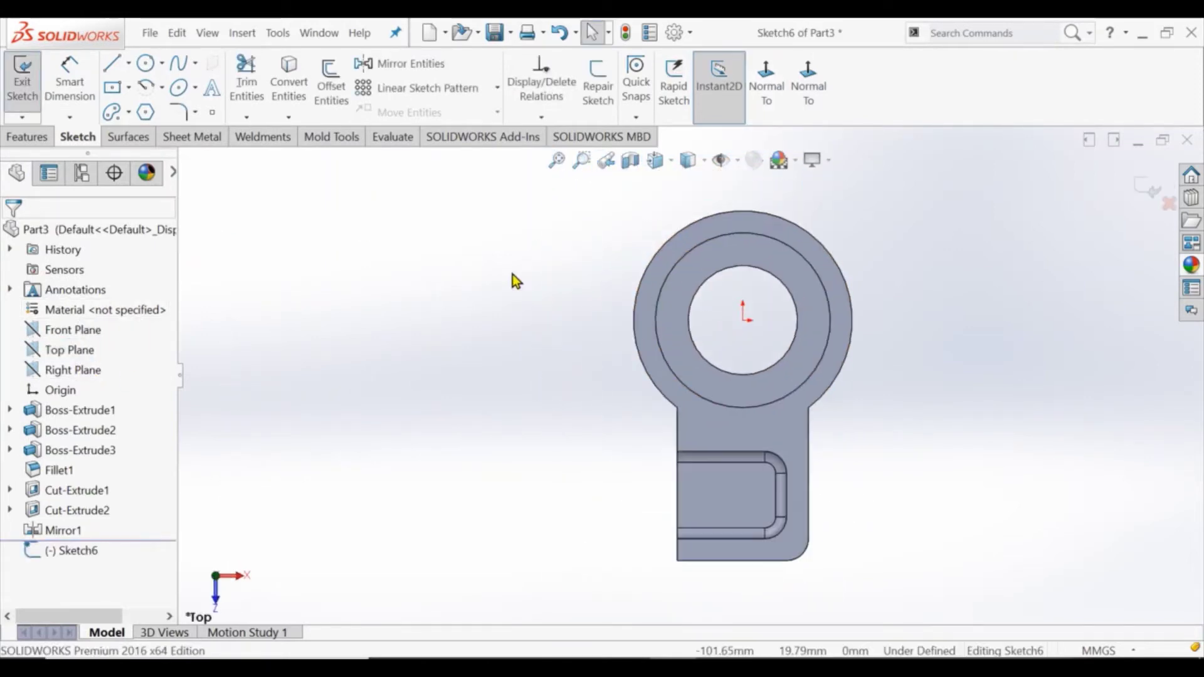
scroll(513, 273, down, 1)
click(288, 82)
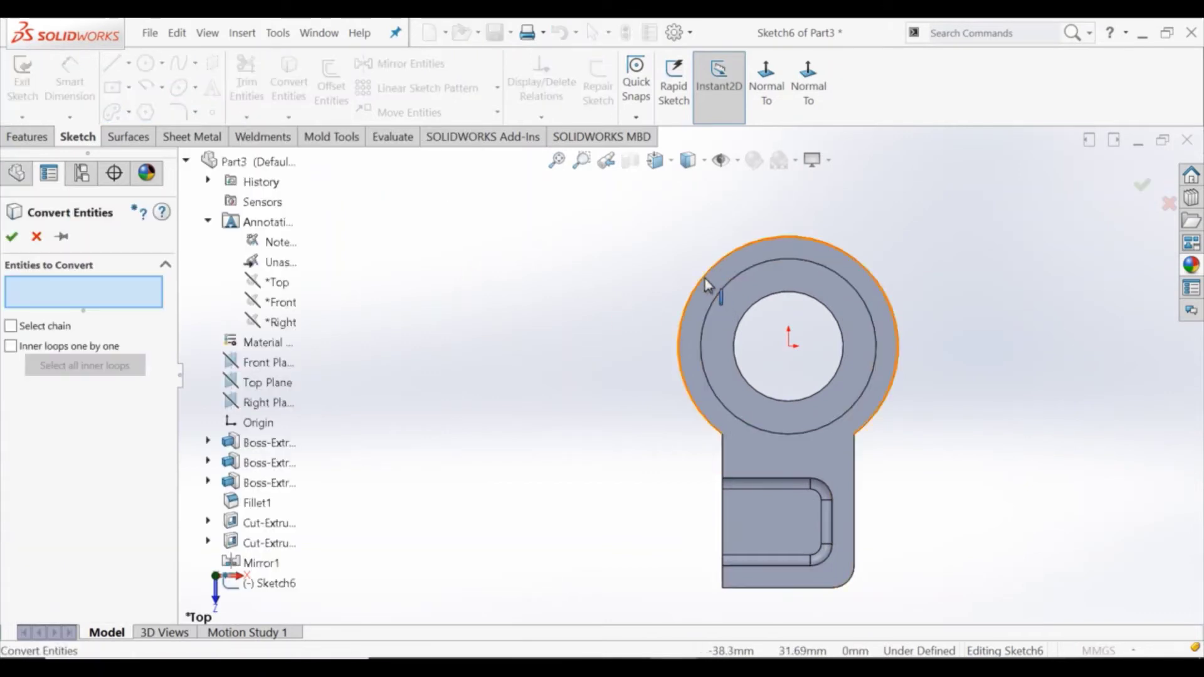
click(689, 375)
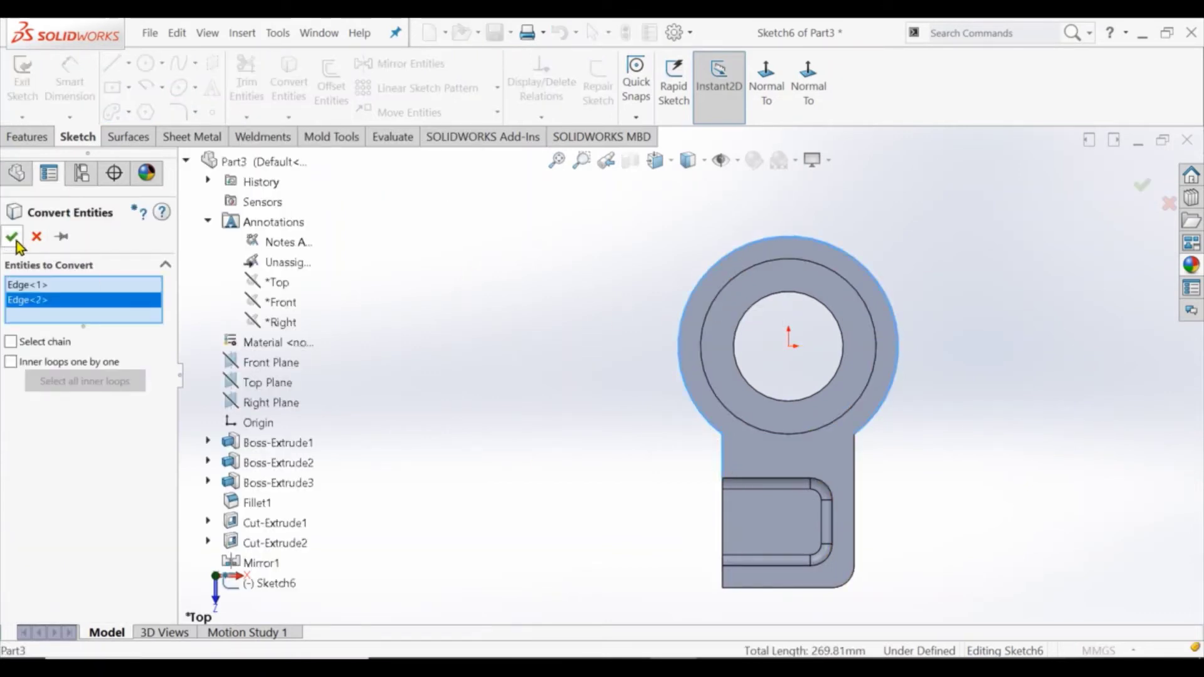
click(15, 240)
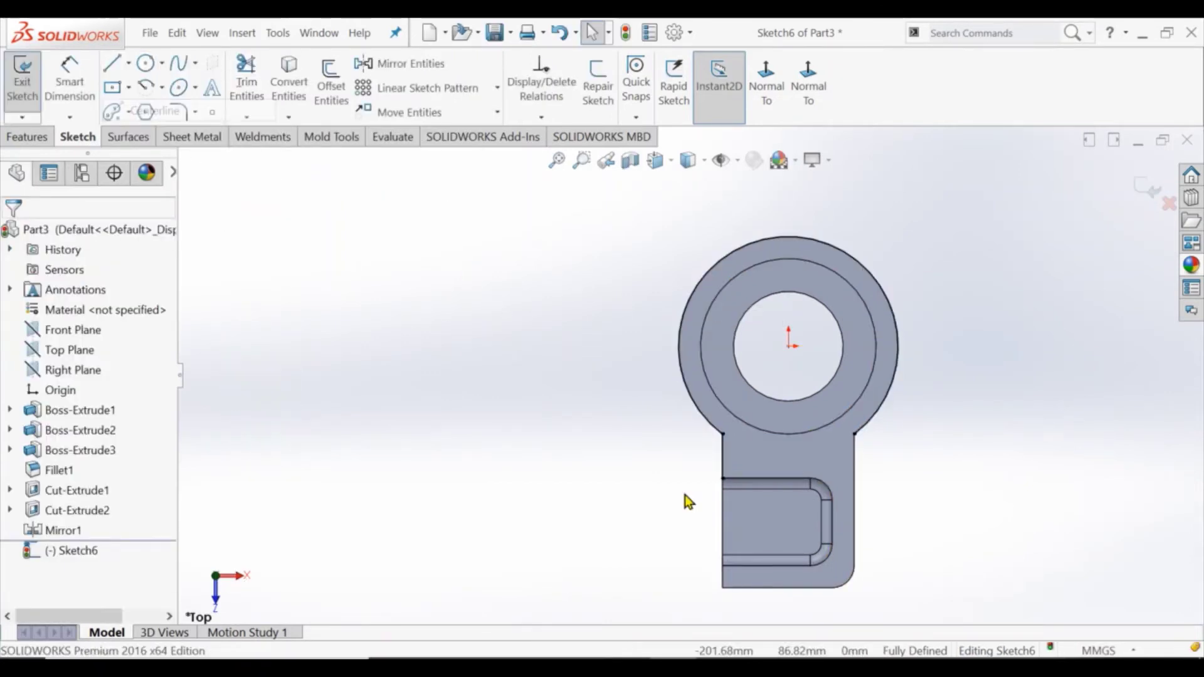
Step: Draw a horizontal centreline left from the origin with two concentric circles at its end
key(l)
drag(789, 345, 480, 346)
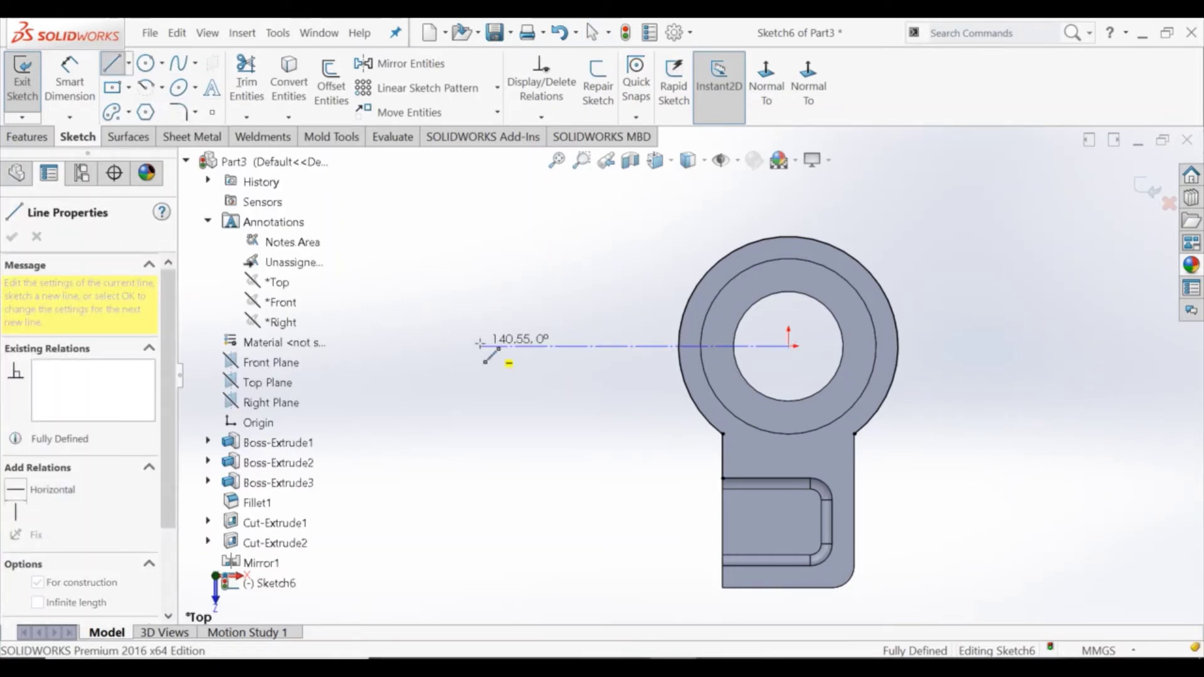
key(Escape)
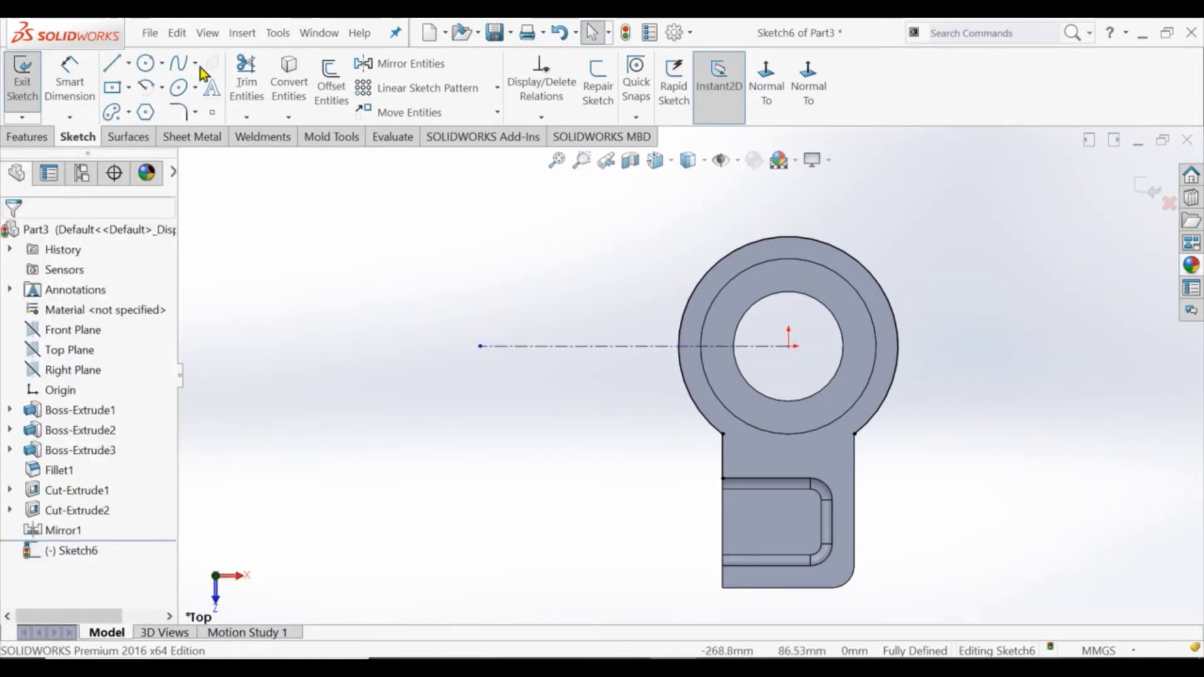
click(143, 70)
click(480, 346)
click(480, 397)
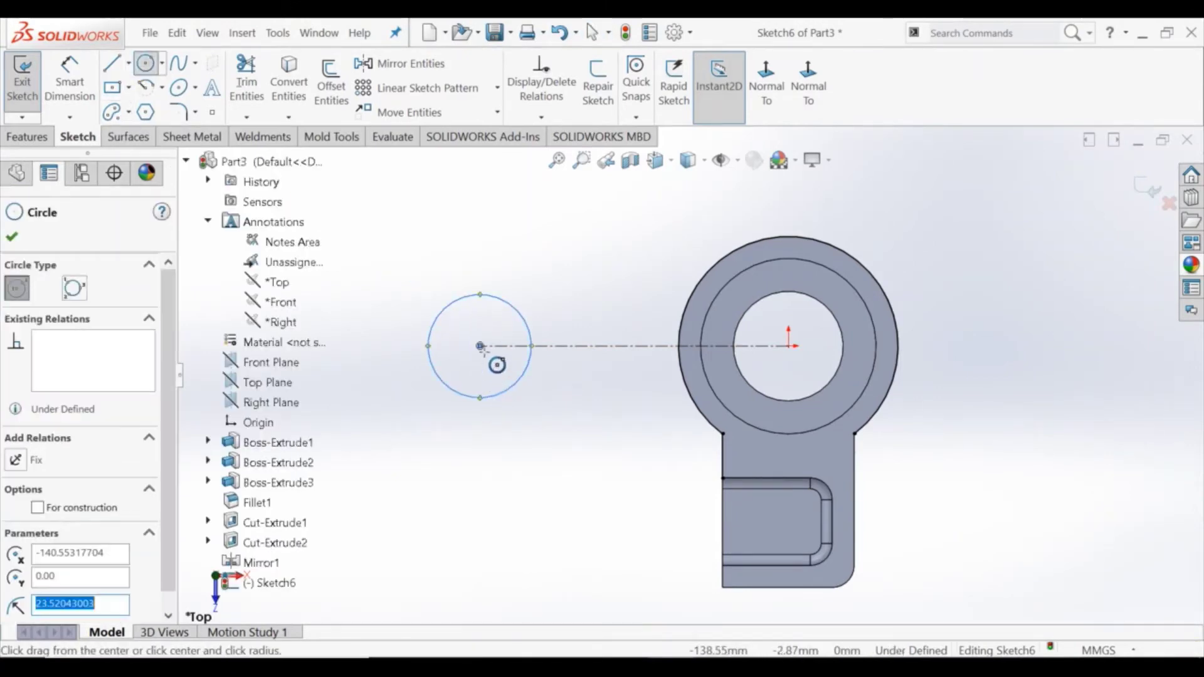
click(480, 345)
key(Escape)
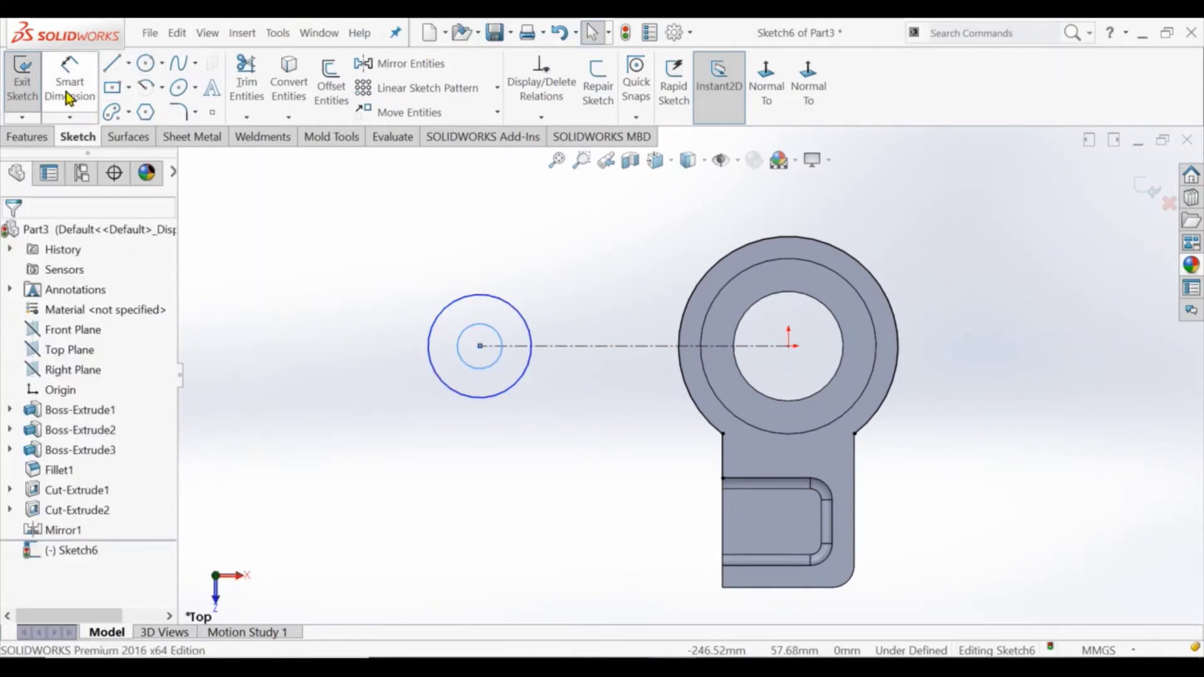
Step: Dimension the centreline length to 120 mm
key(d)
key(Escape)
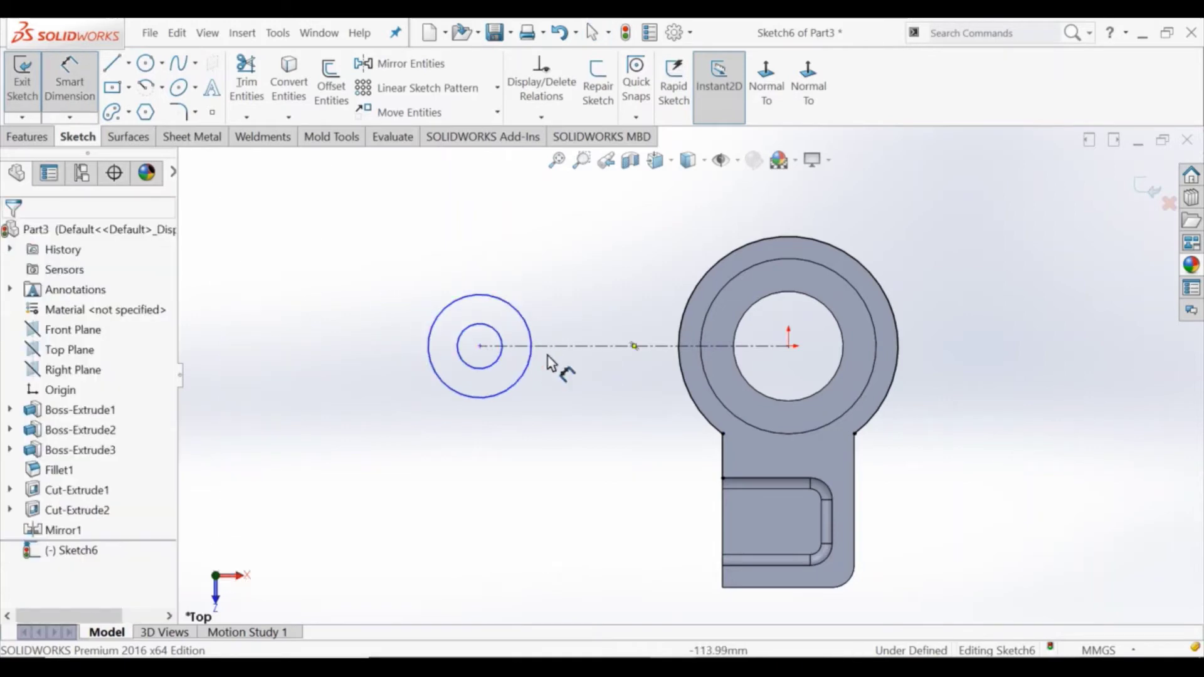
click(635, 346)
click(668, 612)
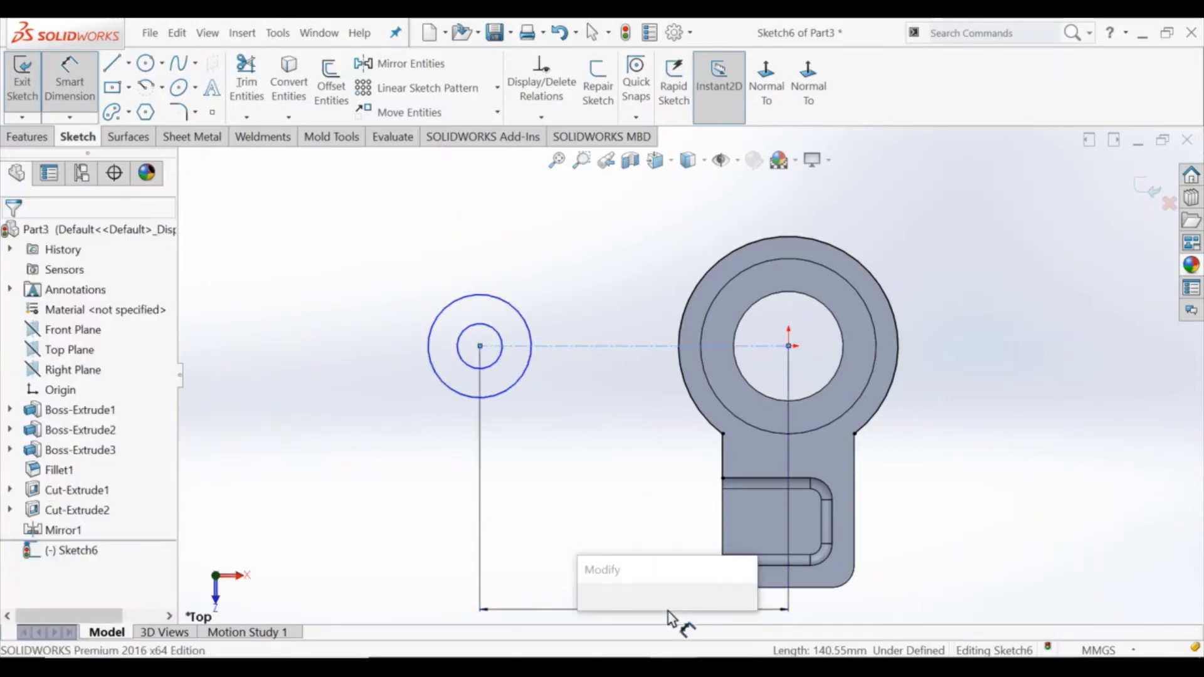
text(120)
key(Return)
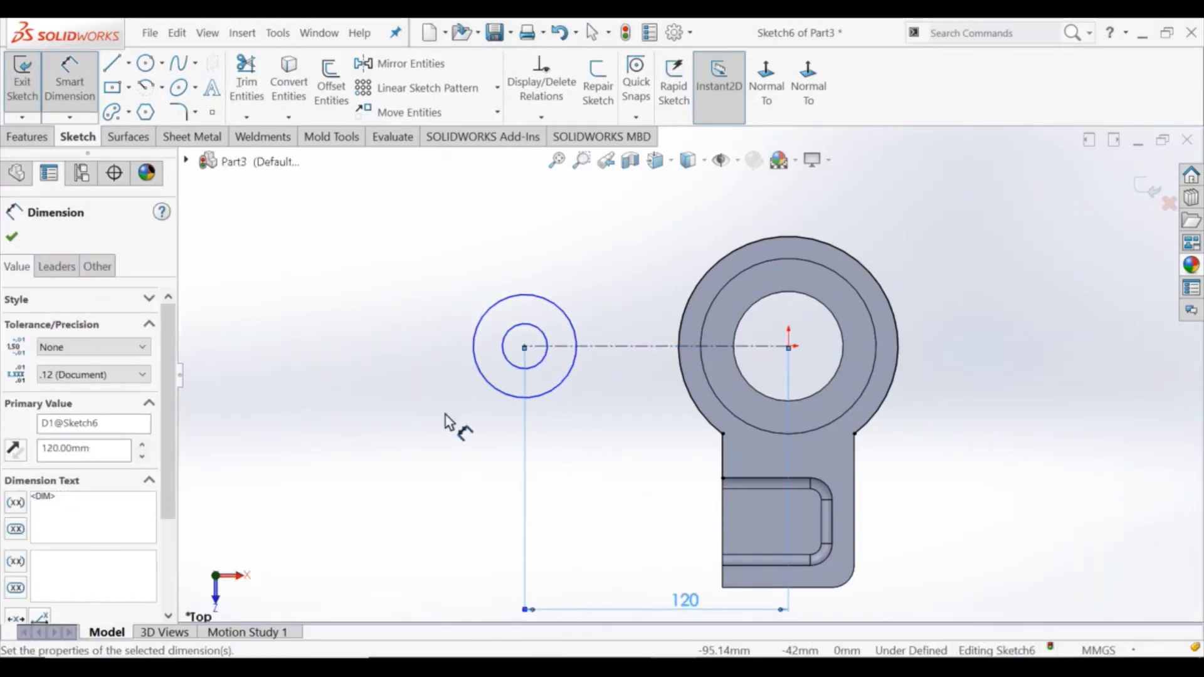
key(Escape)
Step: Set the outer circle diameter to 35 mm and the inner circle to 25 mm
click(475, 368)
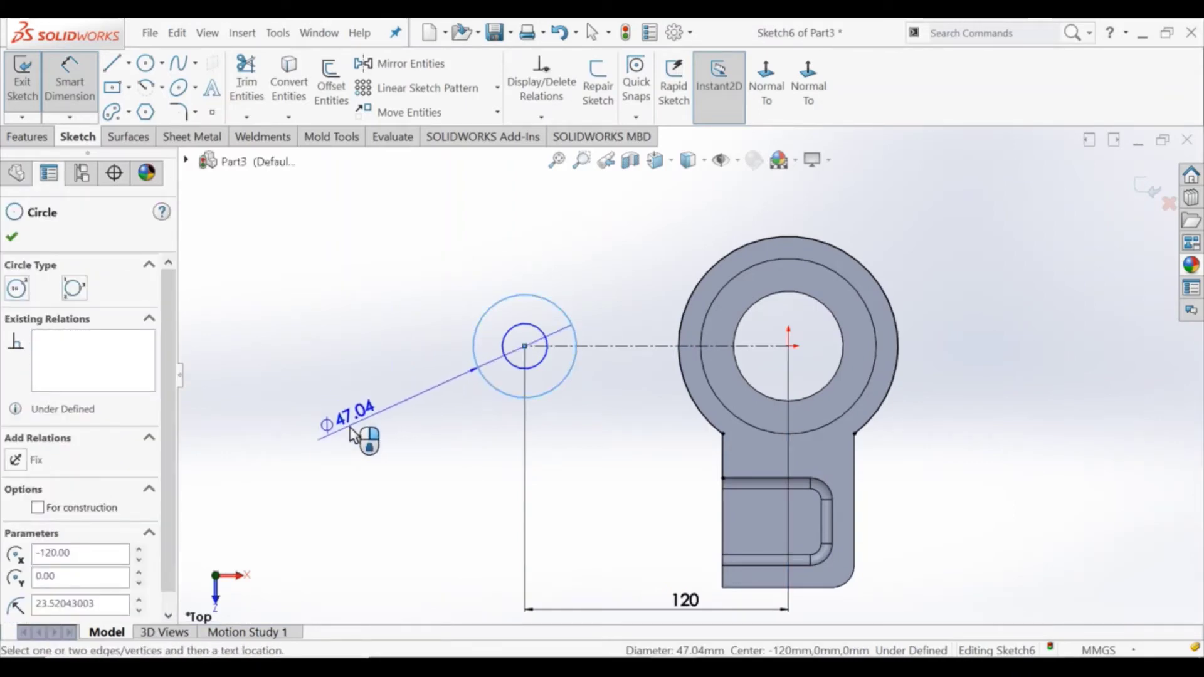
click(354, 435)
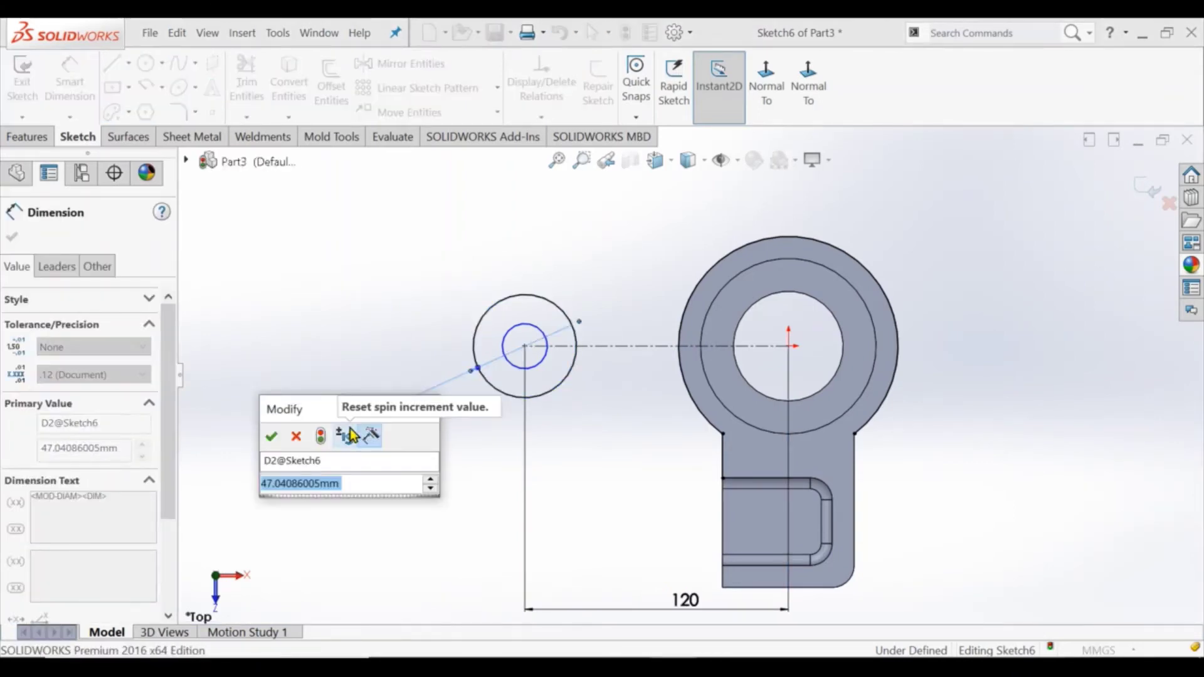
text(35)
click(271, 436)
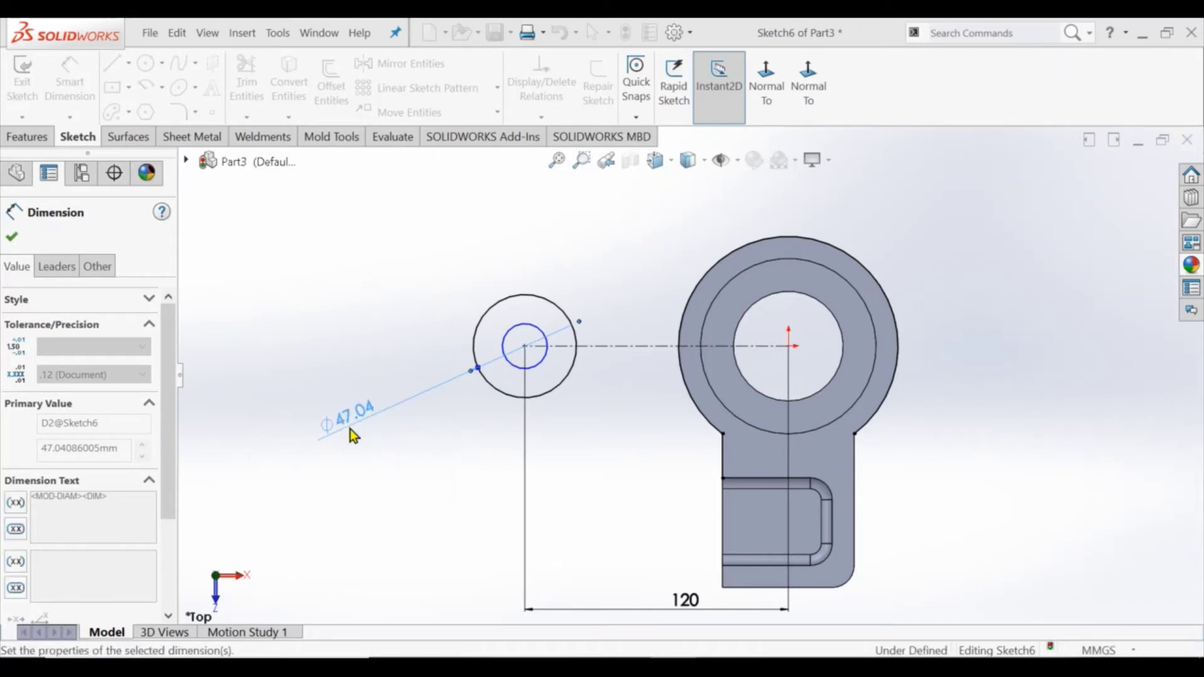
click(510, 359)
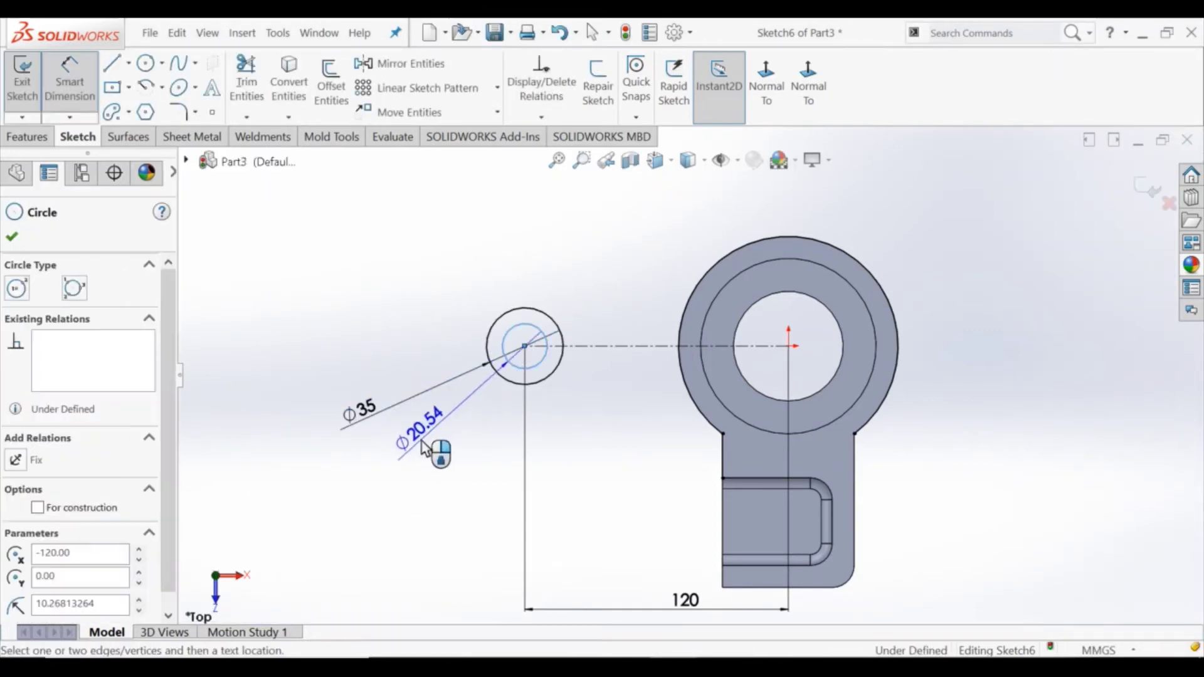
click(405, 456)
text(25)
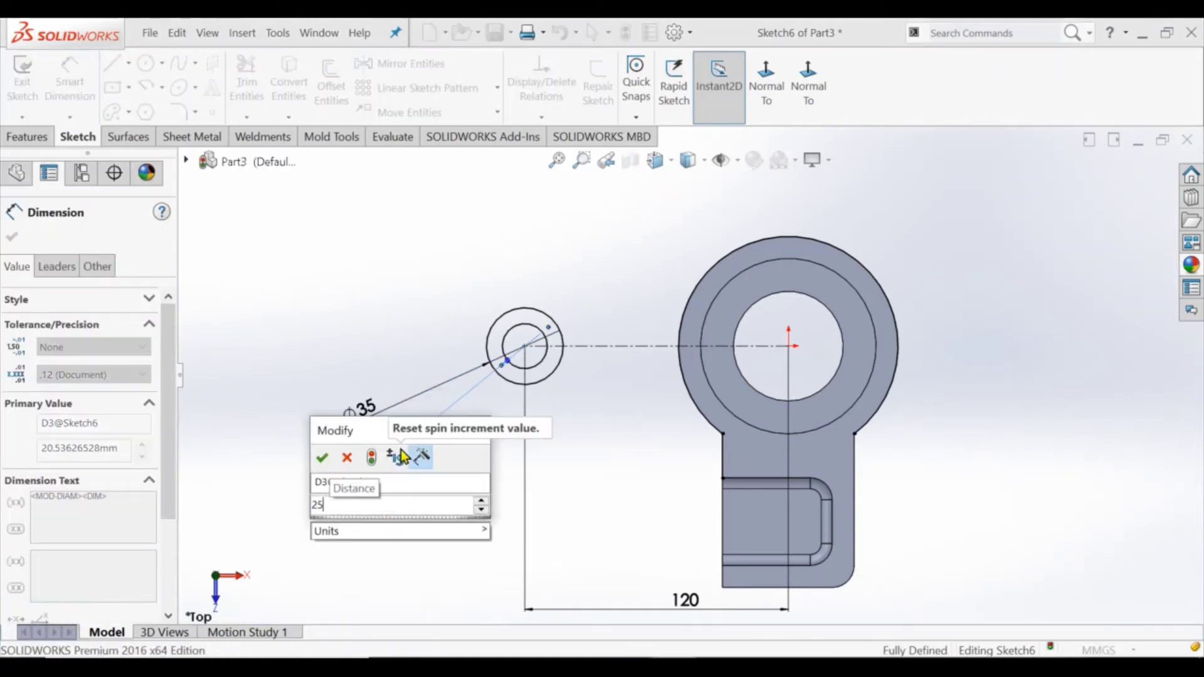
key(Return)
double_click(400, 446)
text(25)
key(Return)
key(Escape)
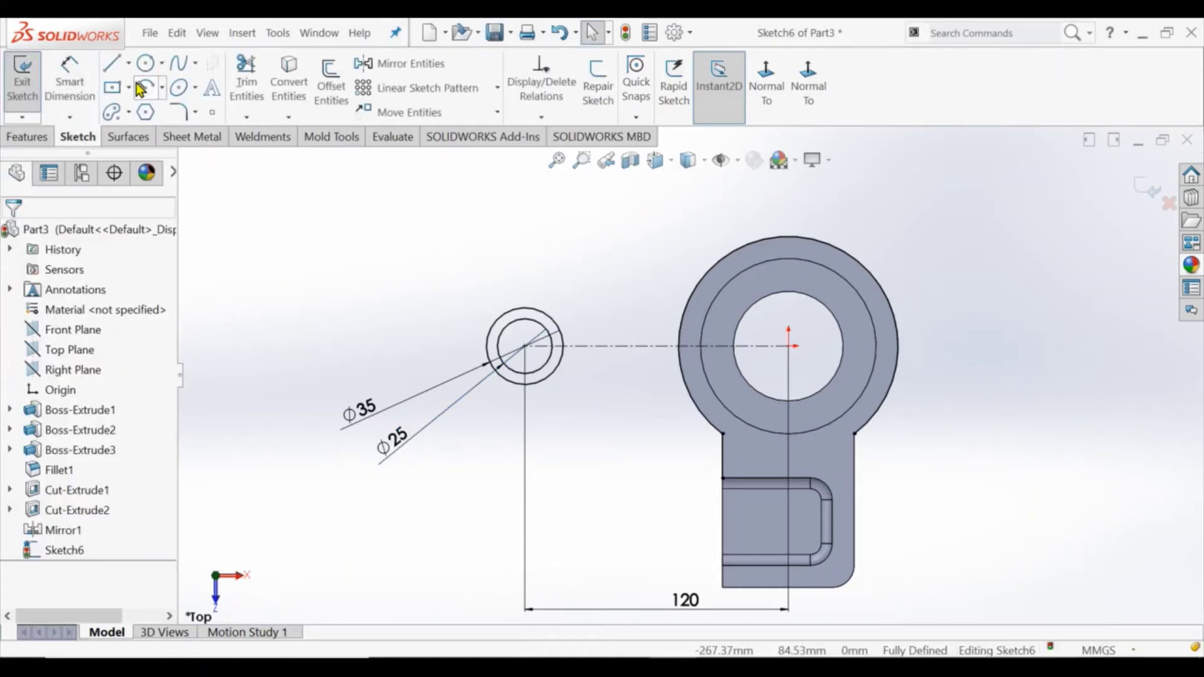
Step: Draw upper and lower three-point arcs from the Ø35 circle to the boss's outer edge
click(129, 292)
scroll(890, 339, down, 2)
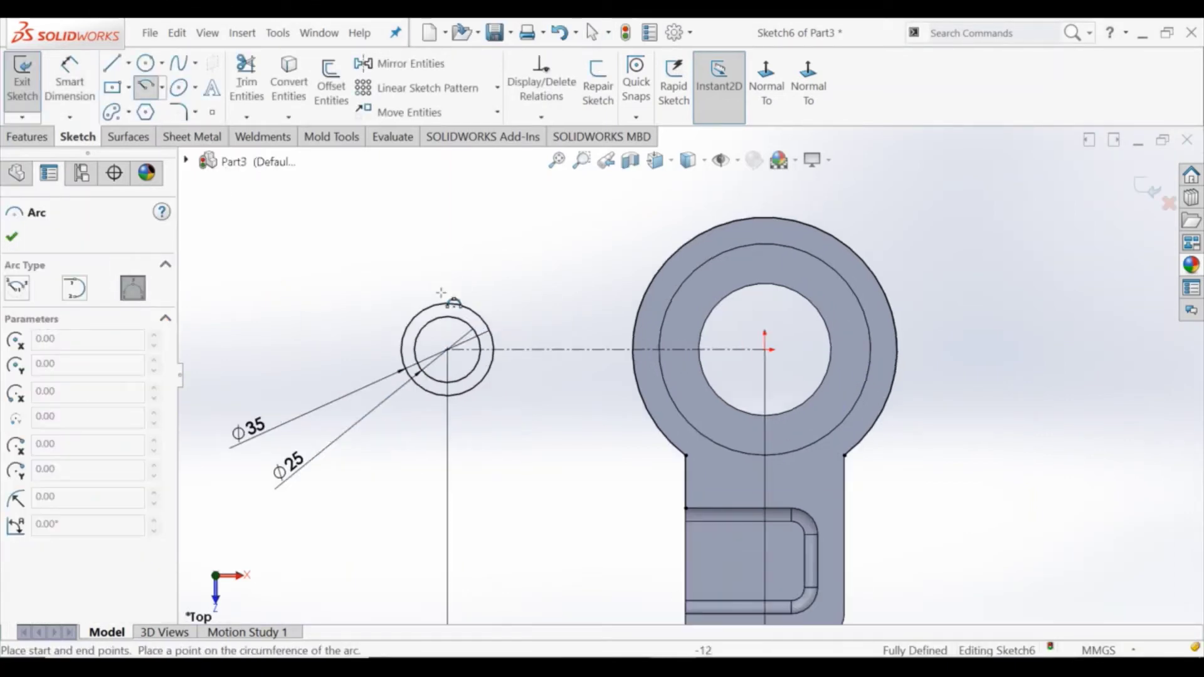
click(448, 304)
click(718, 222)
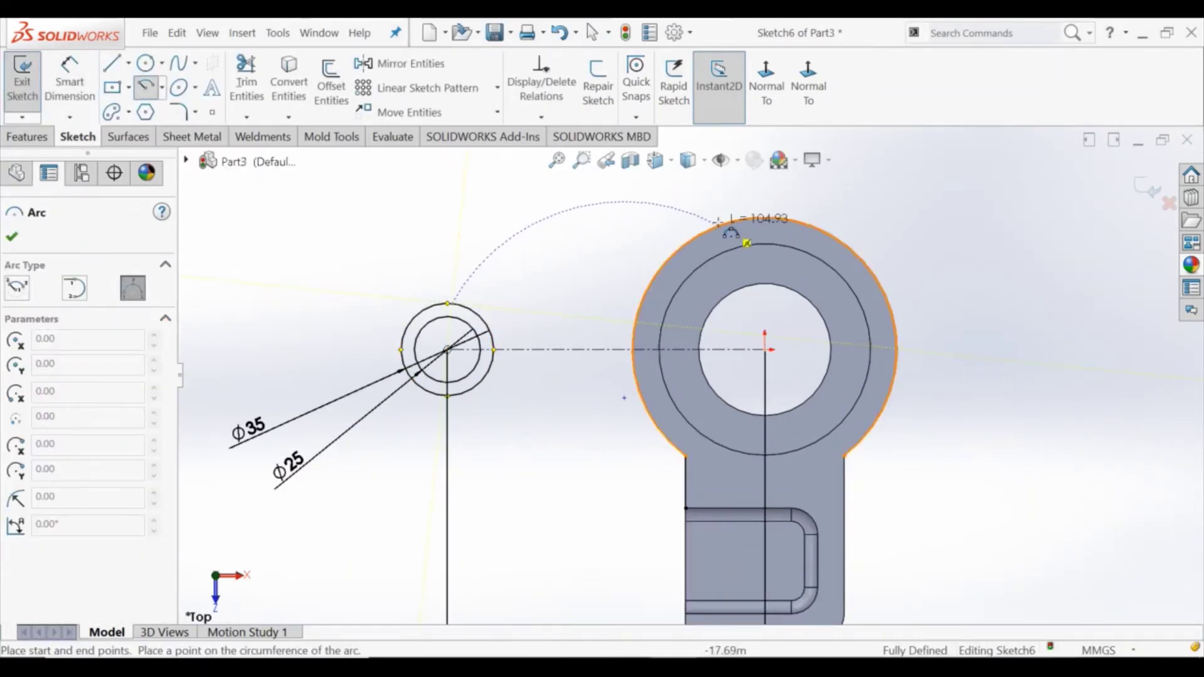
click(577, 282)
key(Escape)
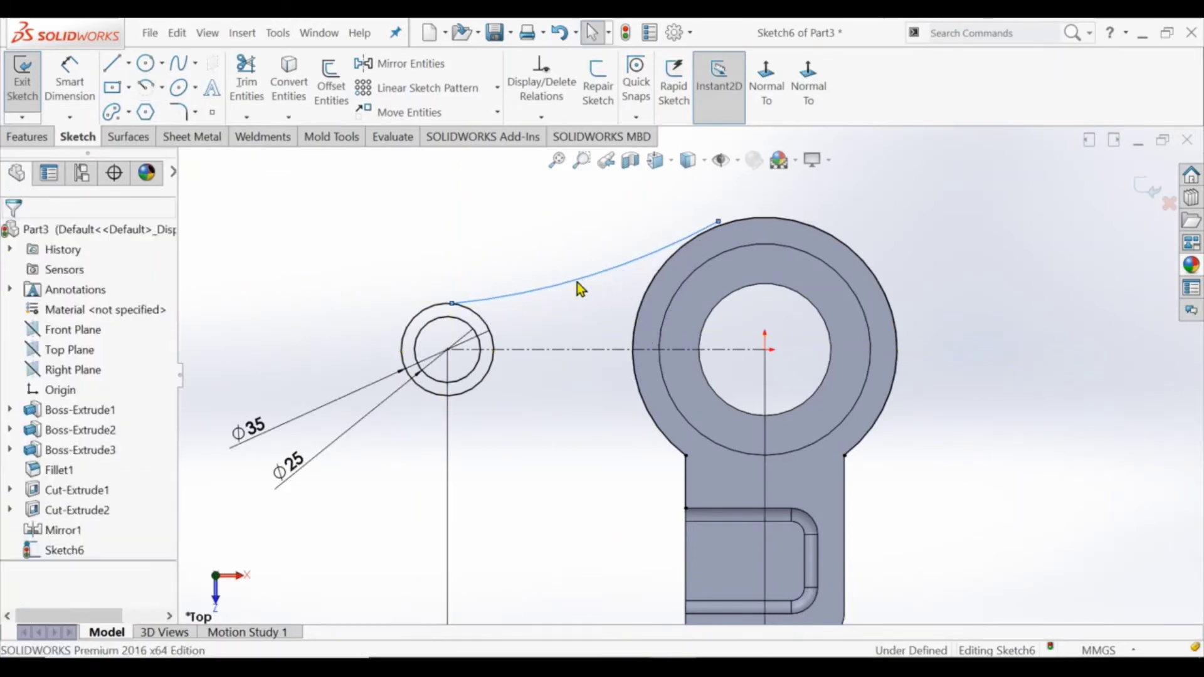
click(145, 90)
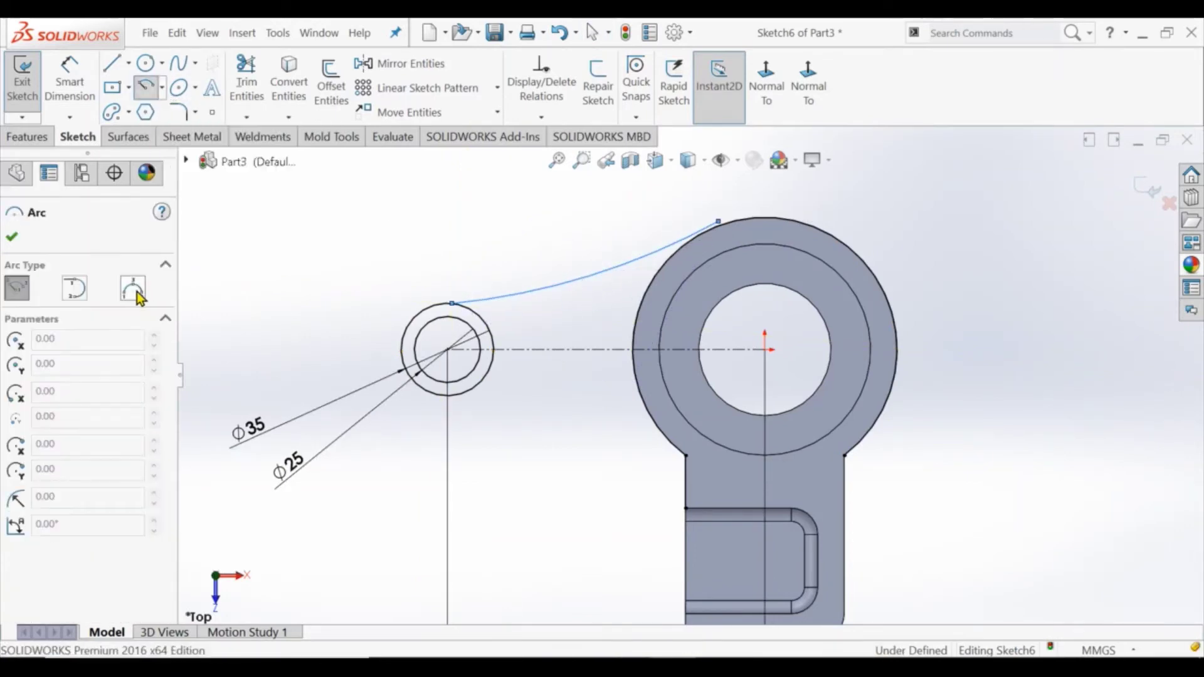
click(448, 396)
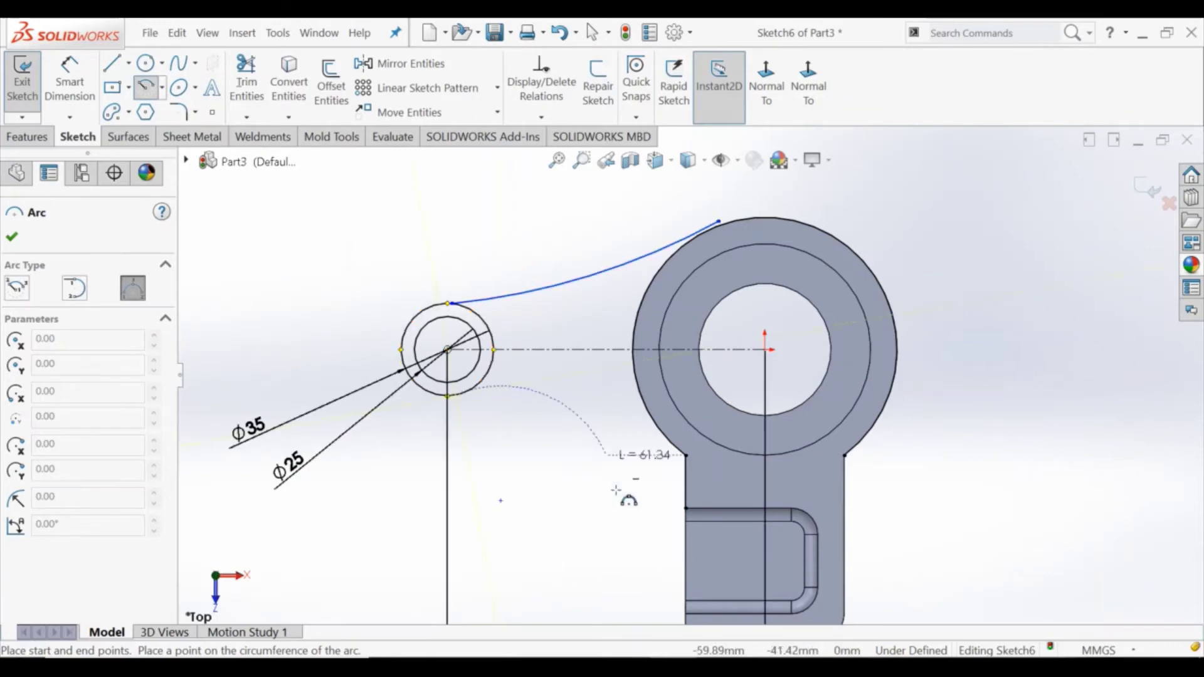
click(685, 509)
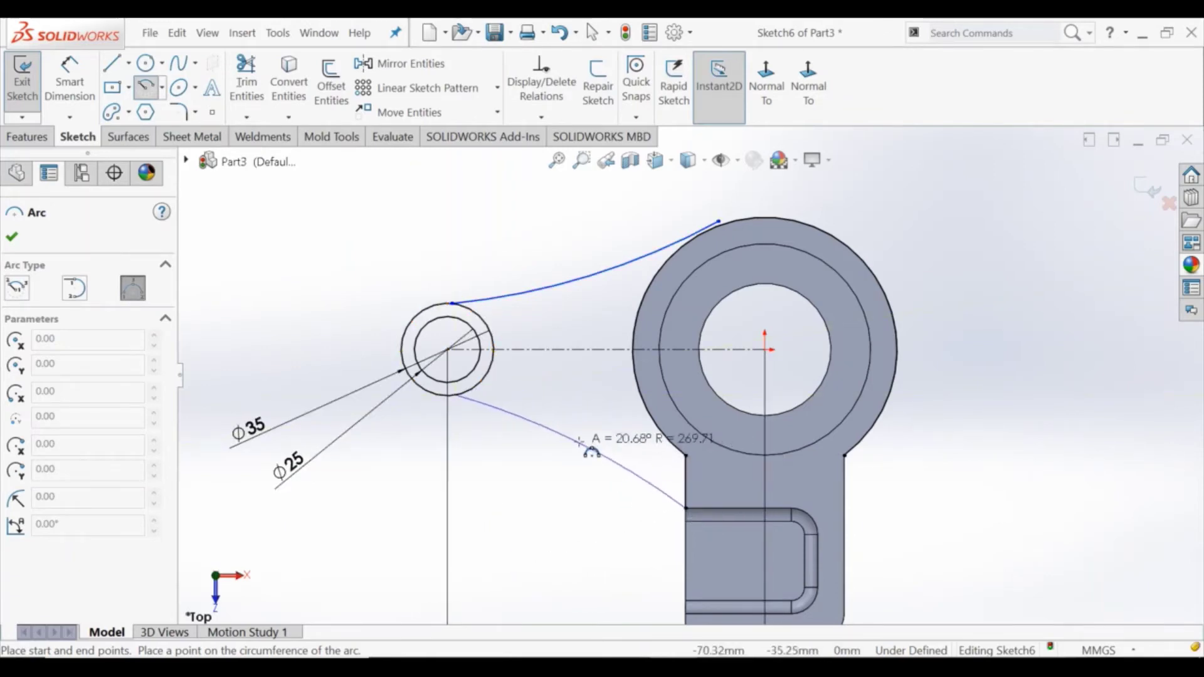
click(579, 438)
key(Escape)
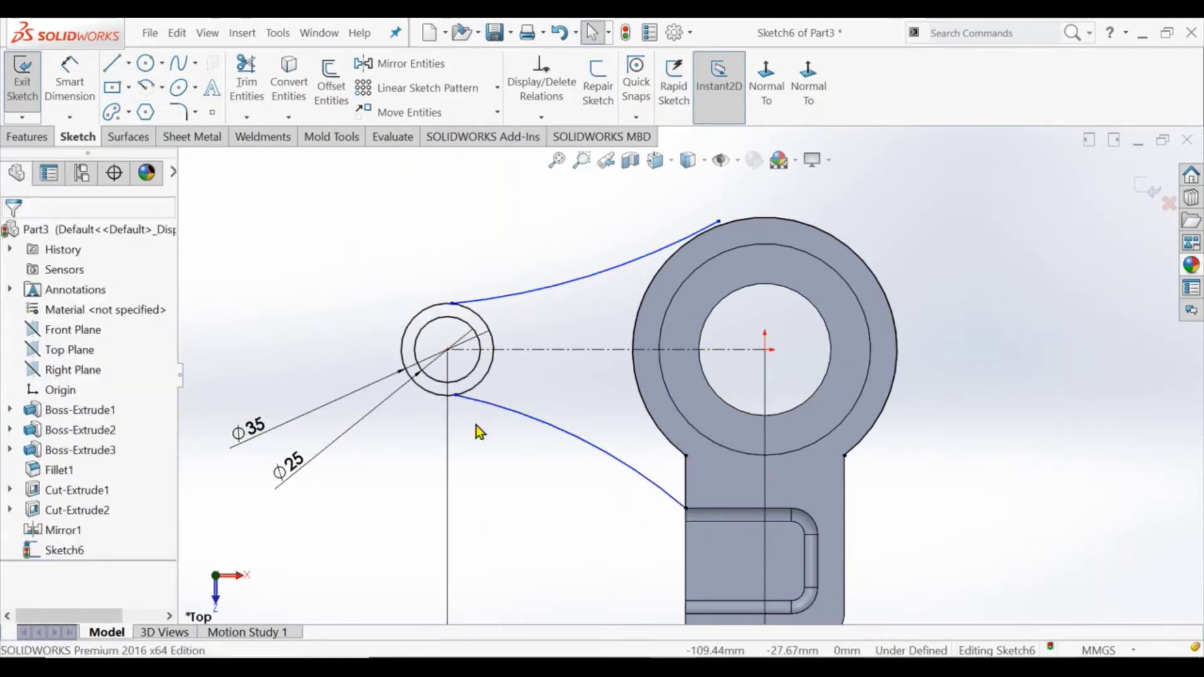
Step: Make the upper connecting arc tangent to the Ø35 circle
click(476, 402)
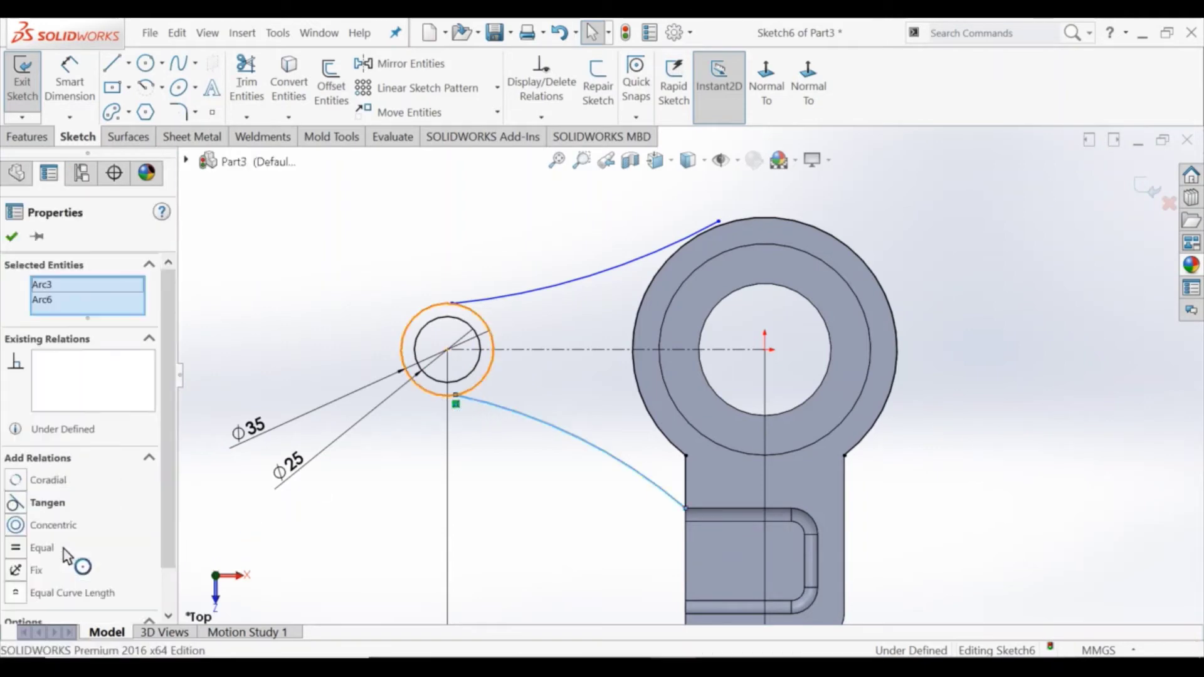
click(37, 504)
click(329, 254)
click(472, 301)
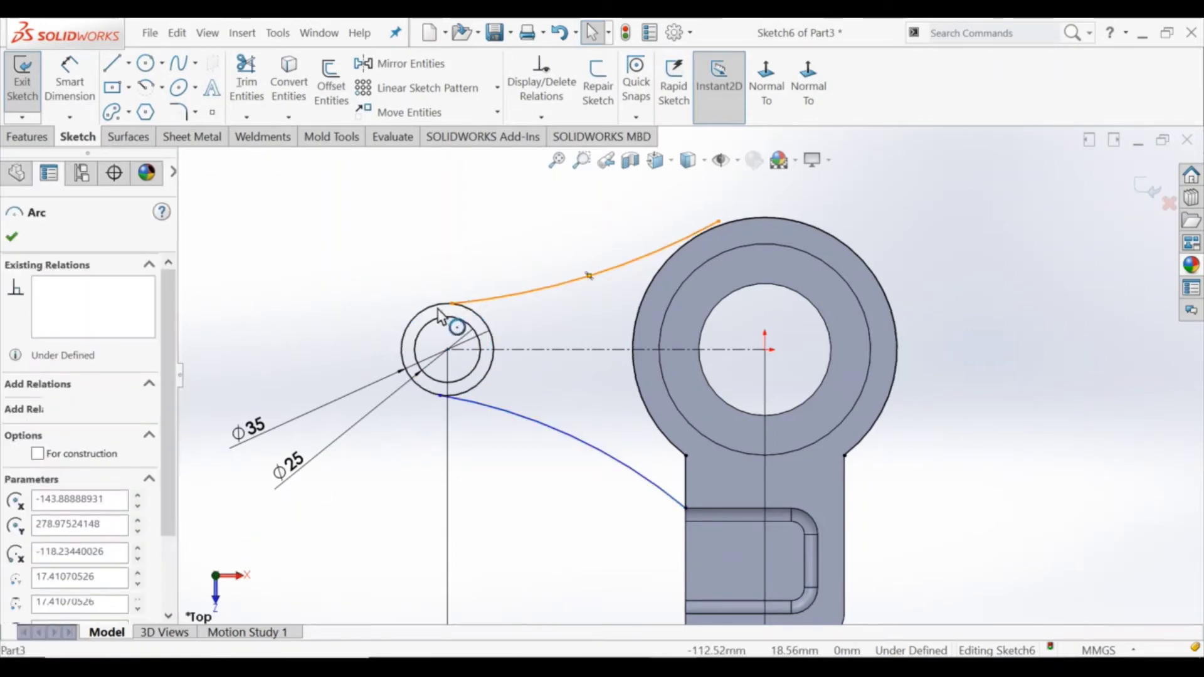
ctrl+click(402, 348)
click(47, 503)
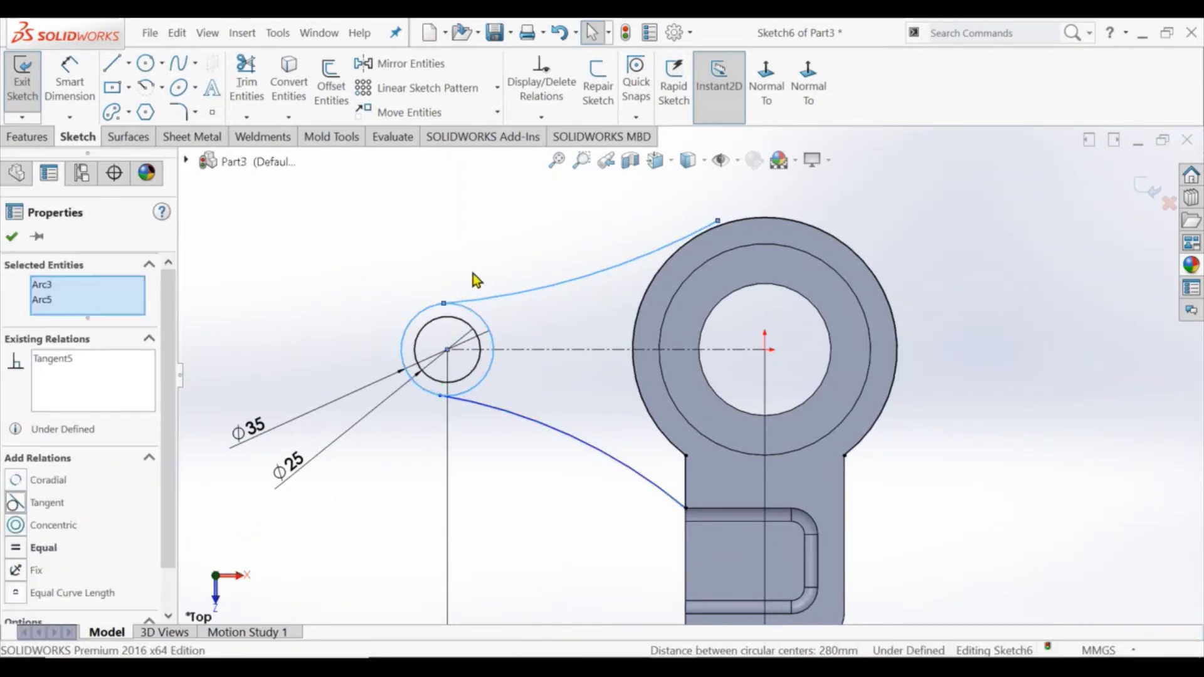
Step: Make the upper connecting arc tangent to the large ring's outer arc
click(476, 280)
click(703, 230)
ctrl+click(728, 220)
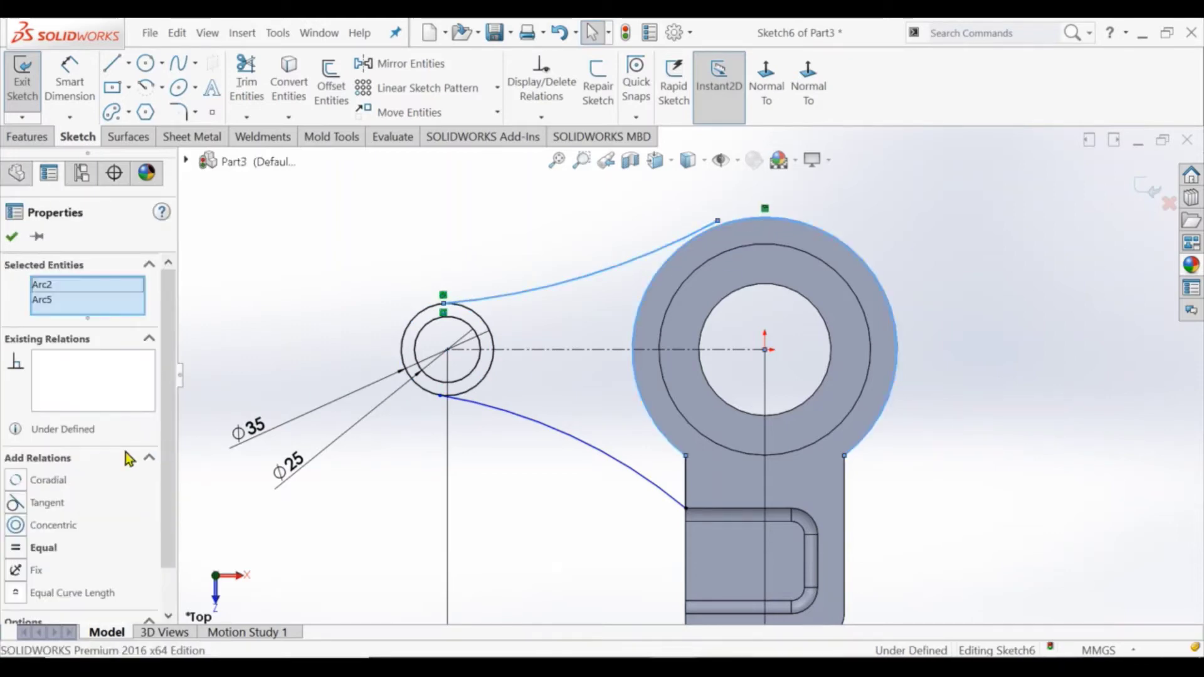
click(53, 504)
click(327, 262)
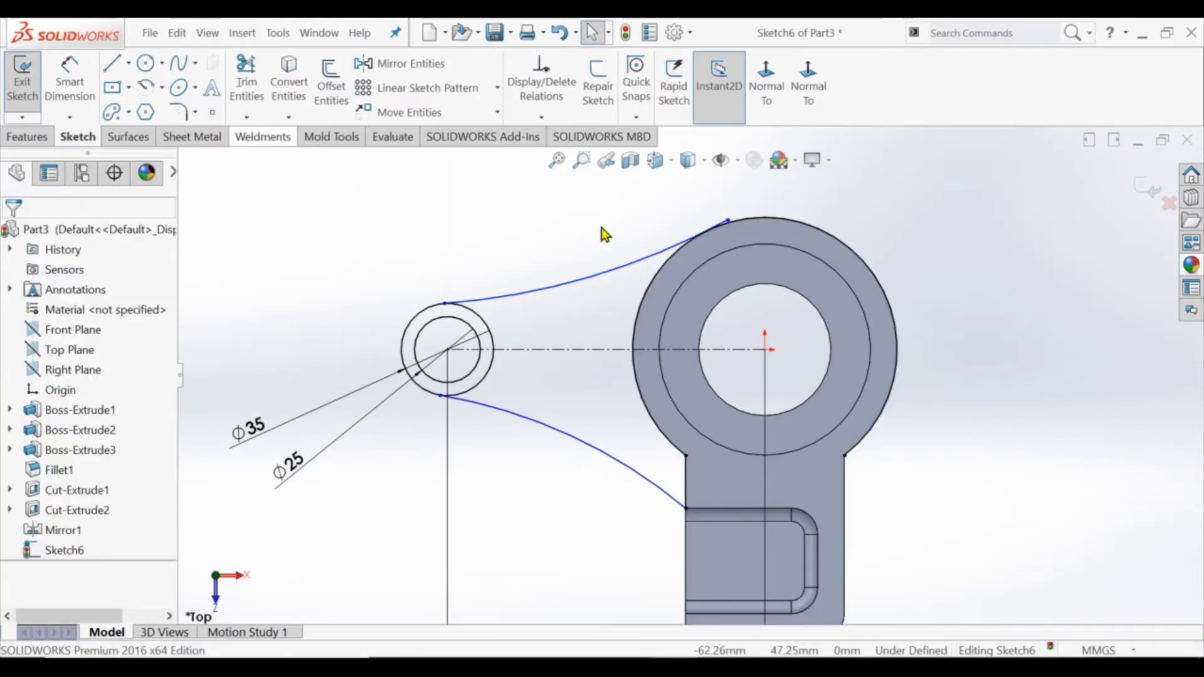
scroll(740, 242, down, 3)
scroll(731, 261, down, 2)
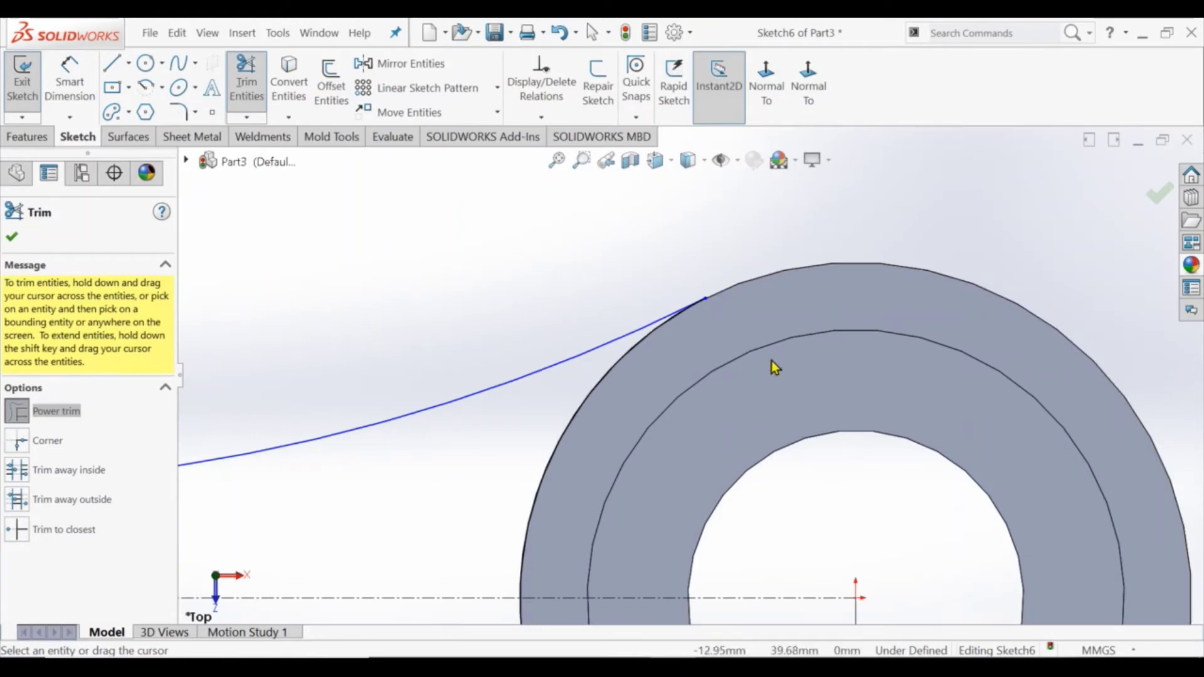
scroll(740, 408, up, 6)
scroll(513, 436, down, 1)
Step: Move the 120 dimension aside and give the upper connecting arc radius 150
click(11, 237)
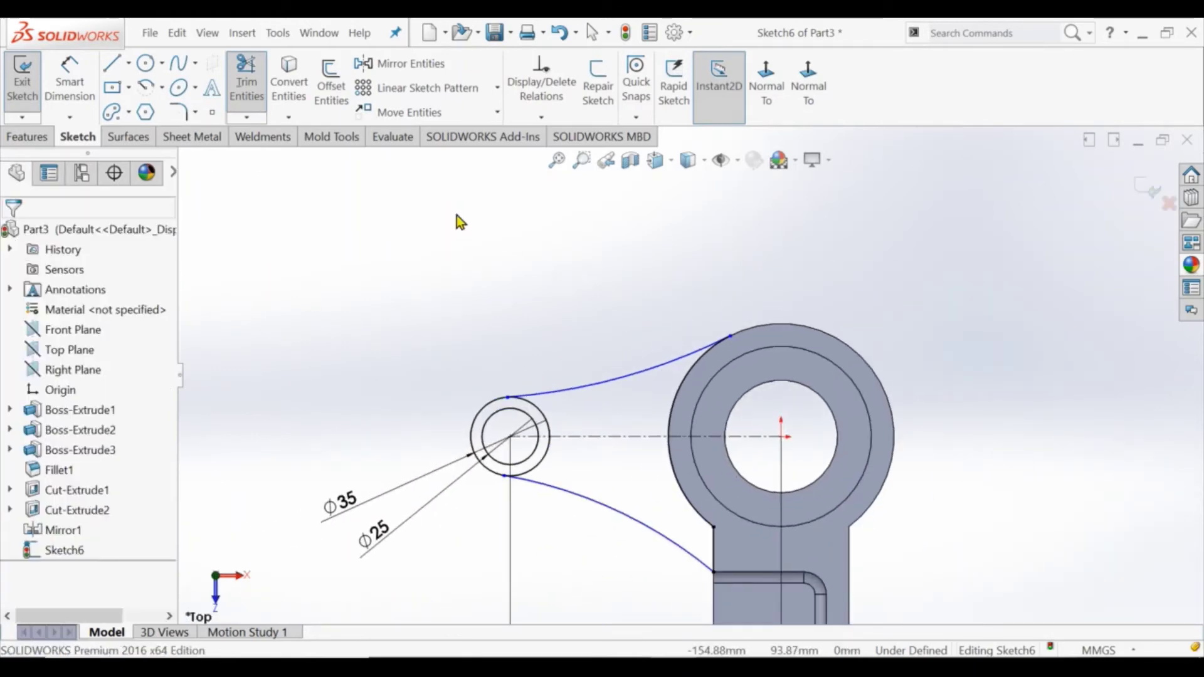
scroll(709, 349, up, 2)
scroll(746, 490, down, 1)
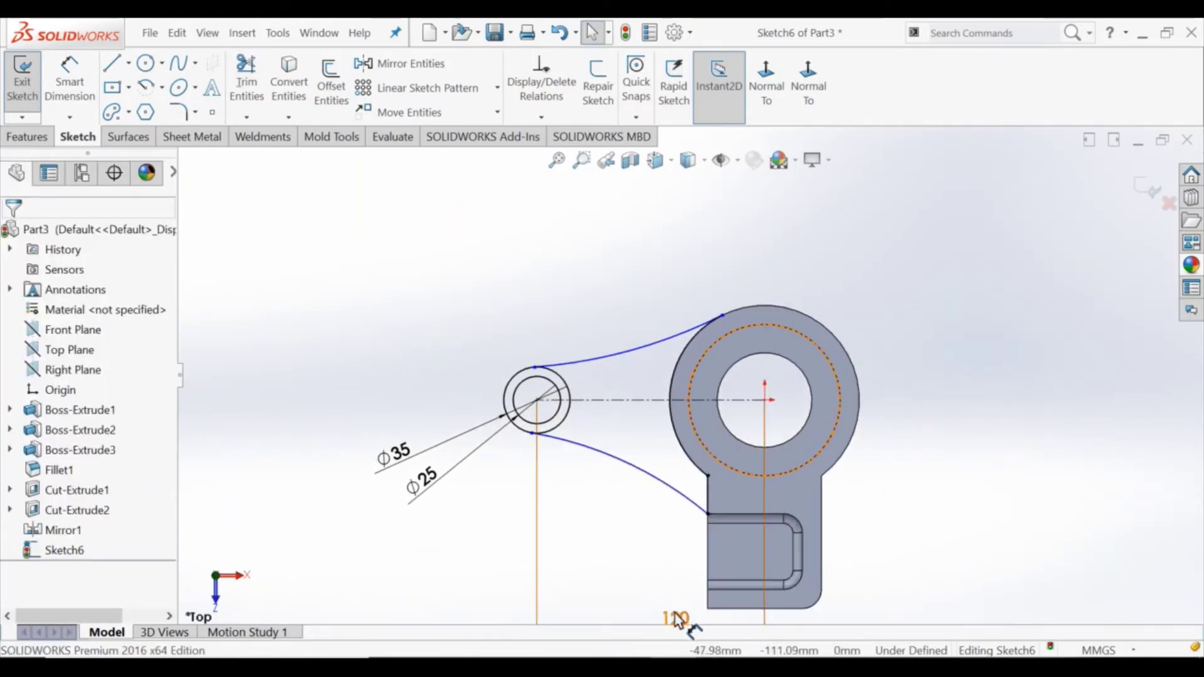
drag(676, 617, 667, 565)
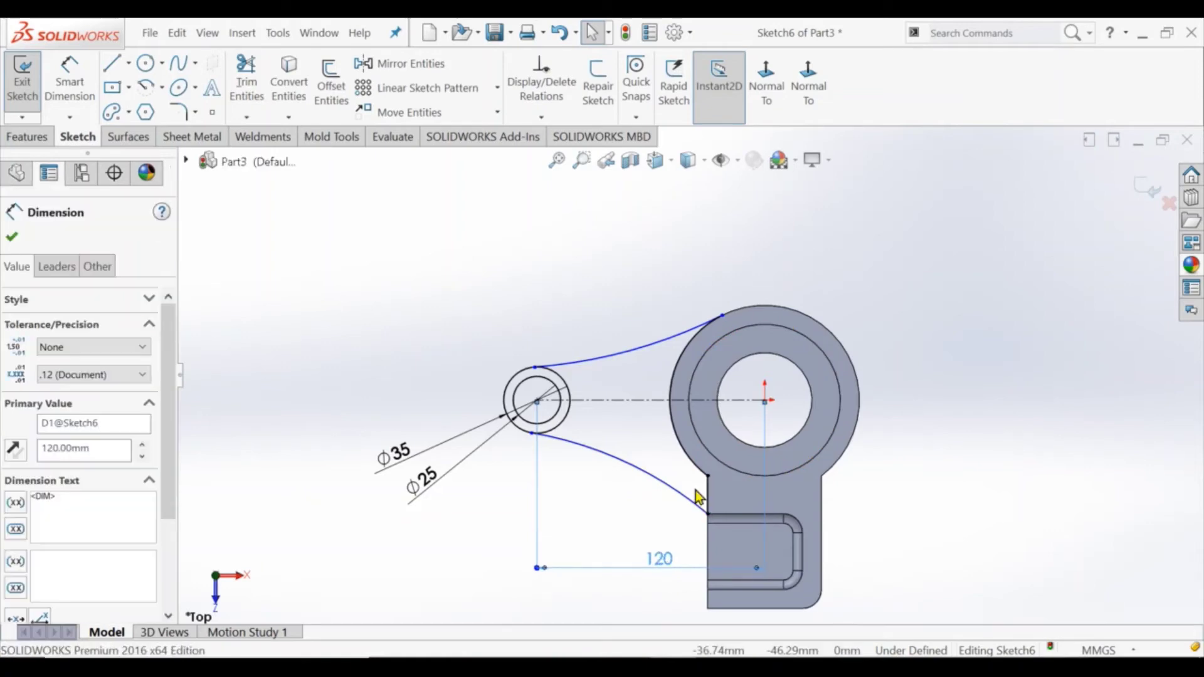
click(432, 340)
click(69, 79)
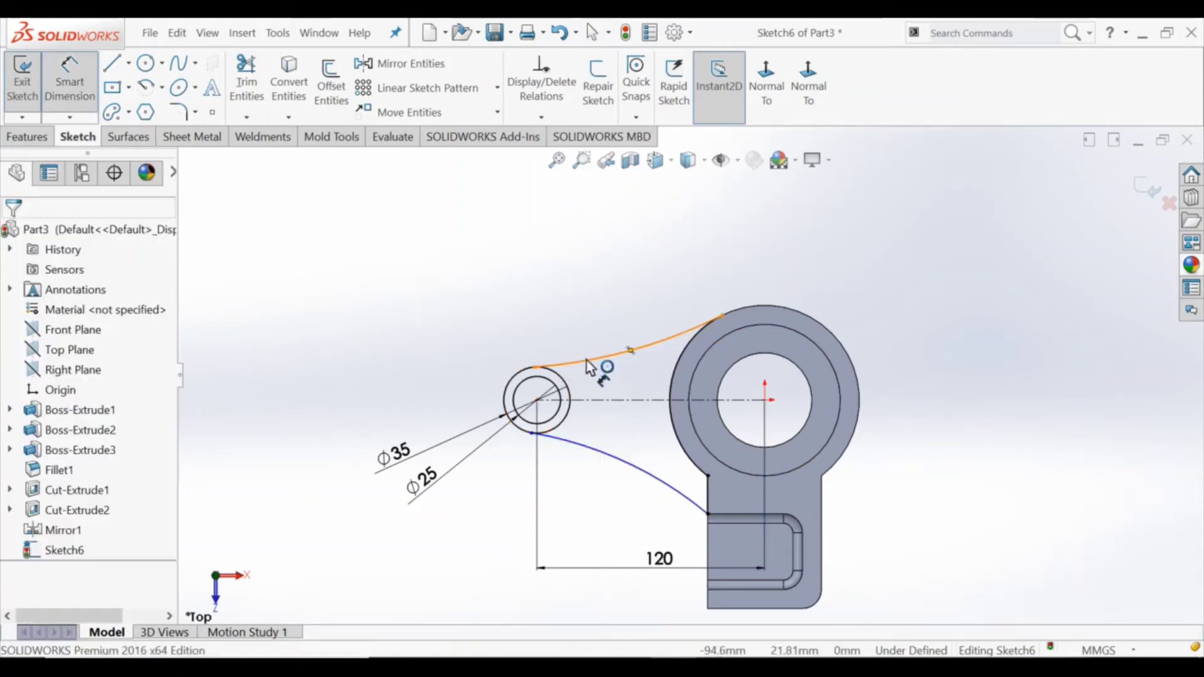
click(635, 347)
click(632, 281)
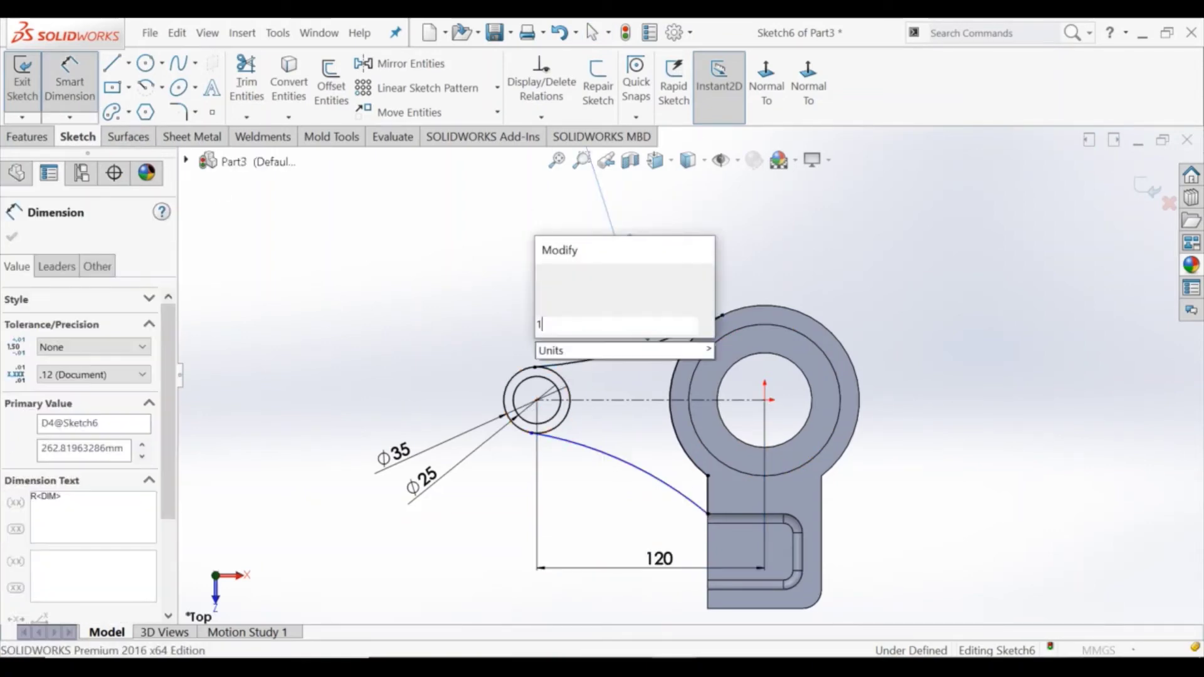
text(150)
key(Return)
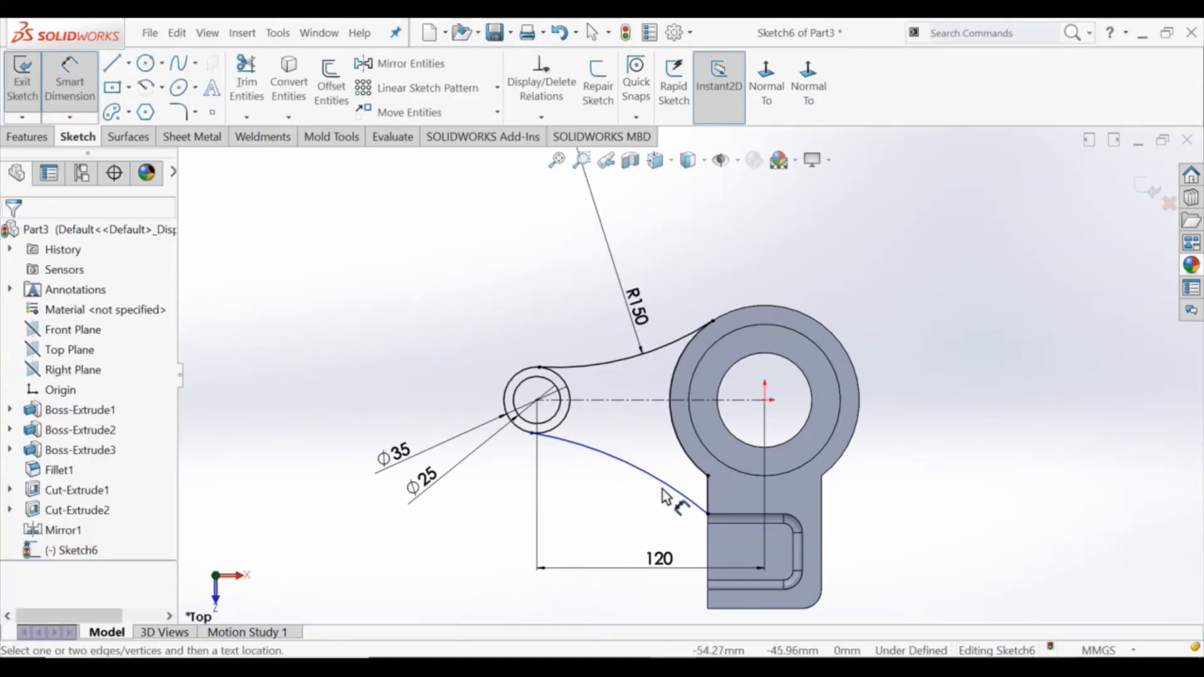
Step: Give the lower connecting arc radius 150 and trim the Ø35 circle's inner segment
click(648, 505)
click(608, 534)
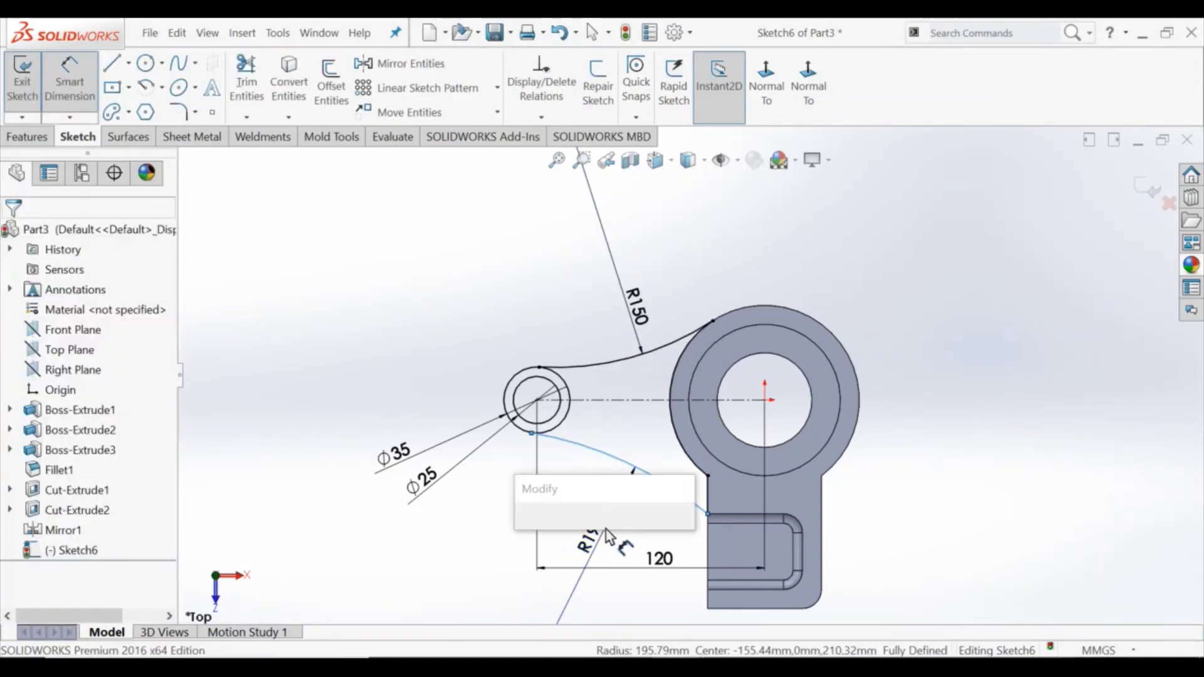
text(150)
key(Return)
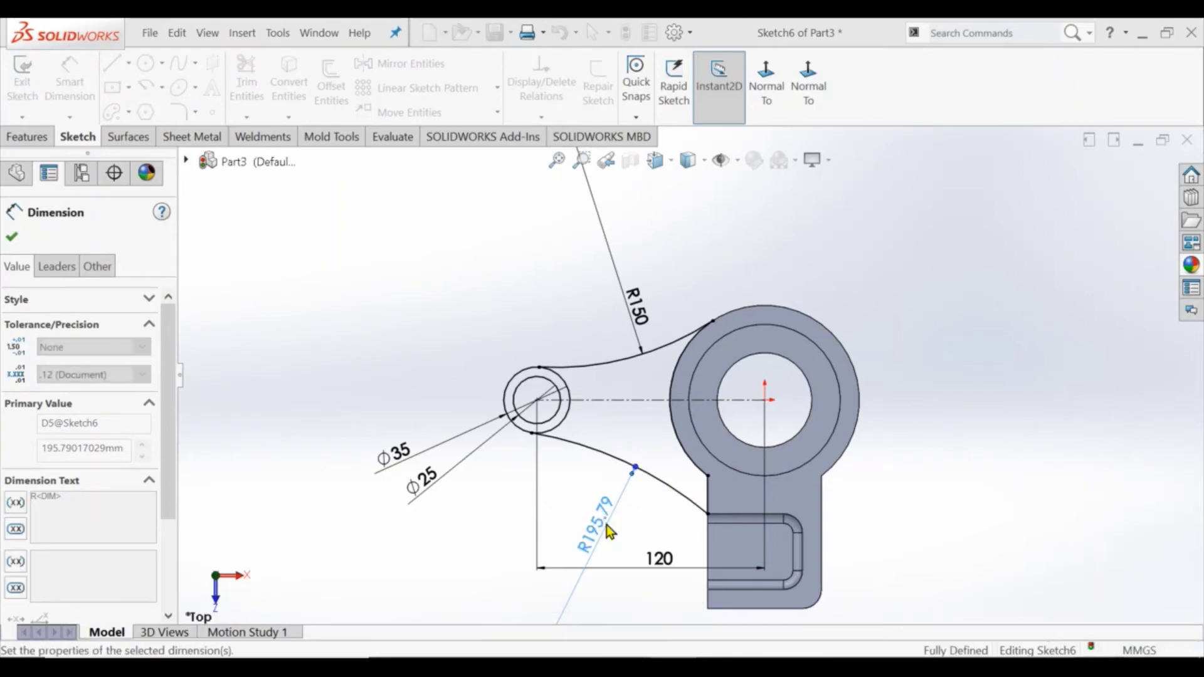
click(247, 80)
scroll(573, 430, down, 2)
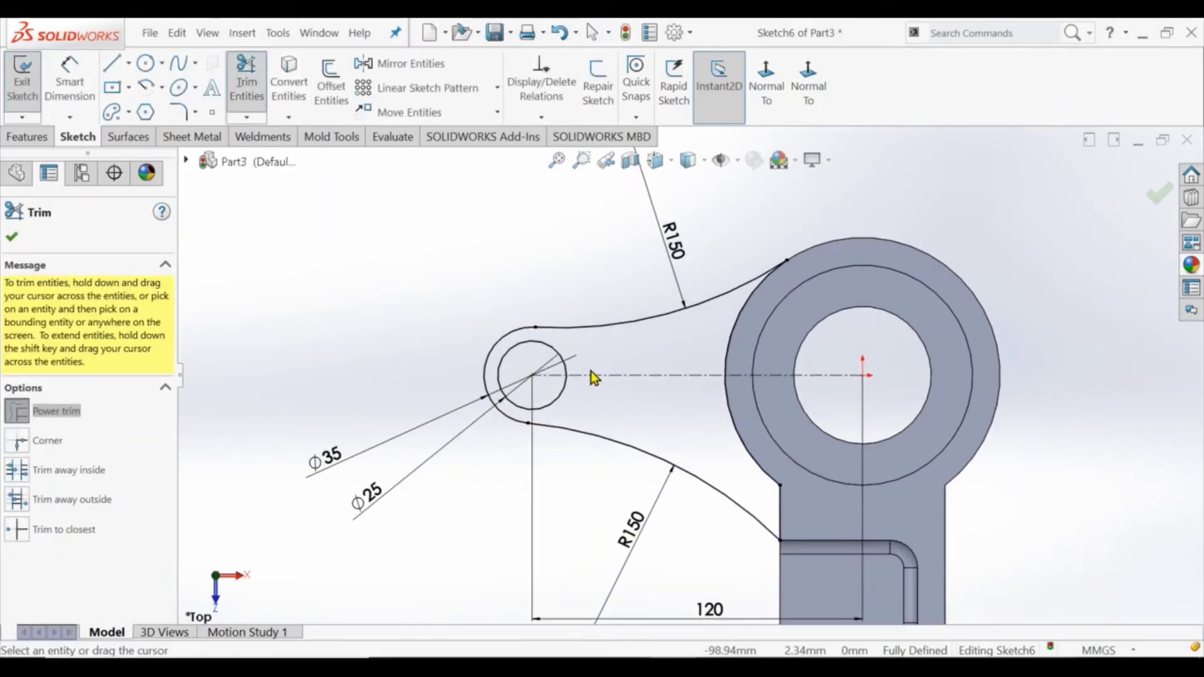
key(Escape)
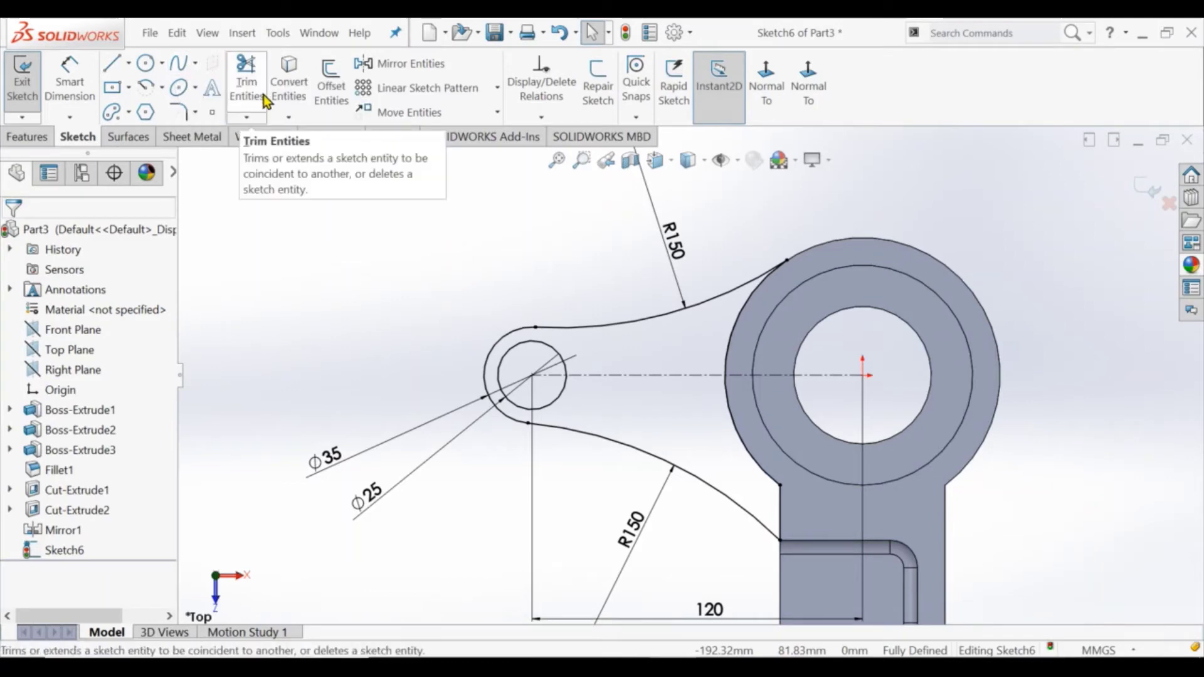
Step: Offset the arm outline chain 10 mm inward to form the pocket loop
click(332, 85)
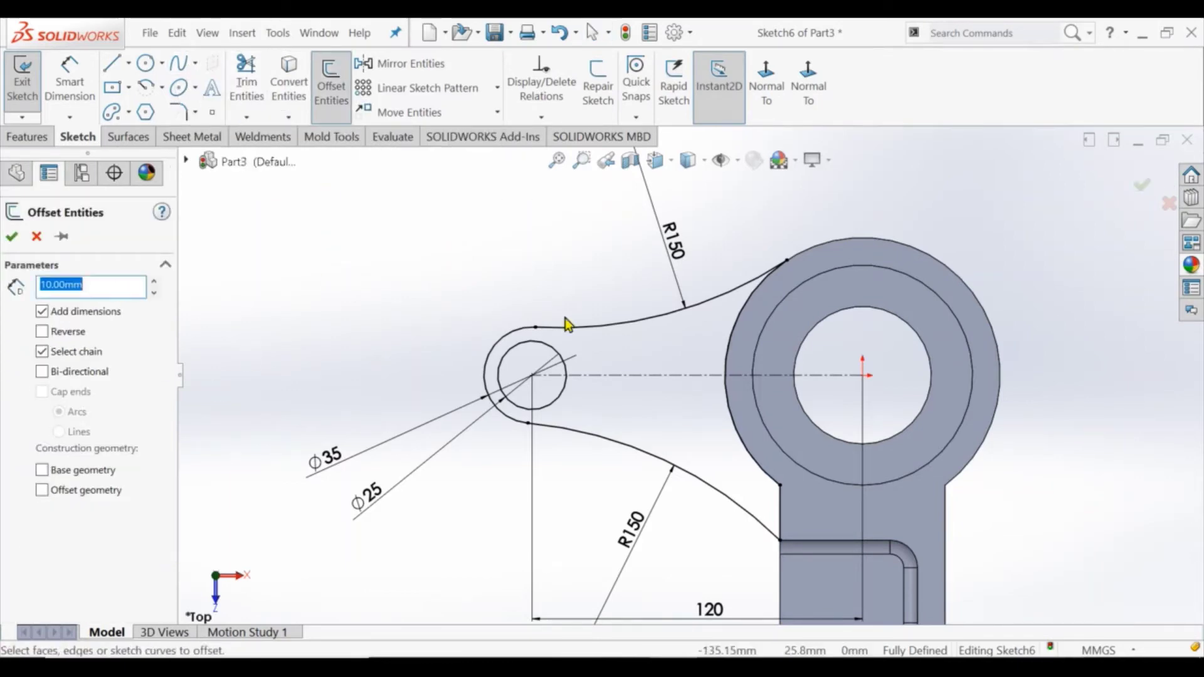
click(624, 327)
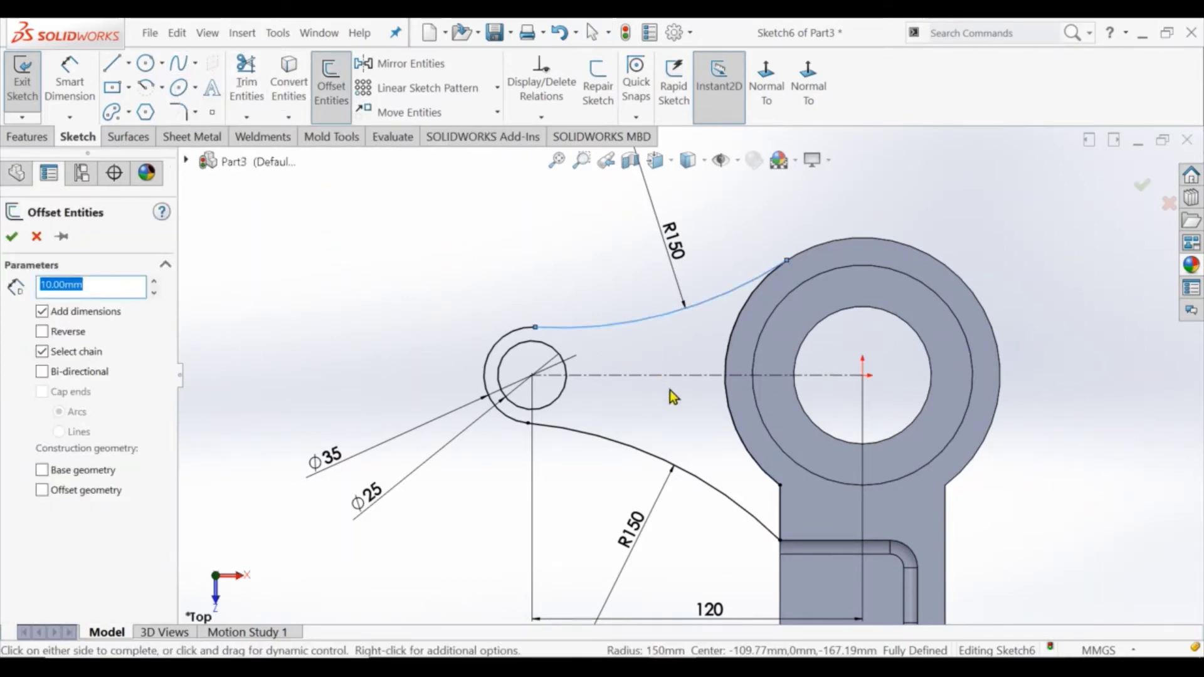
click(730, 410)
click(680, 471)
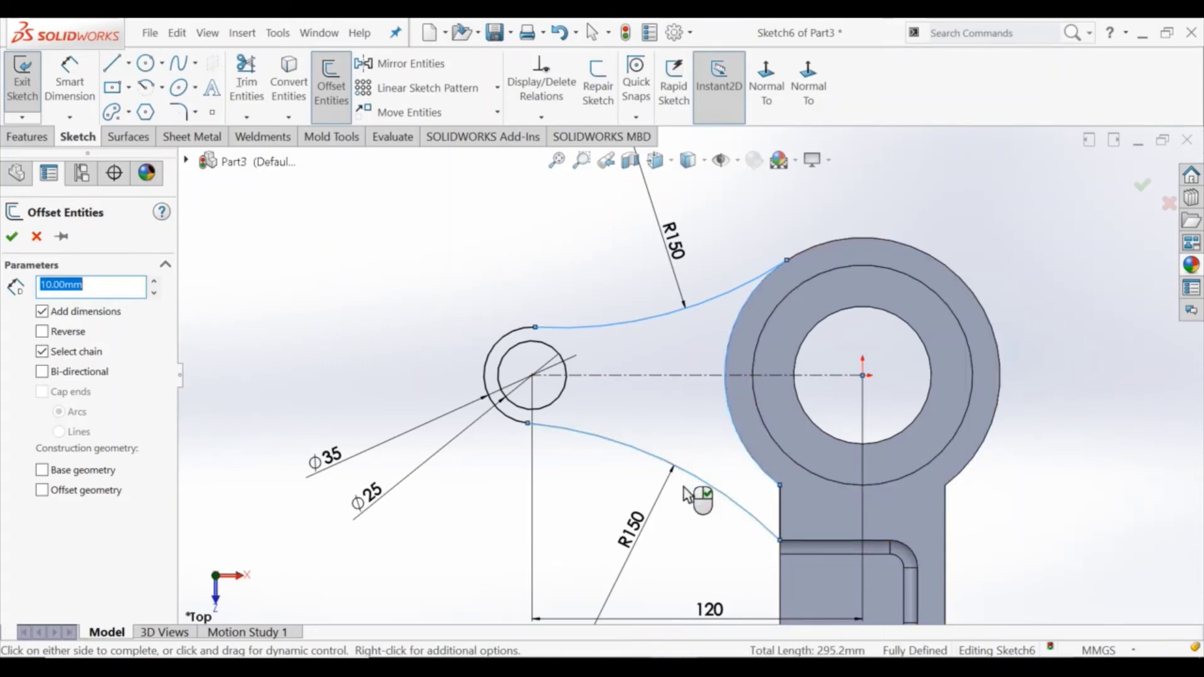
click(560, 408)
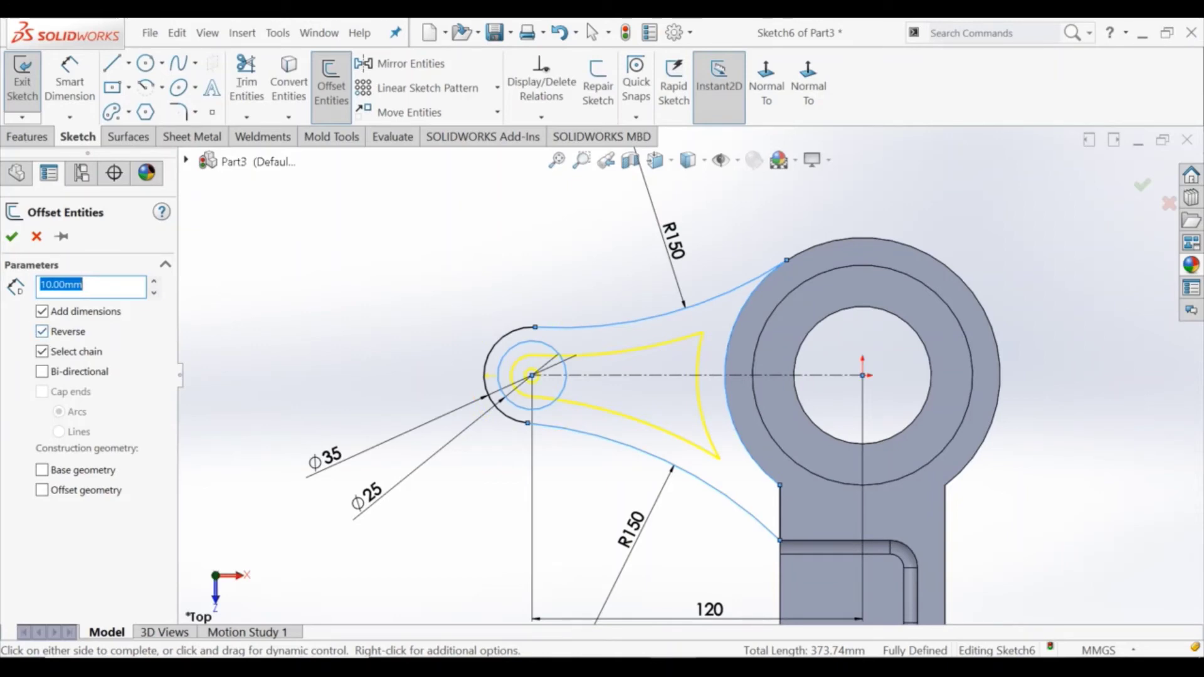
click(11, 238)
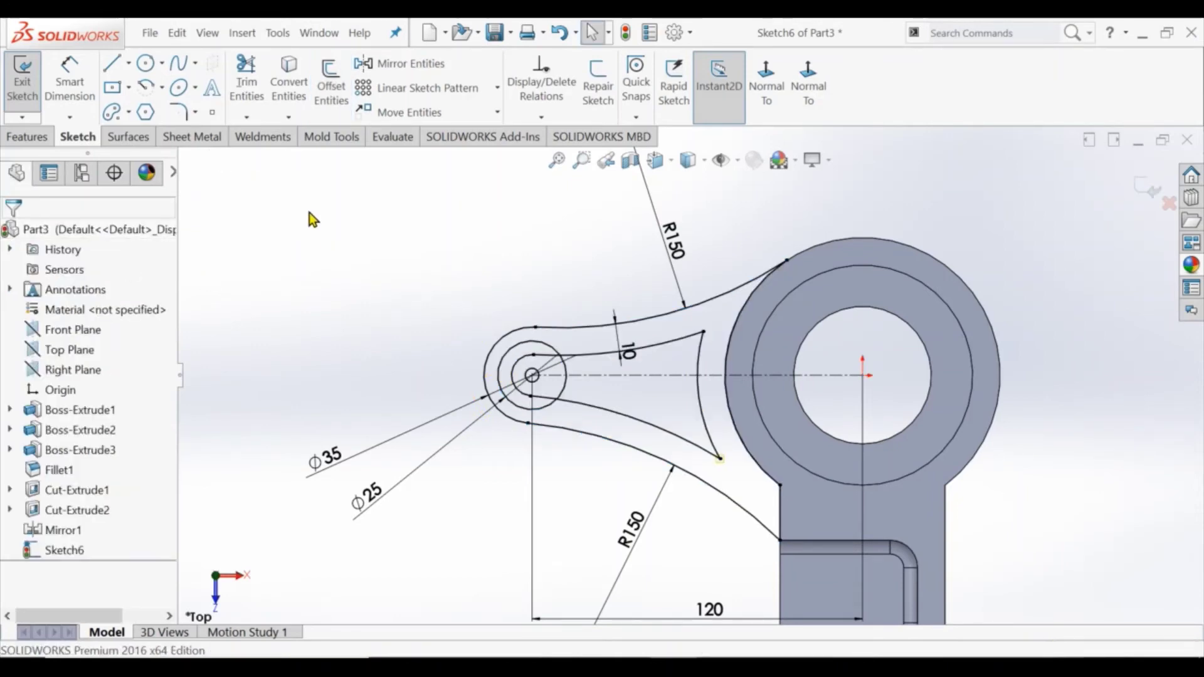
Step: Offset the Ø25 circle outward by 10 mm
click(331, 84)
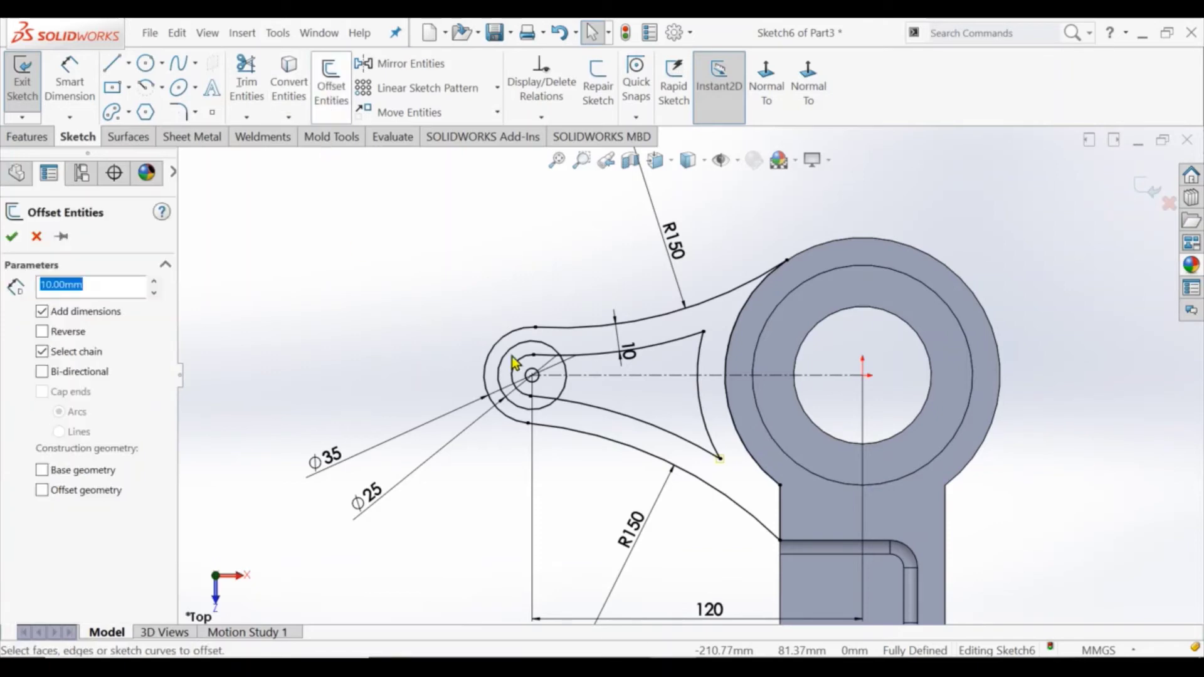
click(562, 399)
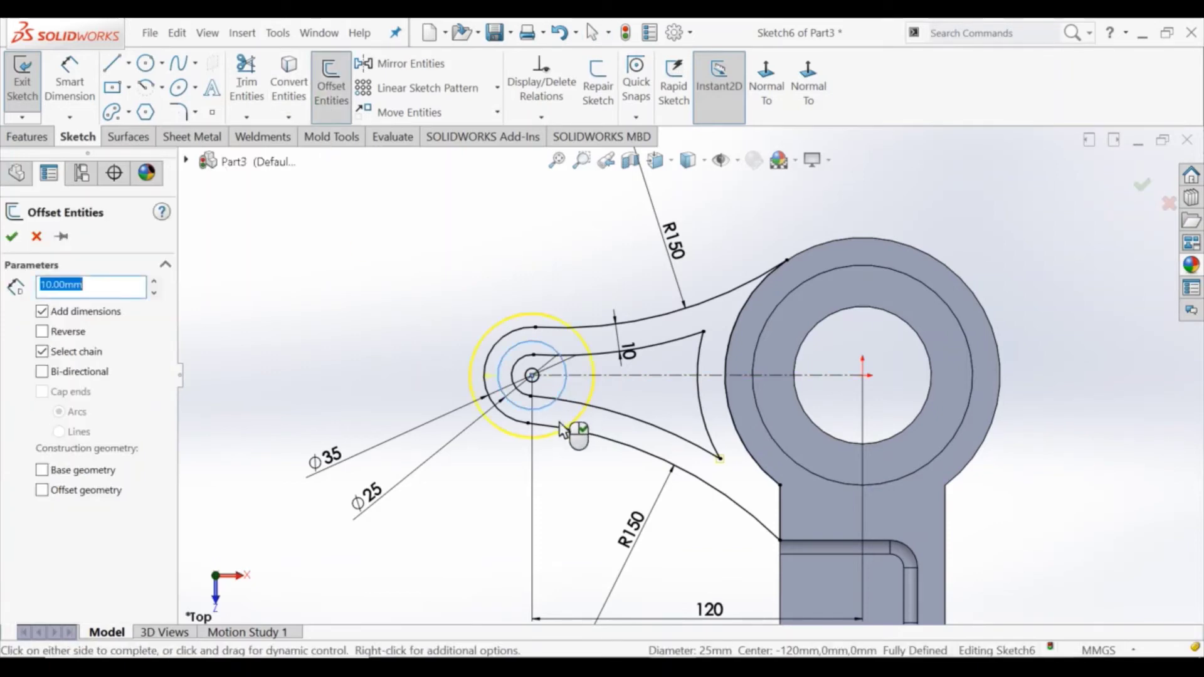
click(12, 238)
Step: Trim the leftover outer-circle and inner pocket segments and delete the small centre circle
click(239, 101)
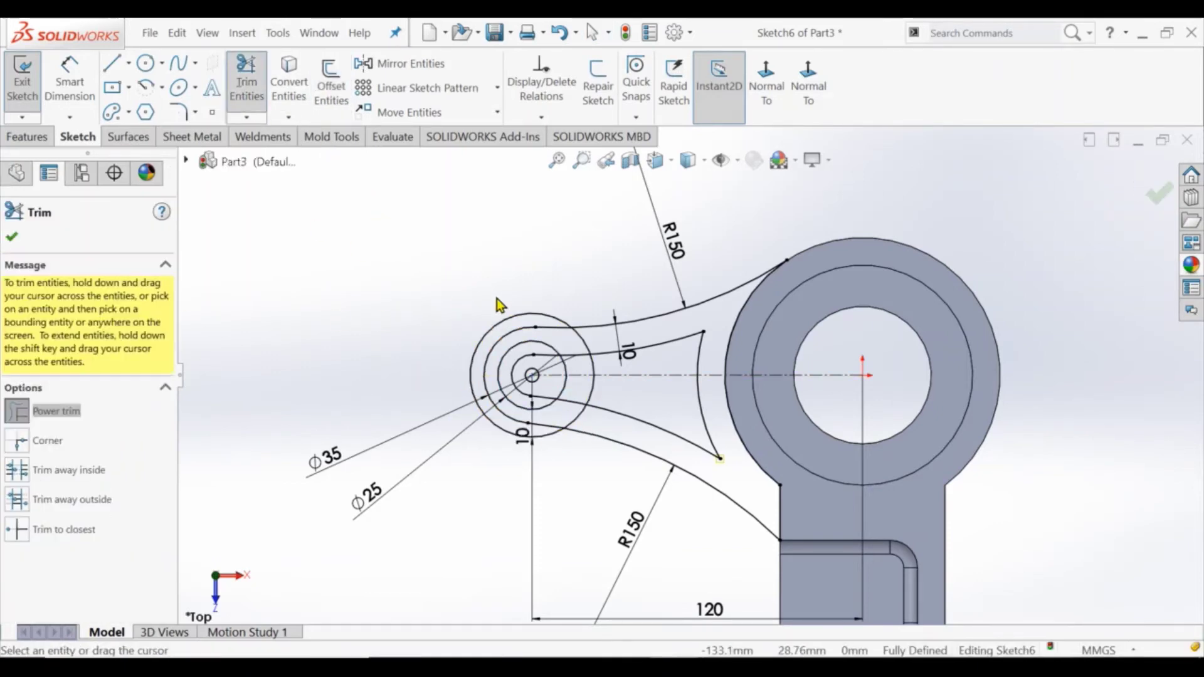
drag(497, 299, 508, 329)
scroll(559, 419, down, 2)
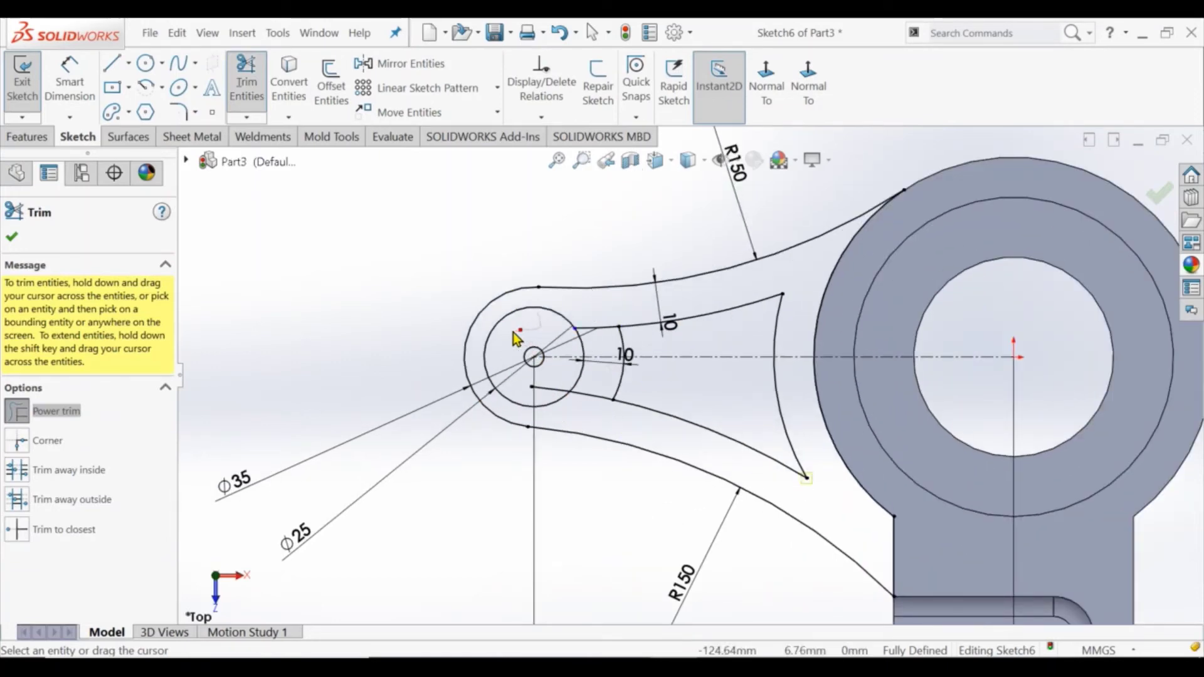
key(Escape)
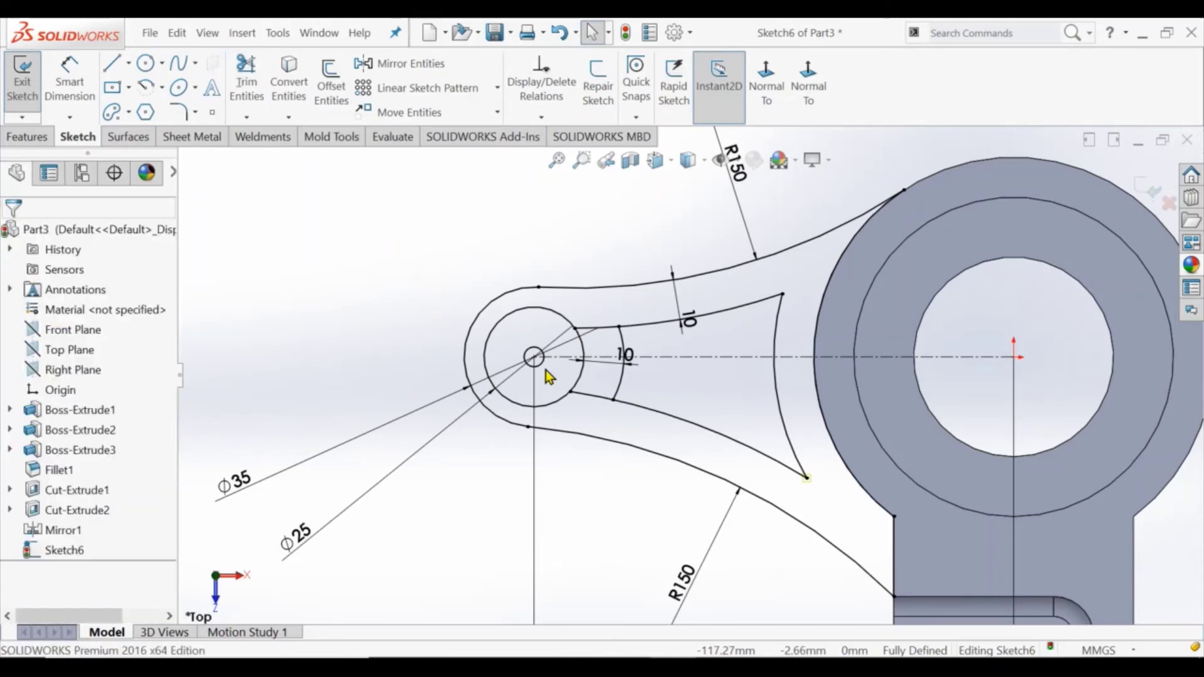
click(541, 364)
key(Delete)
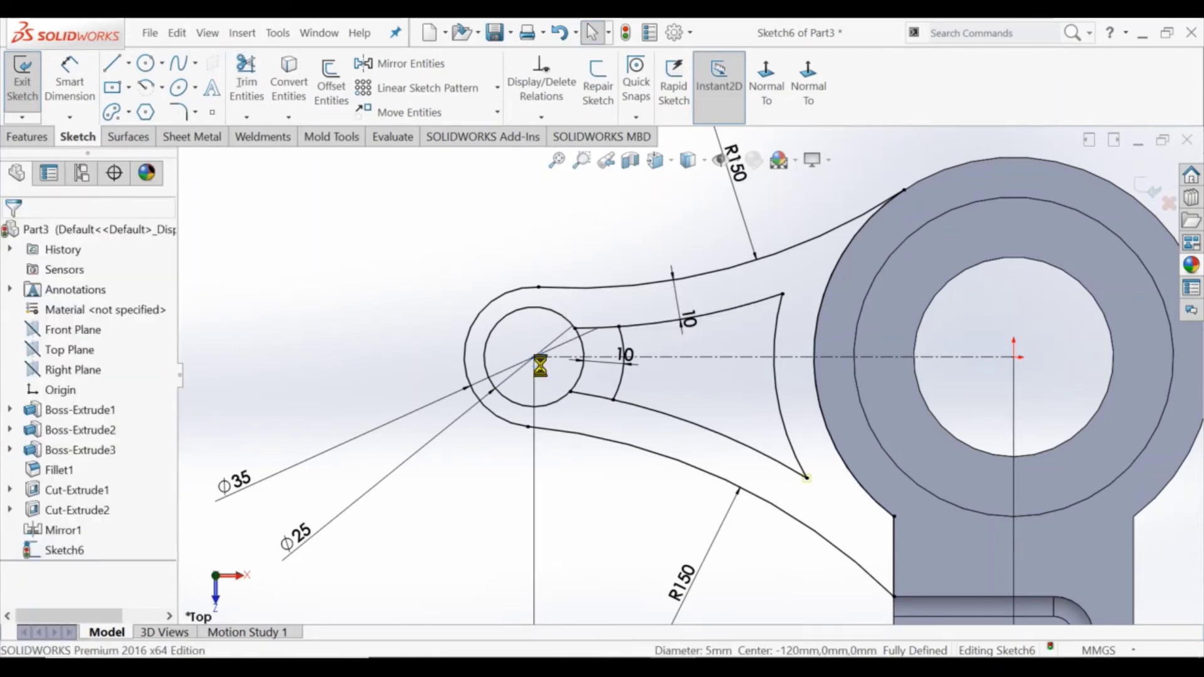
click(247, 82)
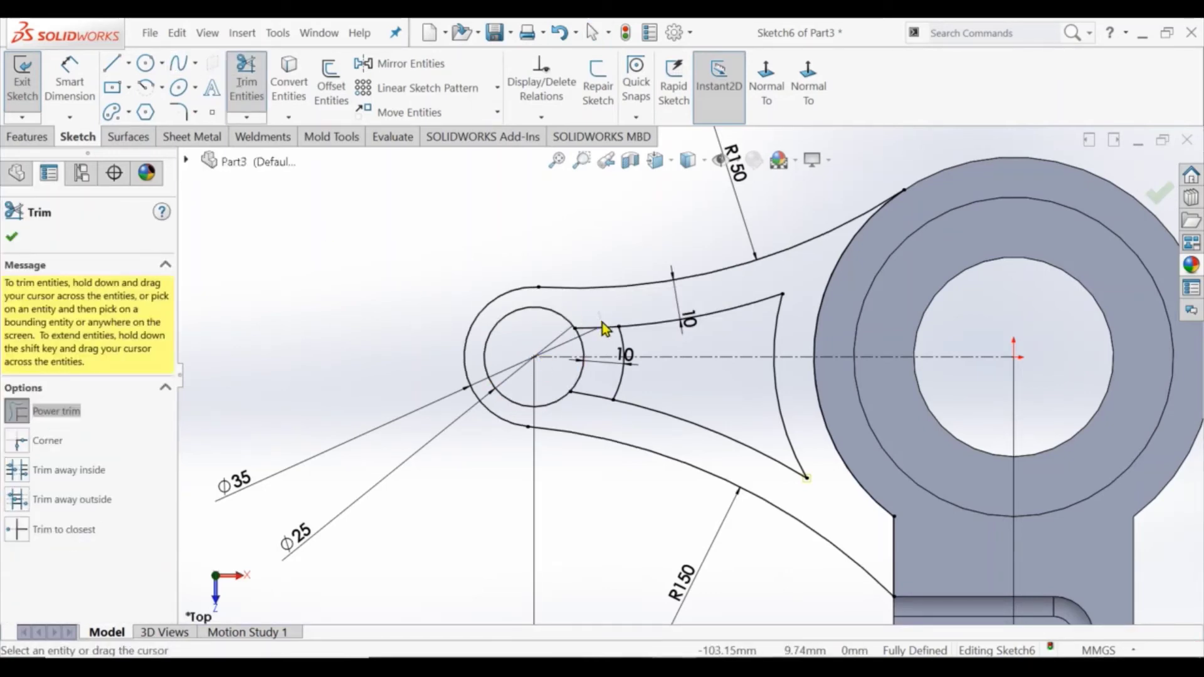
mouse_move(607, 340)
mouse_down()
mouse_move(605, 351)
mouse_move(602, 271)
mouse_up()
key(Escape)
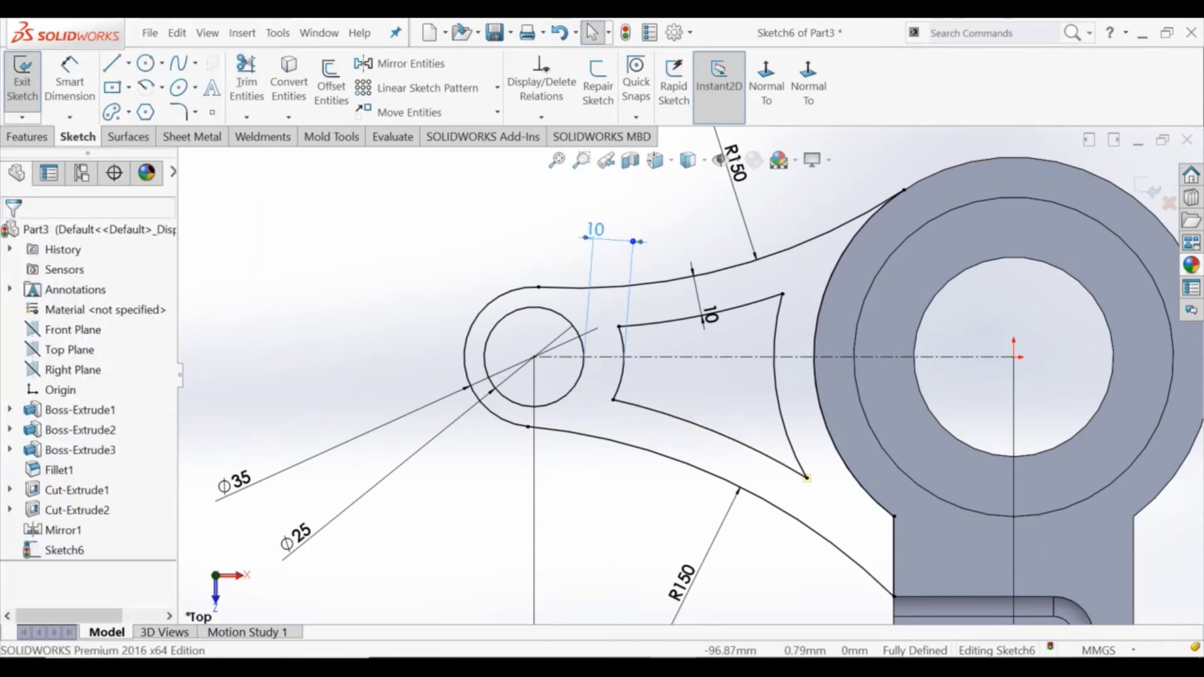
Step: Round the pocket's upper-left, lower-left and upper-right corners with sketch fillets
click(185, 114)
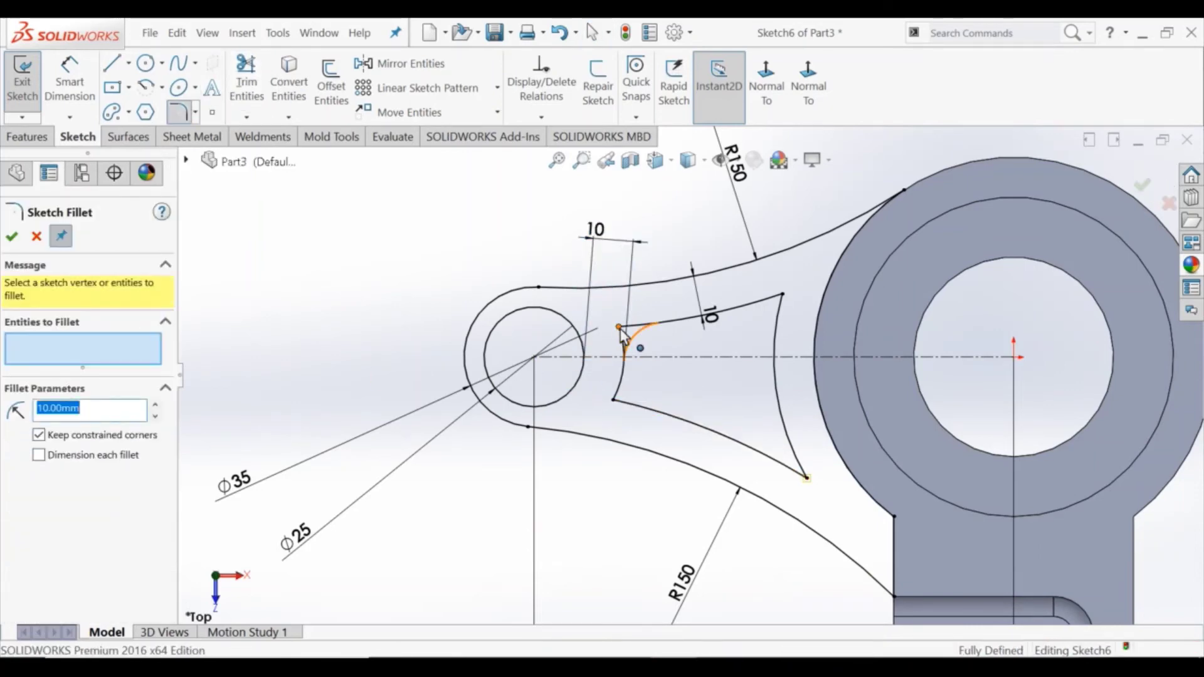
click(619, 327)
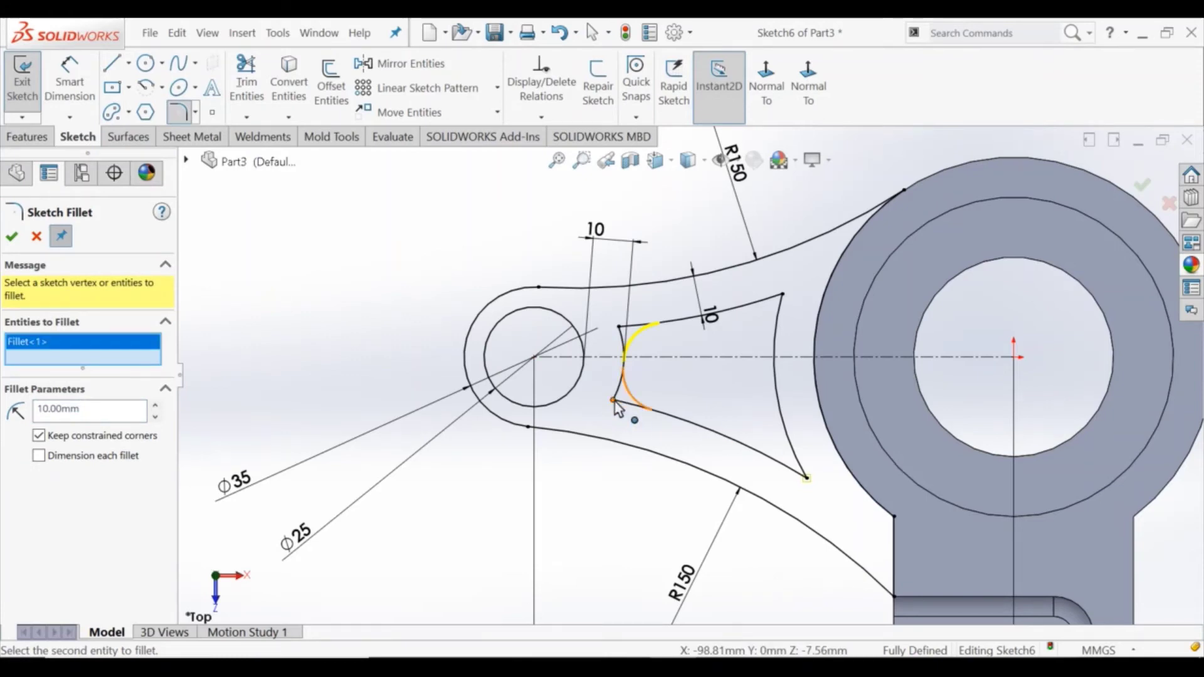
click(614, 401)
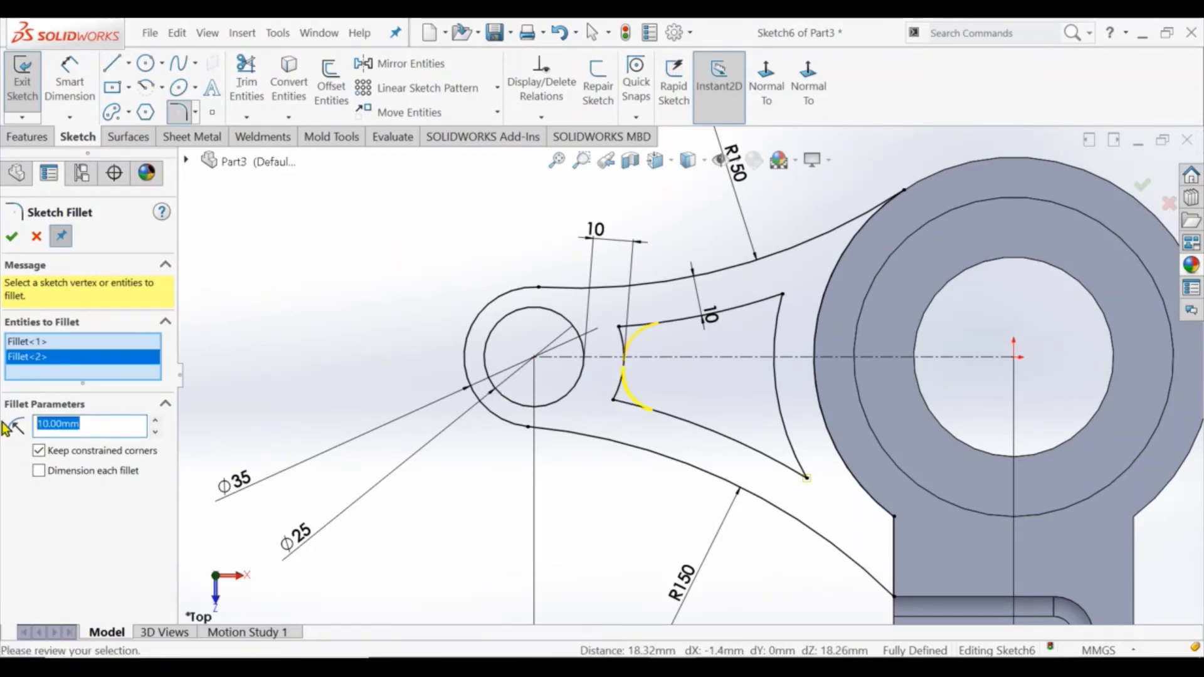
click(783, 294)
click(11, 236)
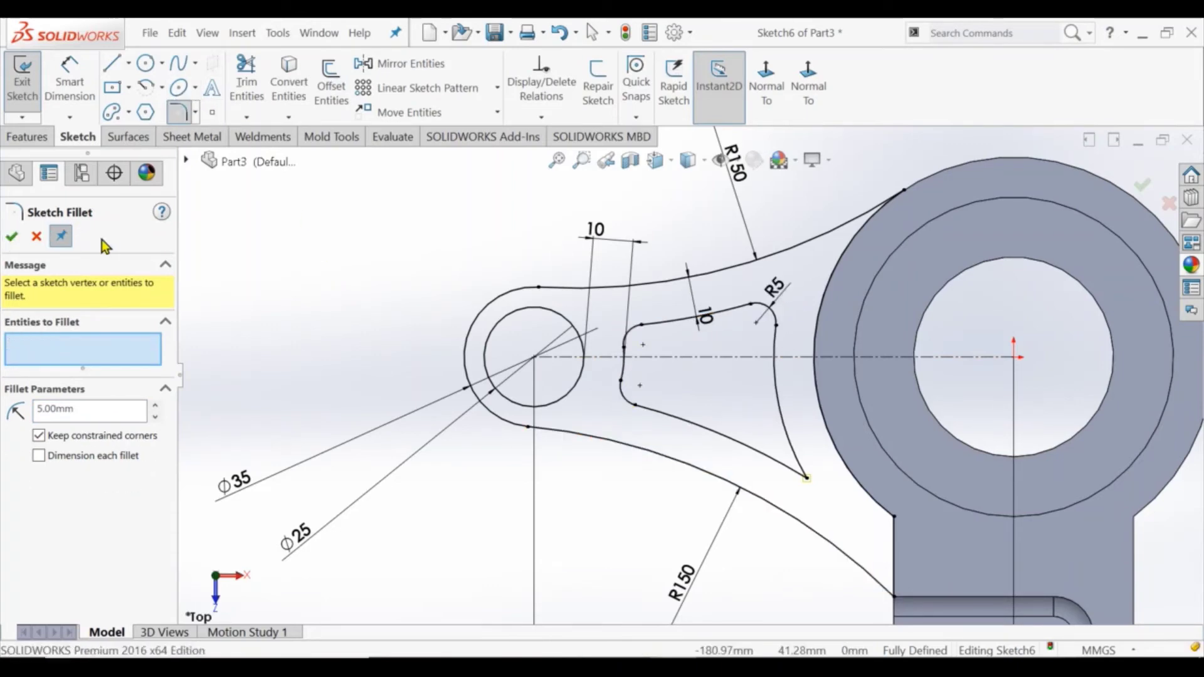
click(42, 237)
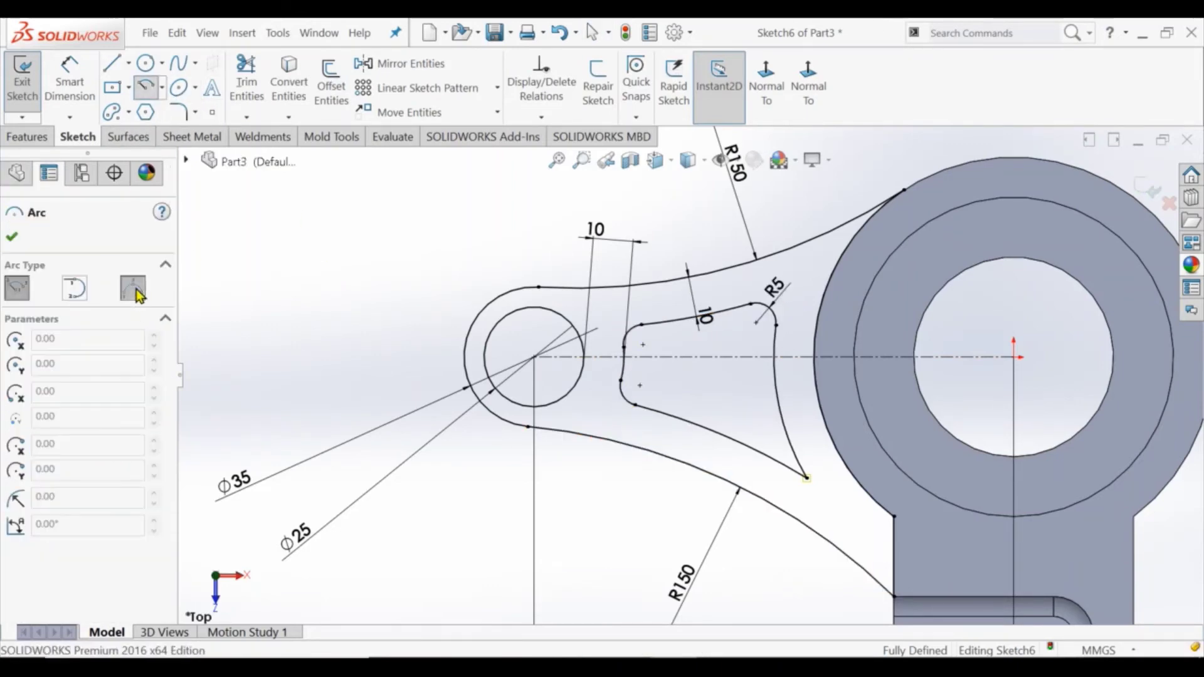
Step: Draw a three-point arc across the pocket's sharp lower-right corner
click(776, 325)
click(807, 478)
scroll(803, 489, down, 3)
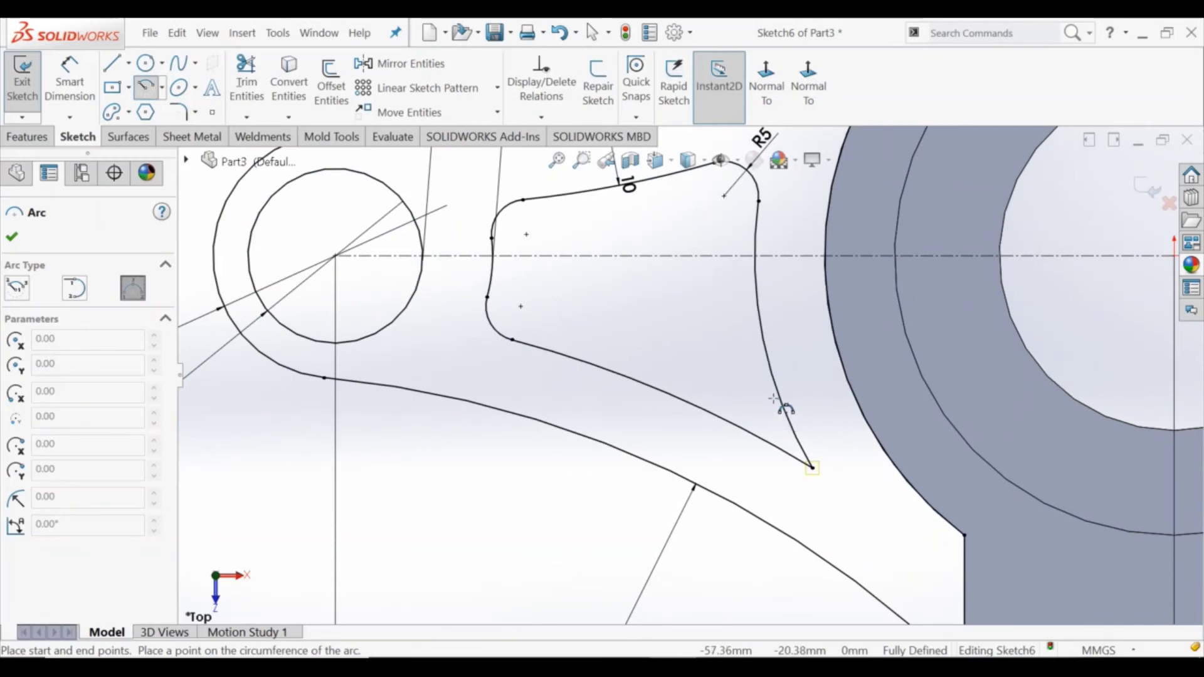
click(769, 437)
key(Escape)
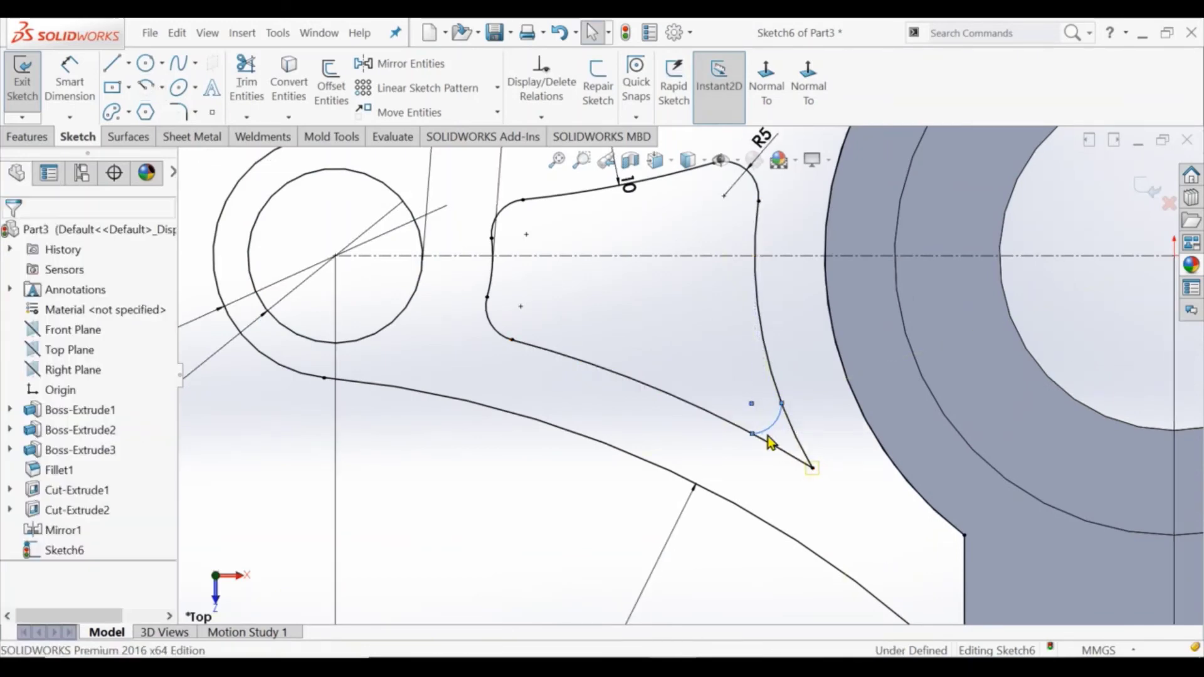
Step: Make the new corner arc equal in radius to the existing fillet arcs
click(493, 337)
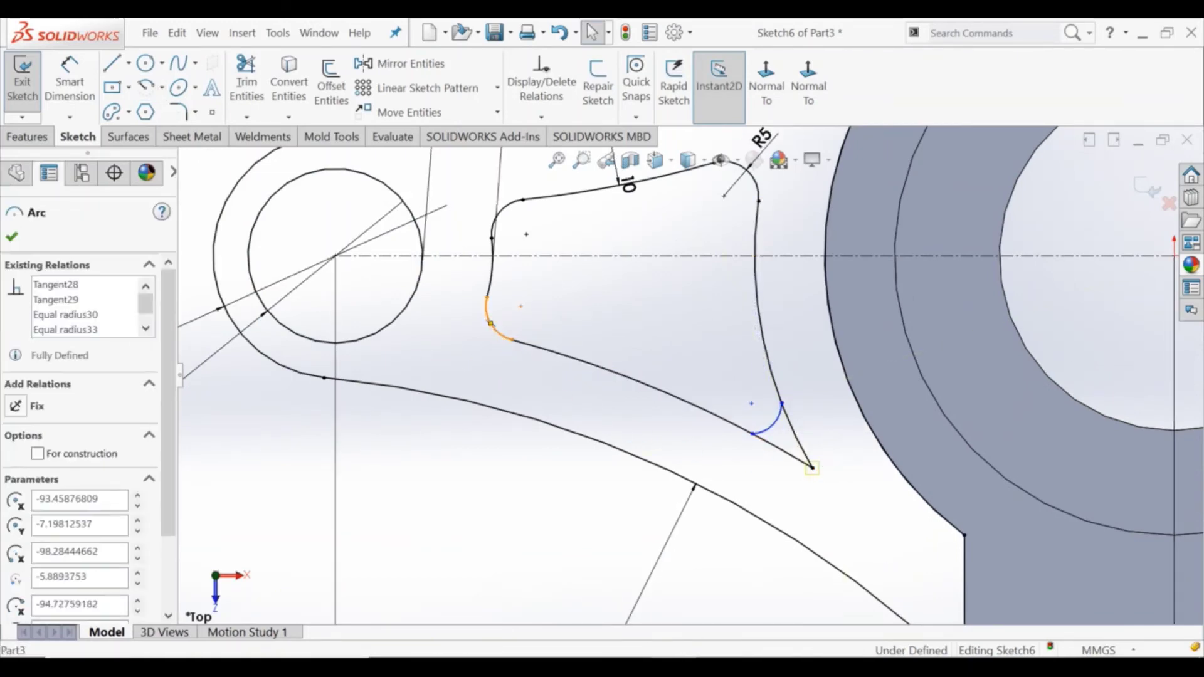
ctrl+click(778, 419)
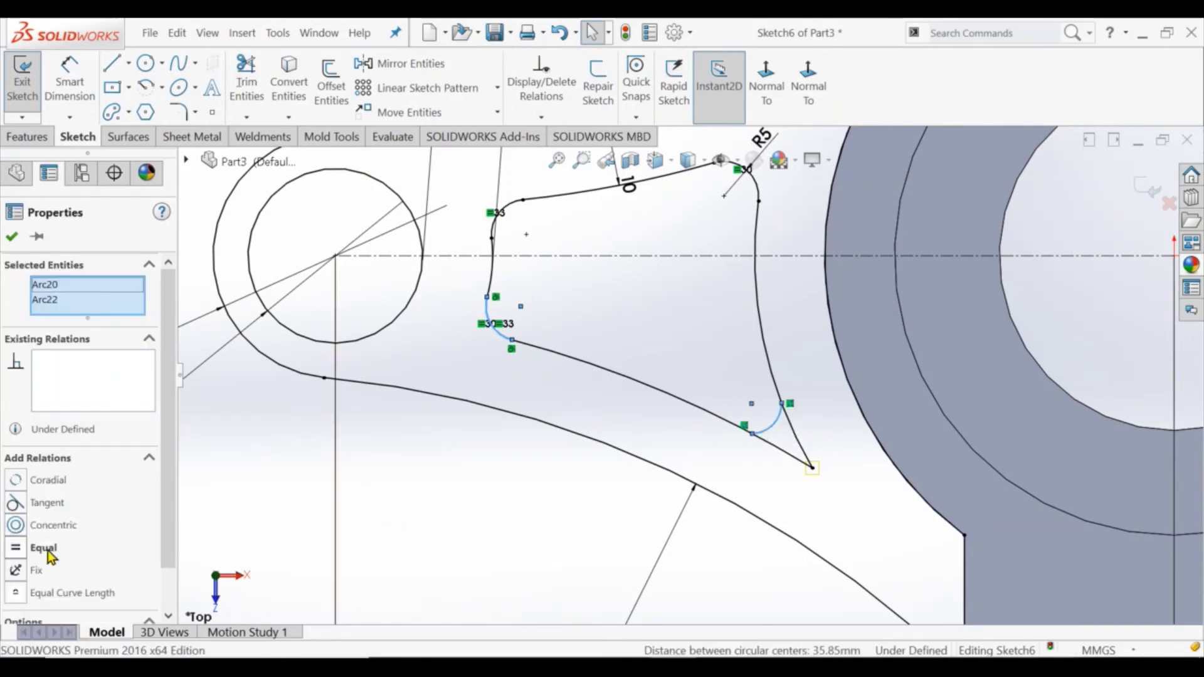
click(44, 548)
key(Escape)
click(768, 425)
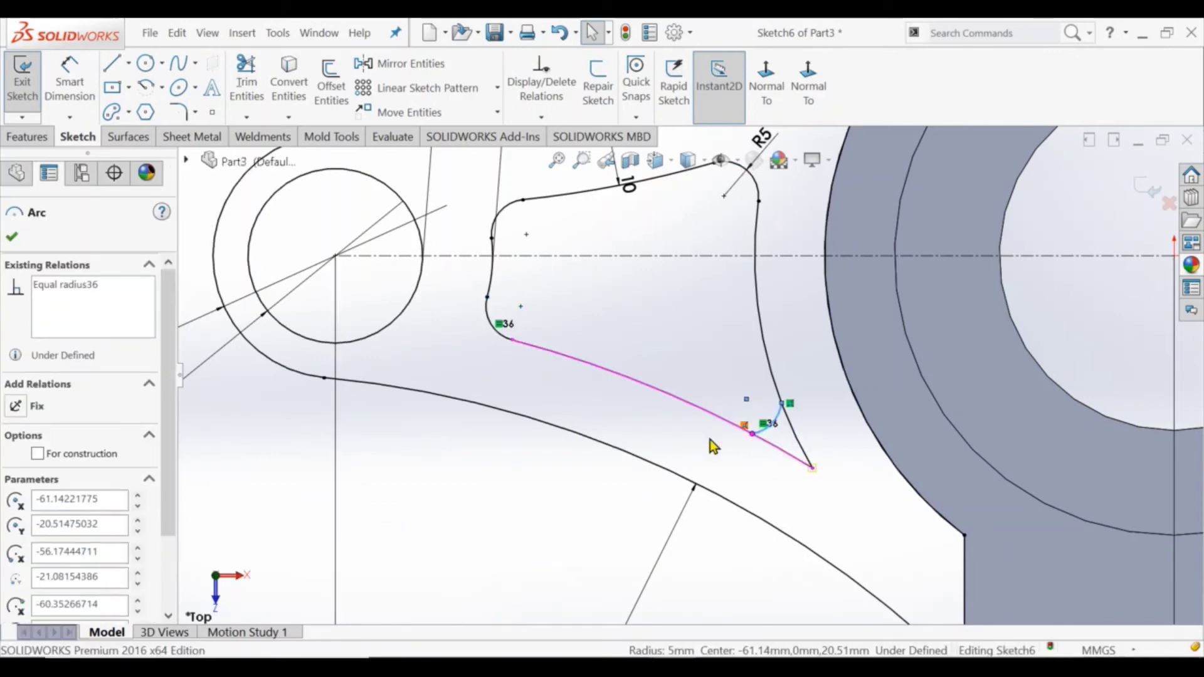
key(Escape)
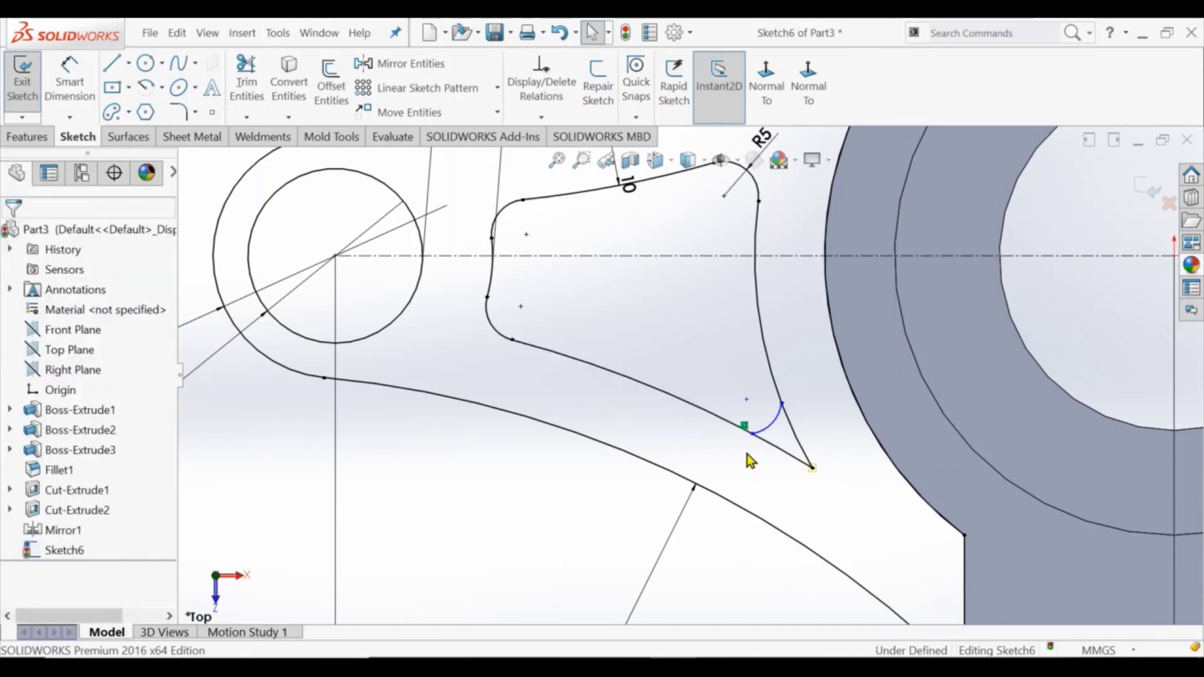
Step: Make the corner arc tangent to both the lower and right pocket edges
click(771, 437)
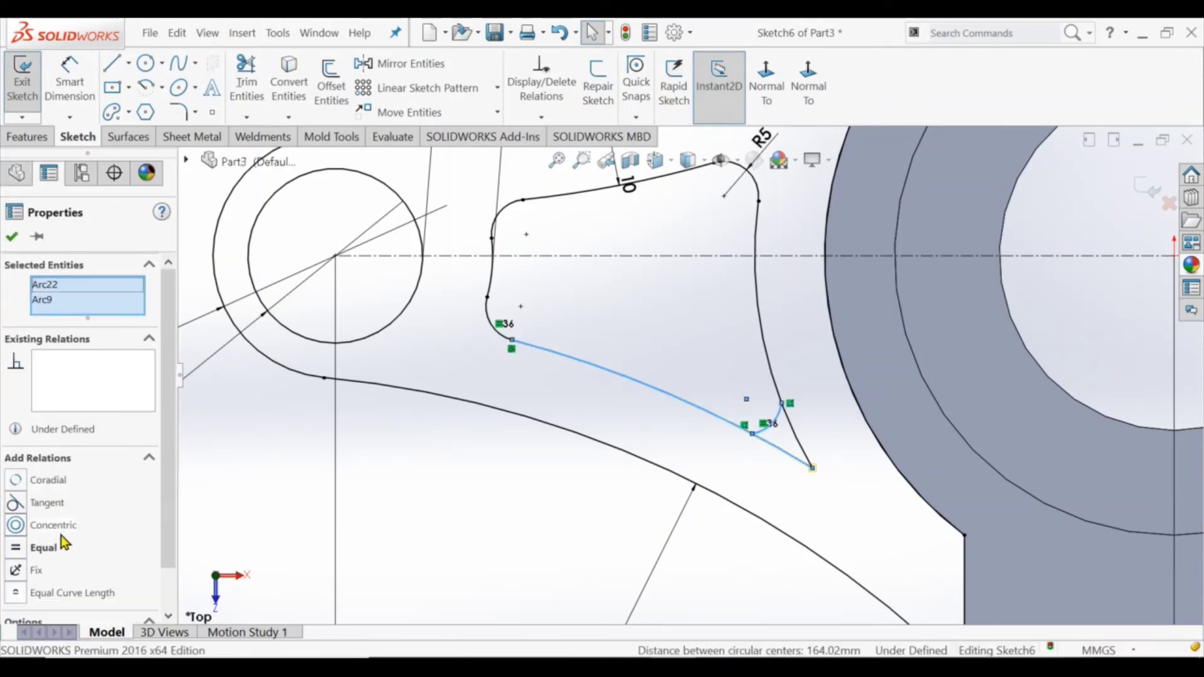
click(47, 505)
key(Escape)
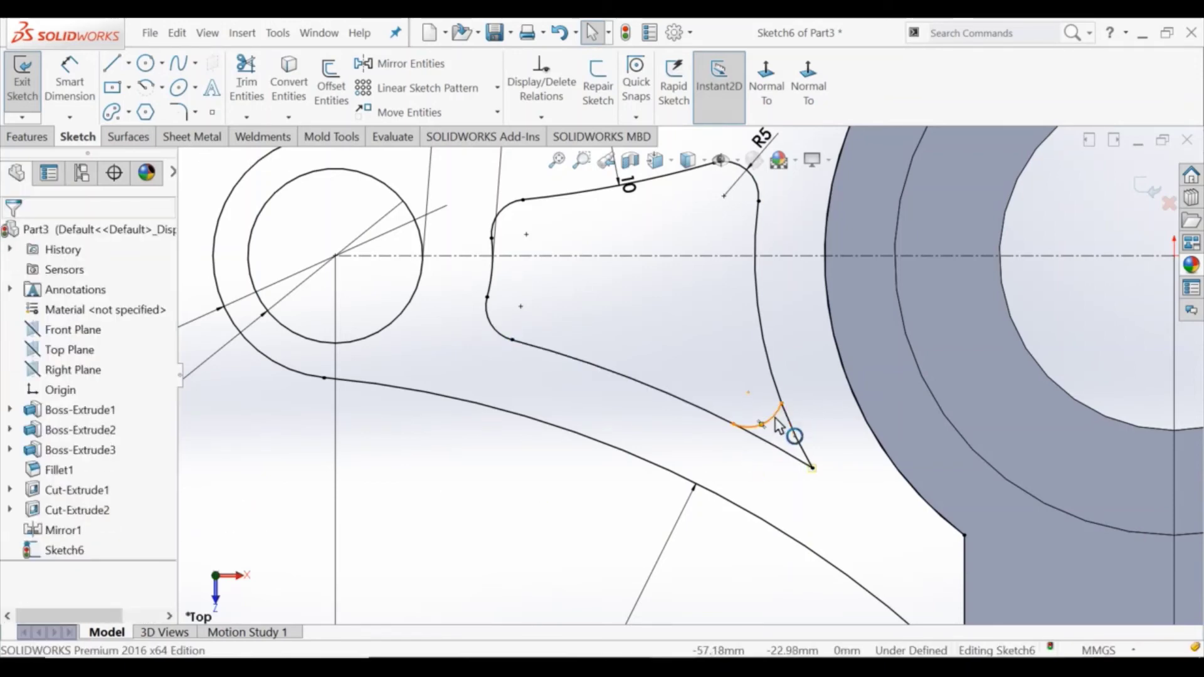
click(778, 427)
ctrl+click(778, 395)
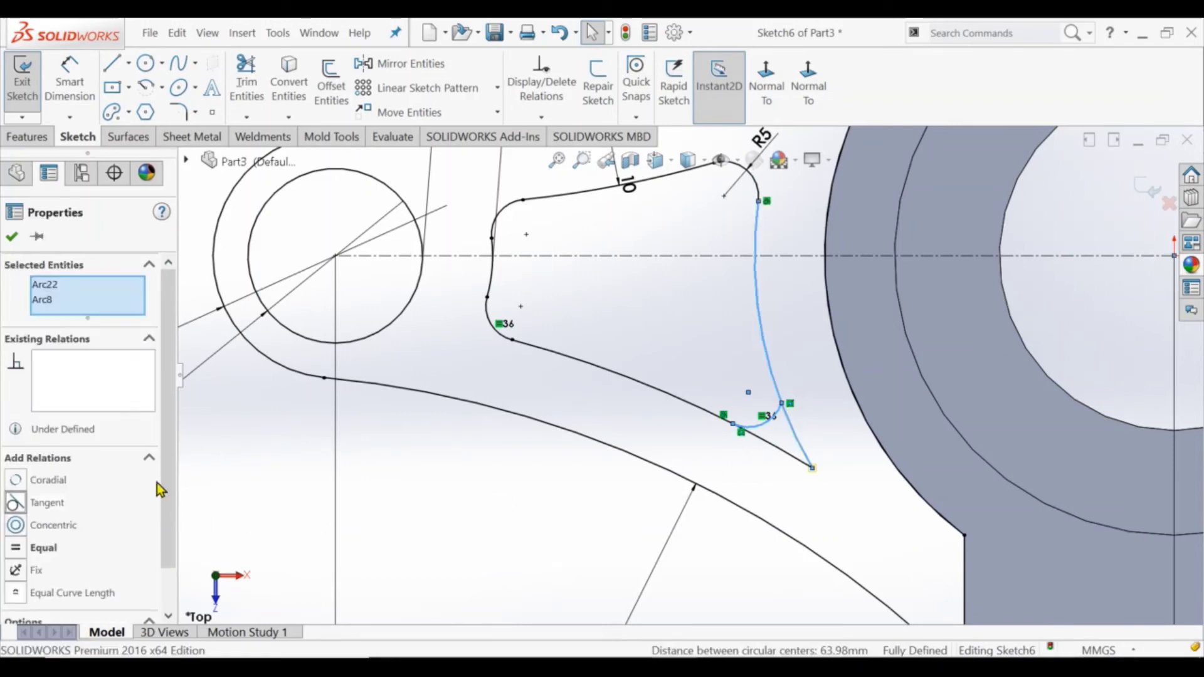
click(47, 503)
click(452, 475)
Step: Trim away the leftover sharp corner lines behind the arc
click(248, 87)
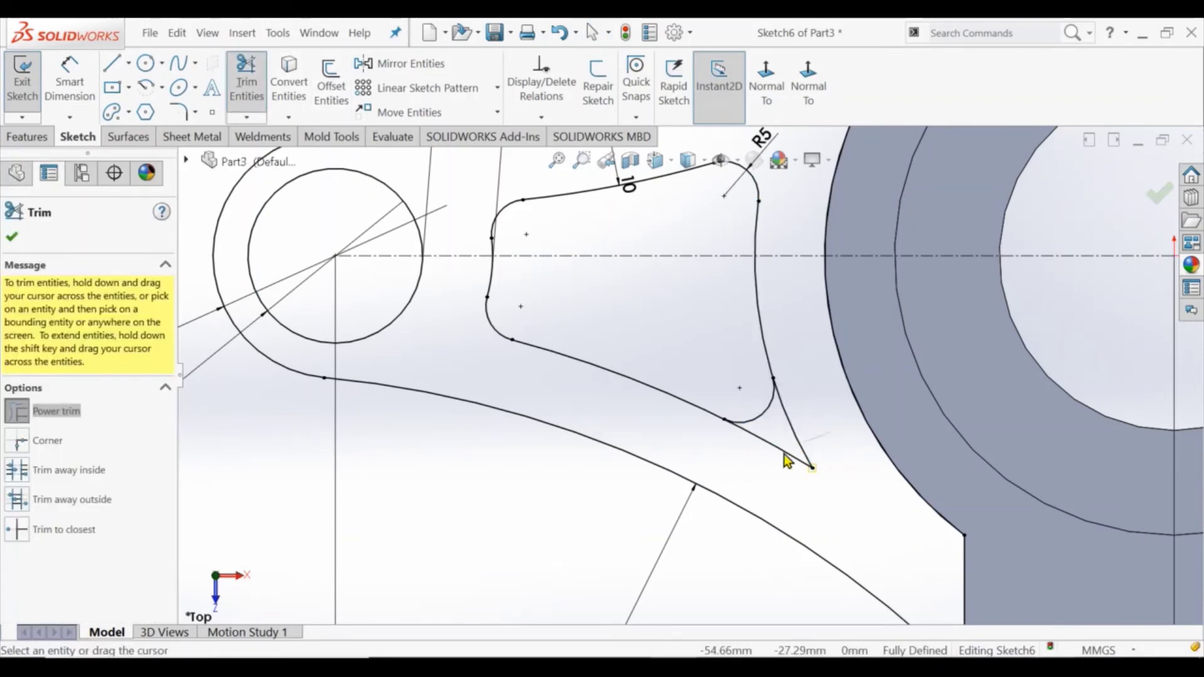
scroll(721, 397, up, 5)
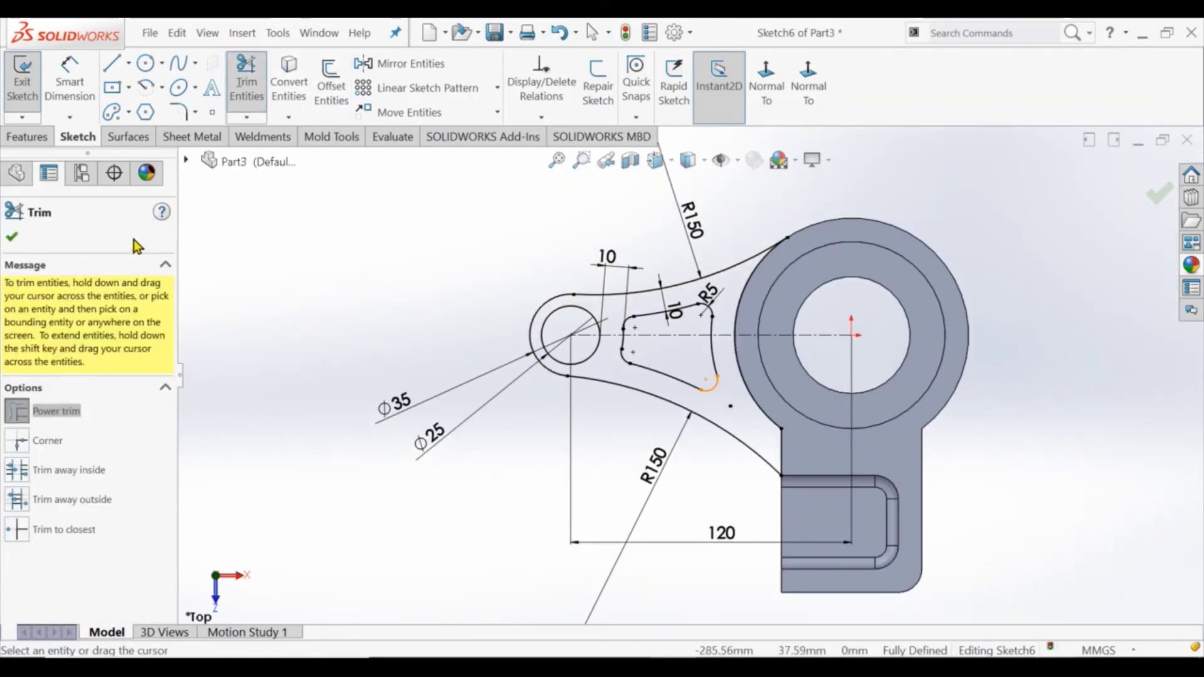
click(13, 237)
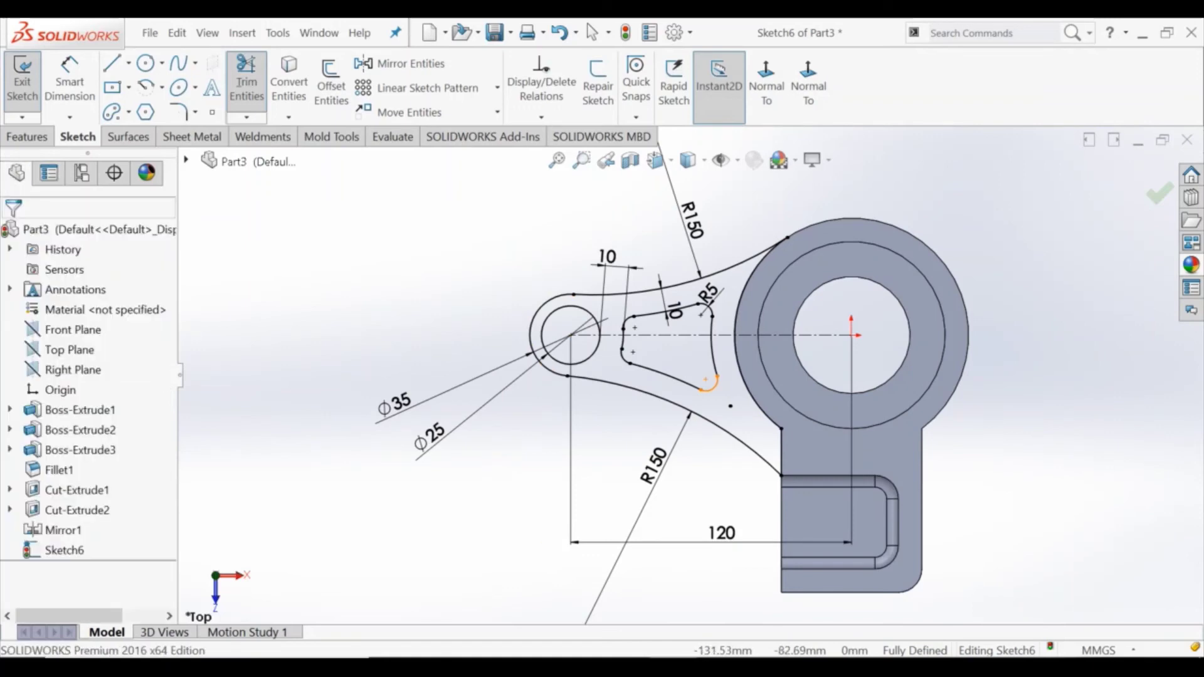
Step: Extrude the pocketed arm region 10 mm Blind, starting from a 25 mm offset
click(27, 137)
click(28, 87)
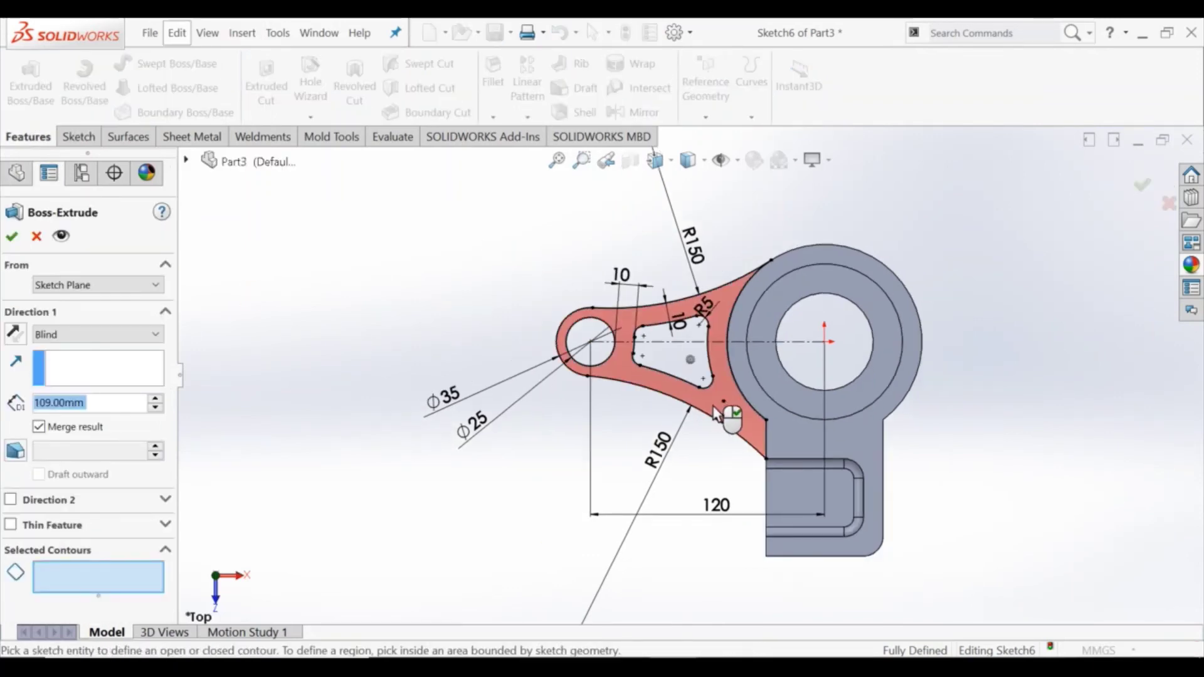
click(726, 417)
click(78, 286)
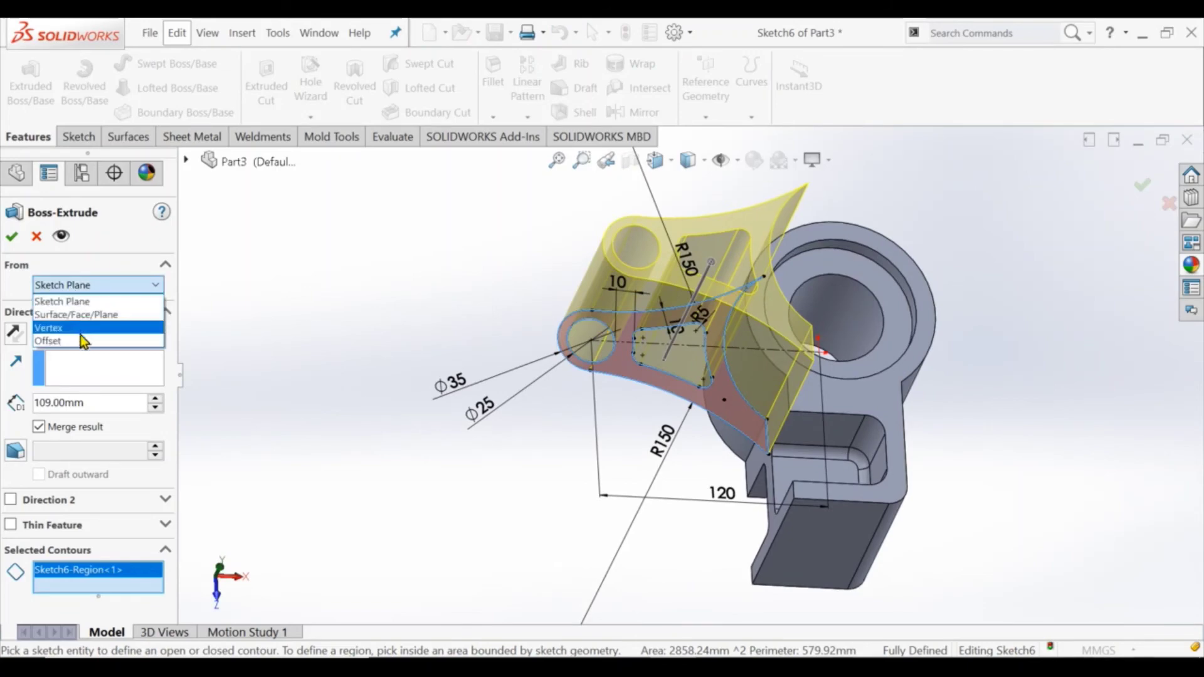
click(85, 355)
text(25)
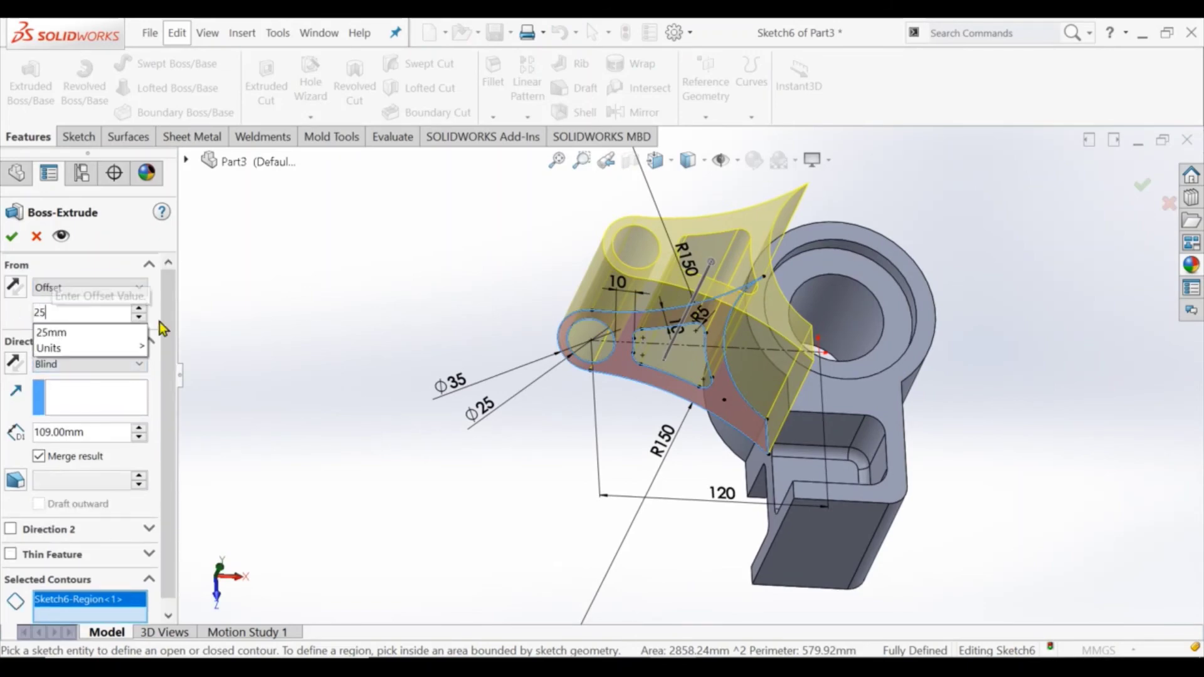
key(Return)
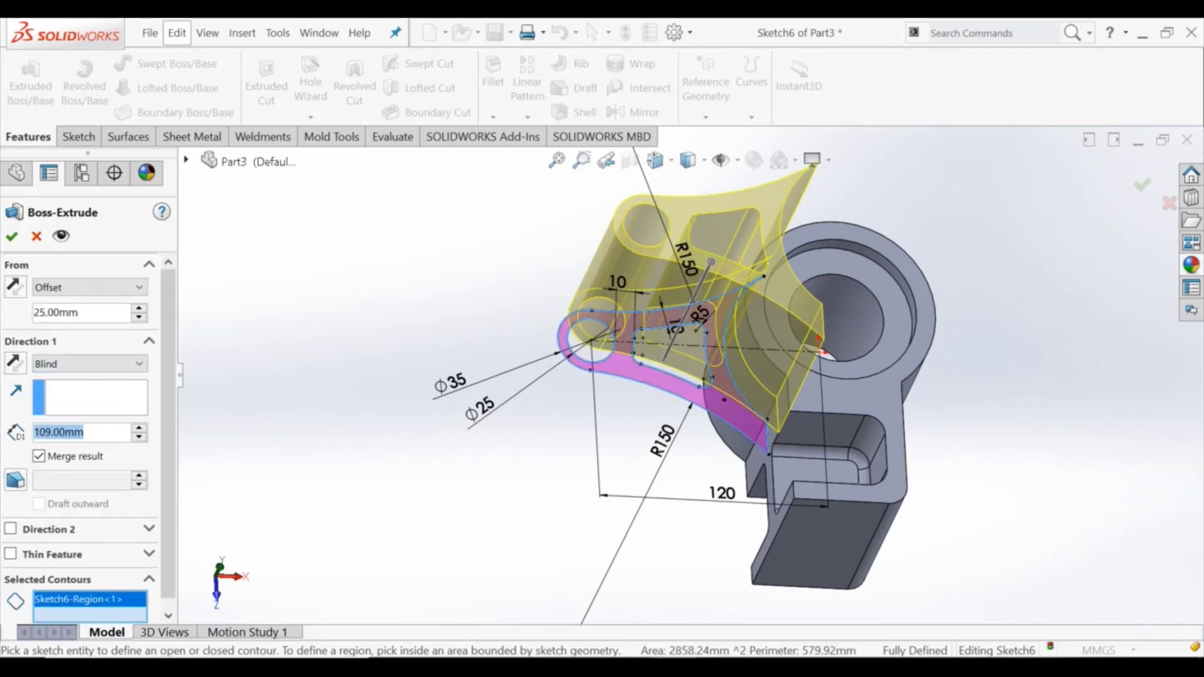
text(10)
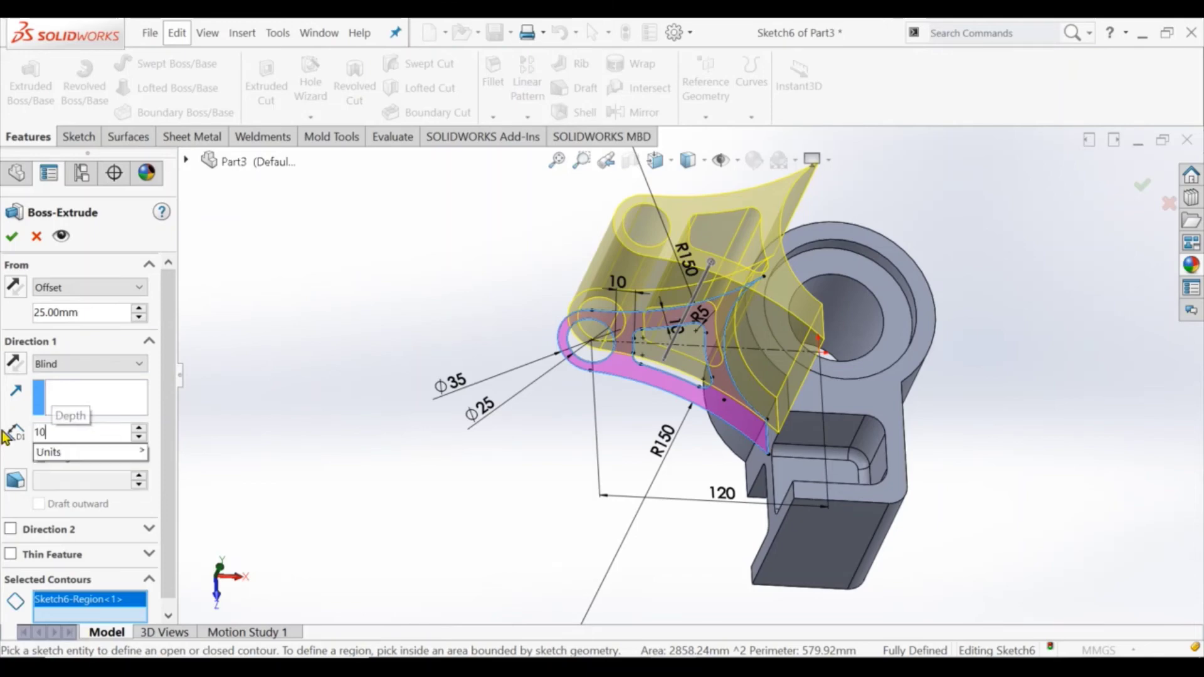
middle_drag(612, 294, 282, 326)
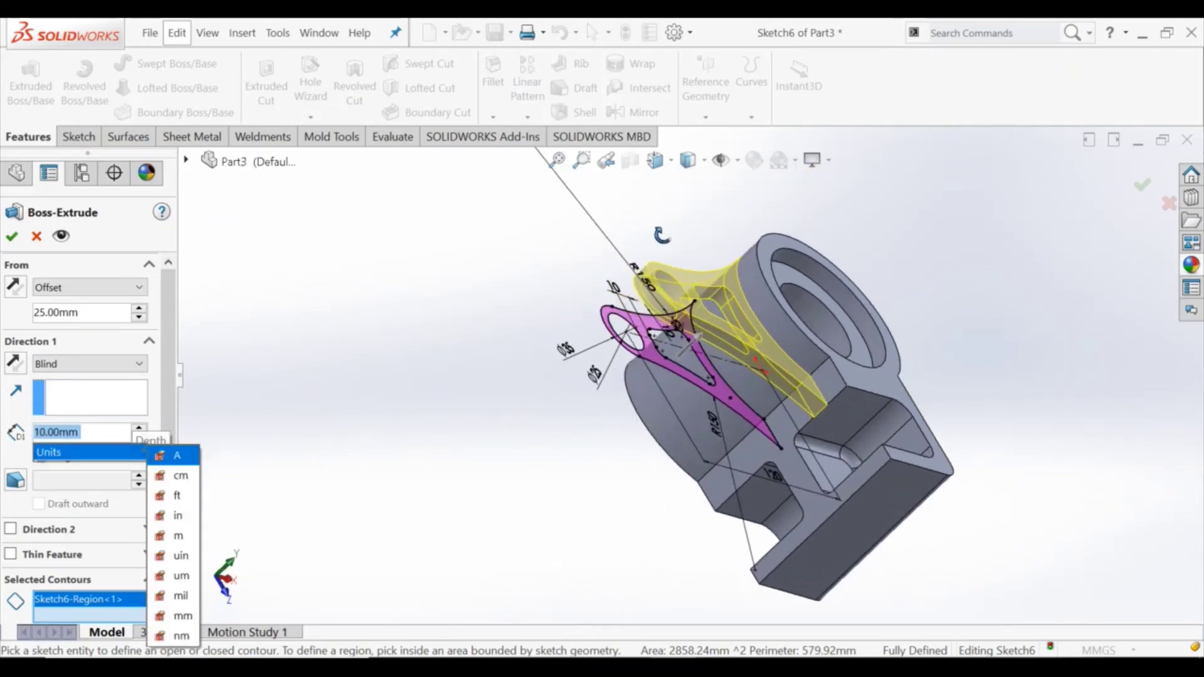
click(11, 237)
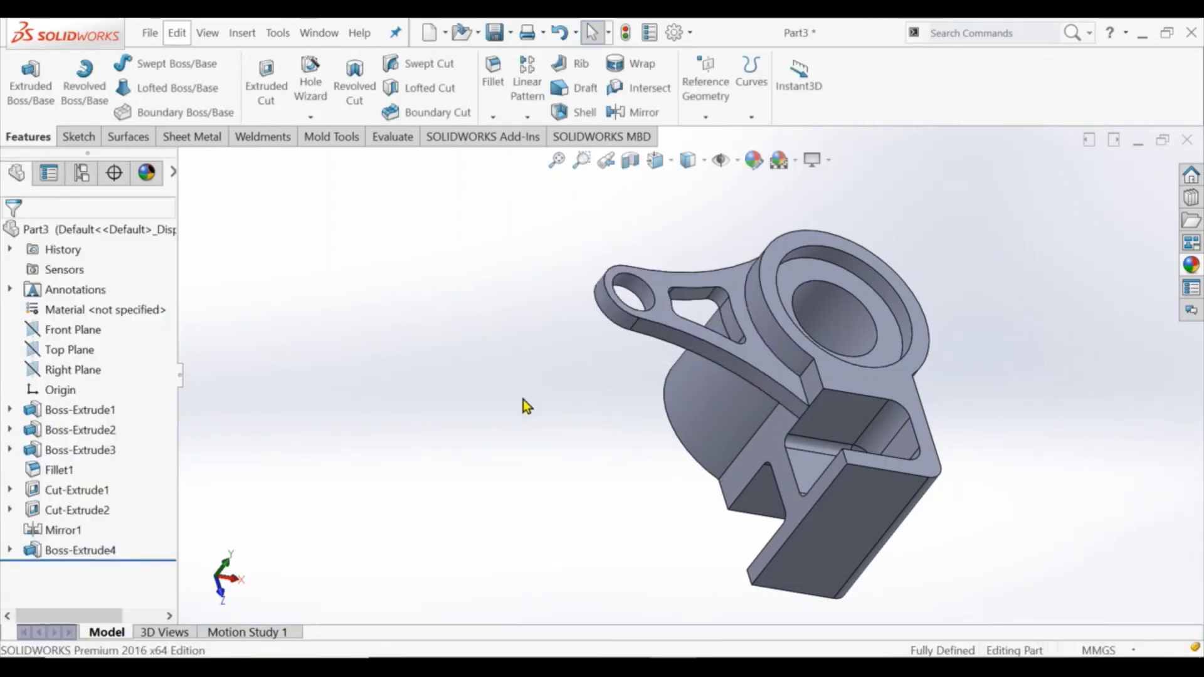
Step: Mirror the arm extrusion about the Top Plane and start Sketch7 on the upper arm's top face
middle_drag(480, 367, 443, 356)
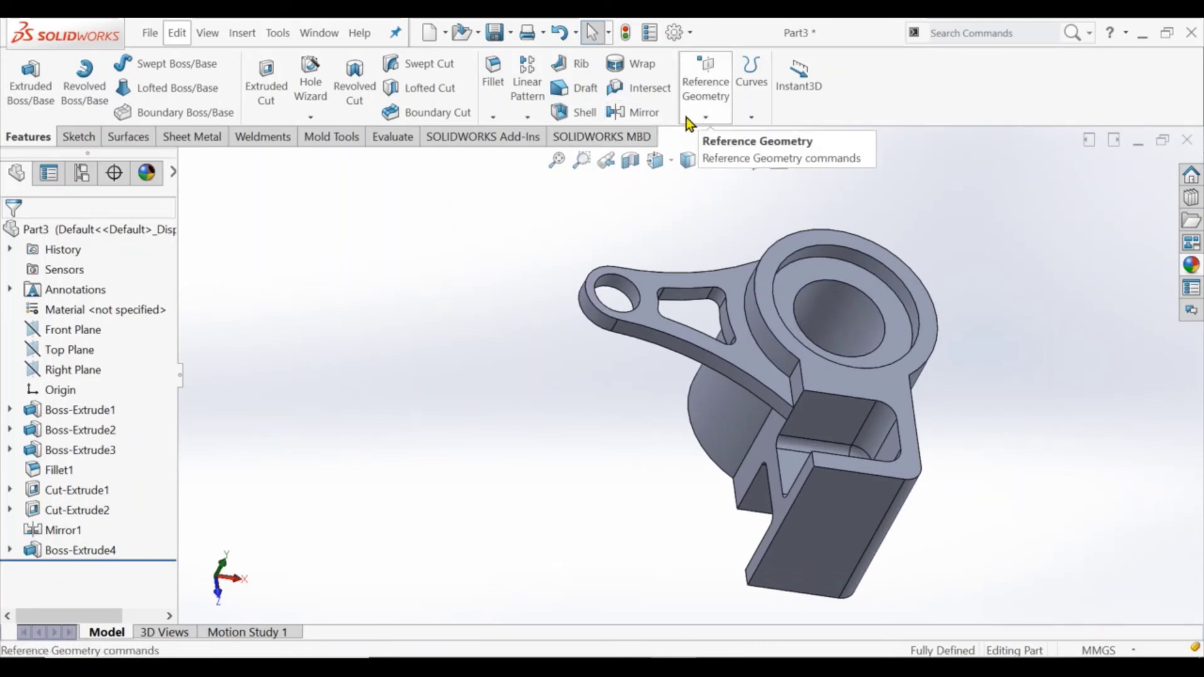
click(86, 349)
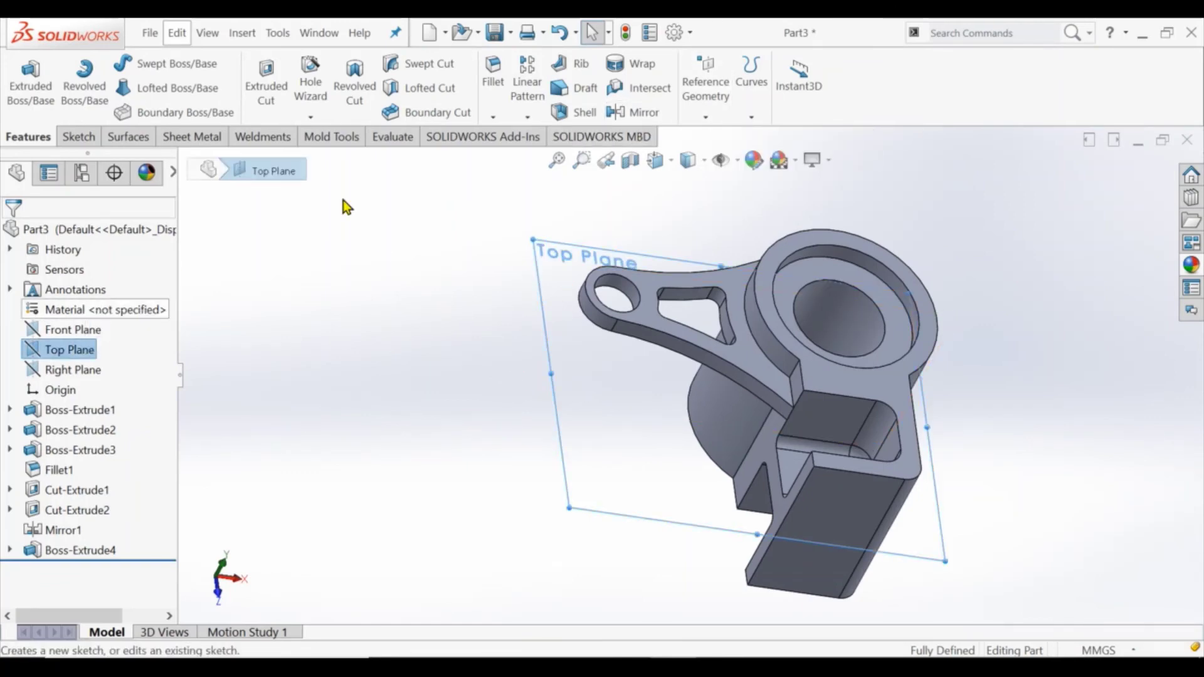
click(616, 113)
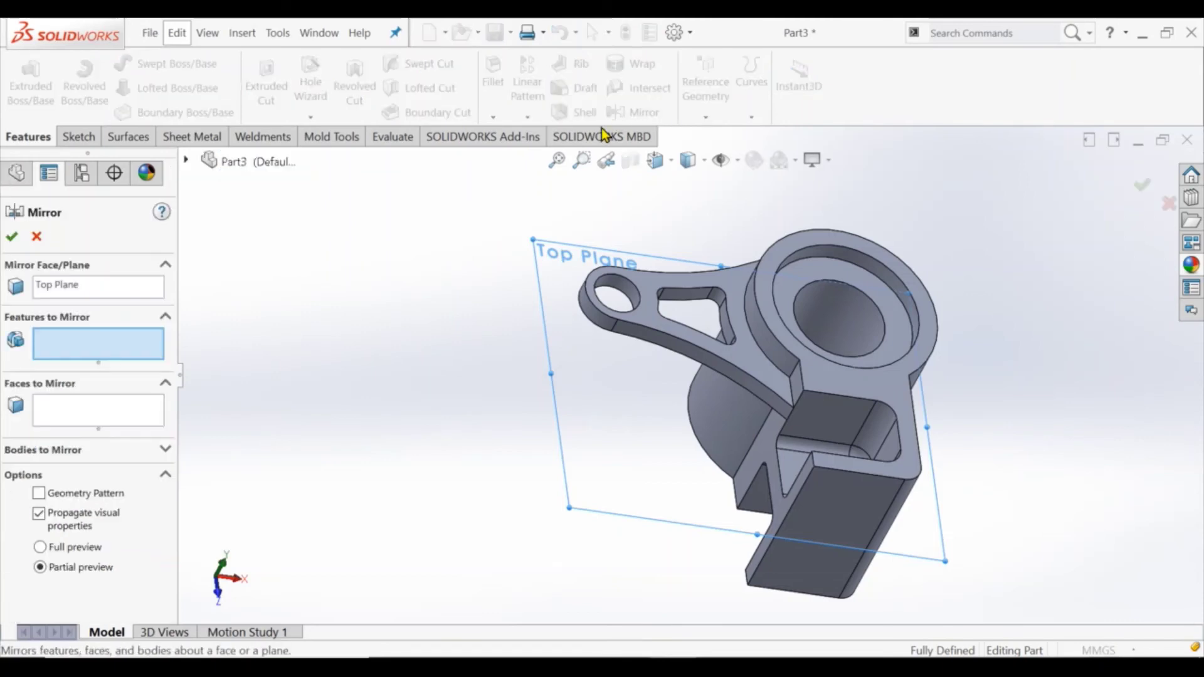
click(187, 161)
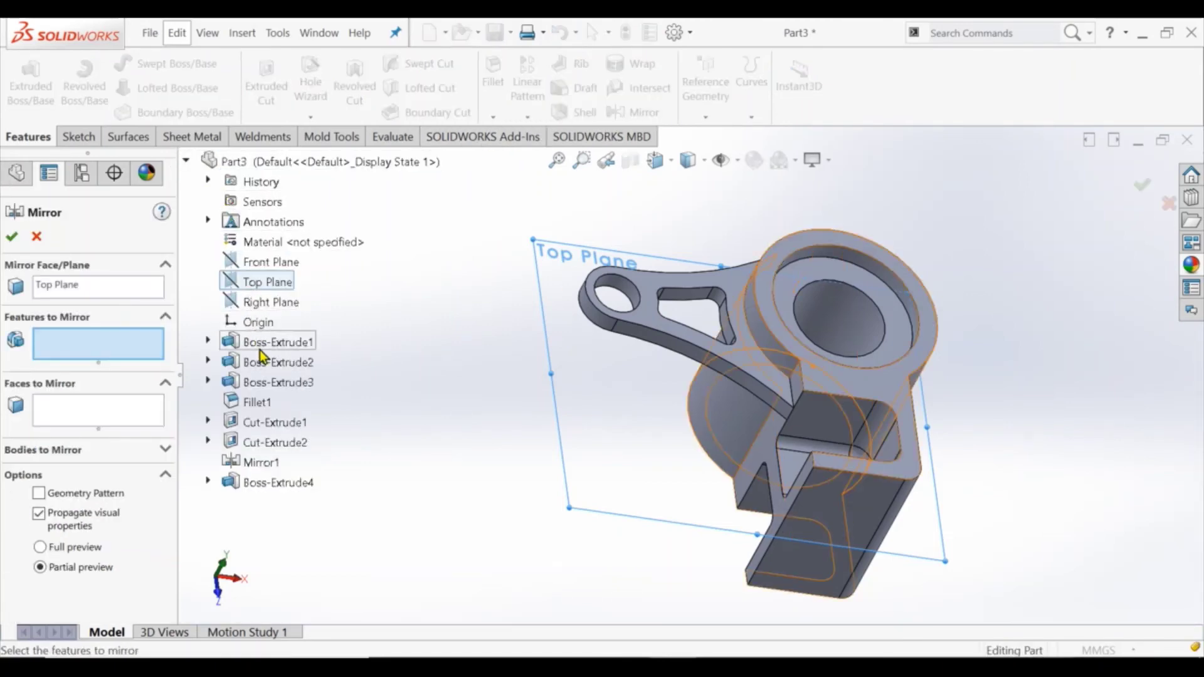
click(262, 483)
key(Return)
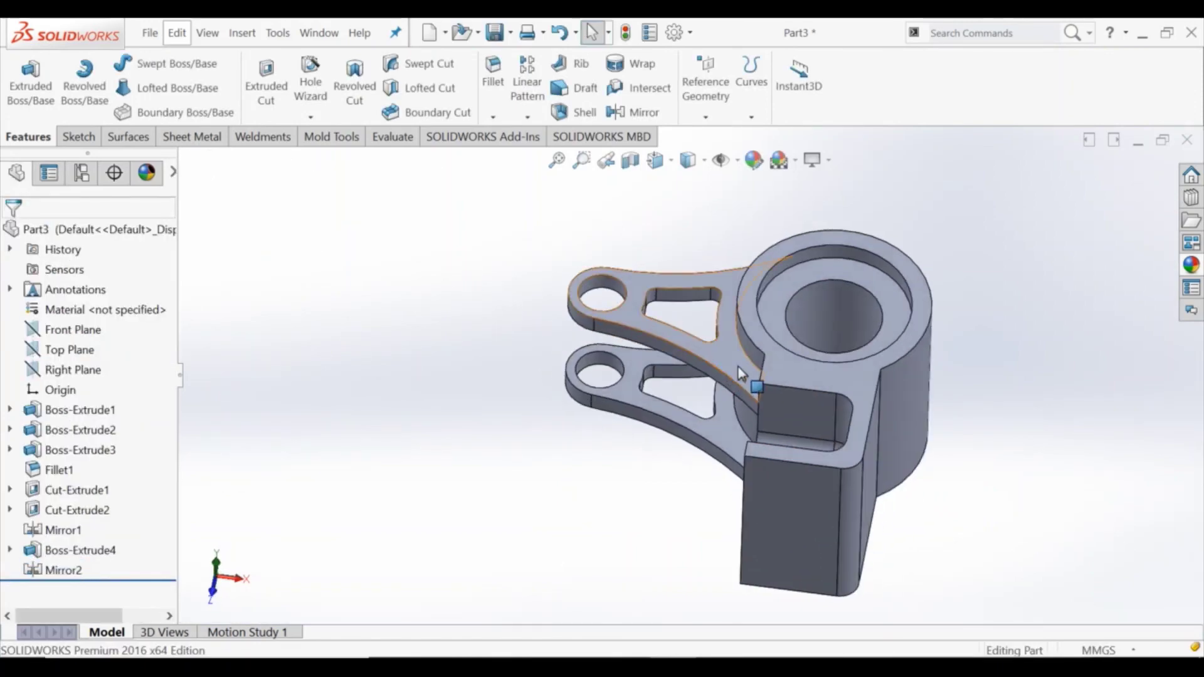
click(722, 326)
click(791, 326)
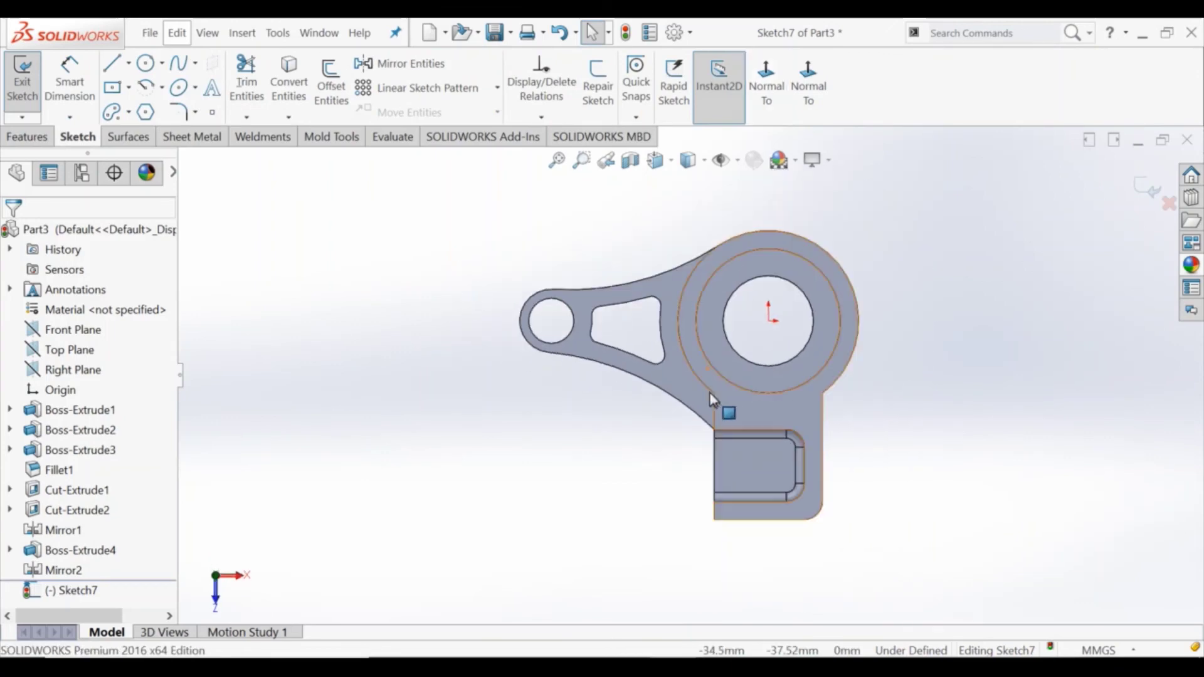
Step: Convert the arm edge, boss arc and arm's lower curve into Sketch7
click(288, 82)
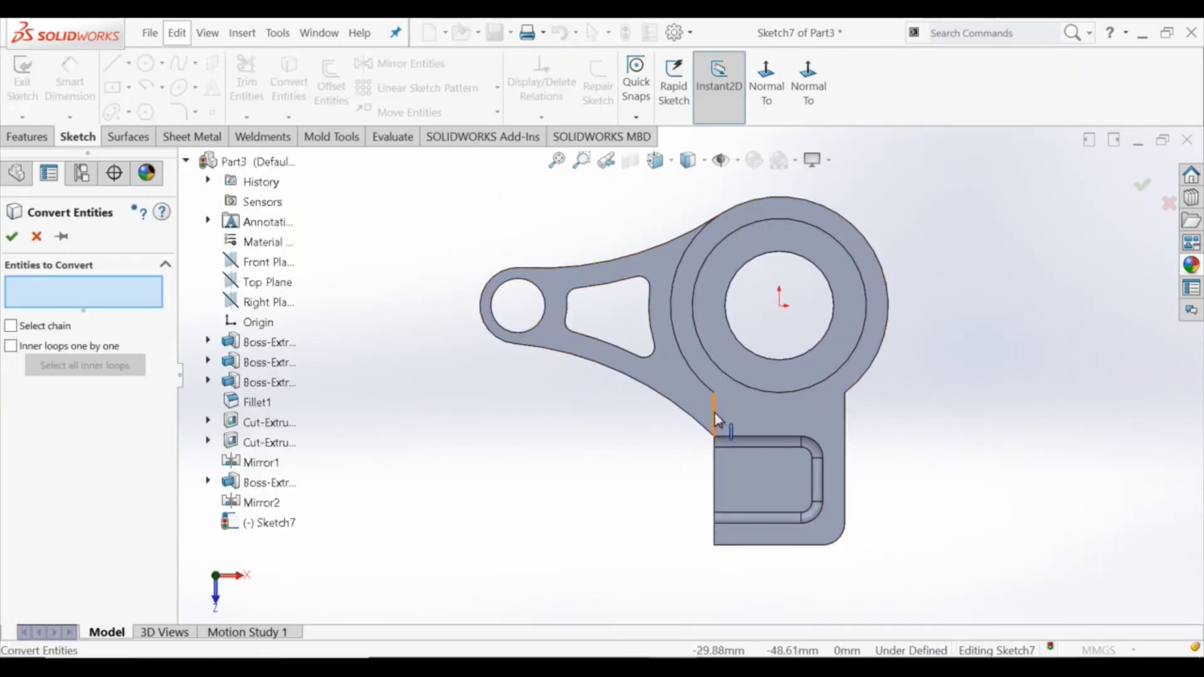
click(716, 410)
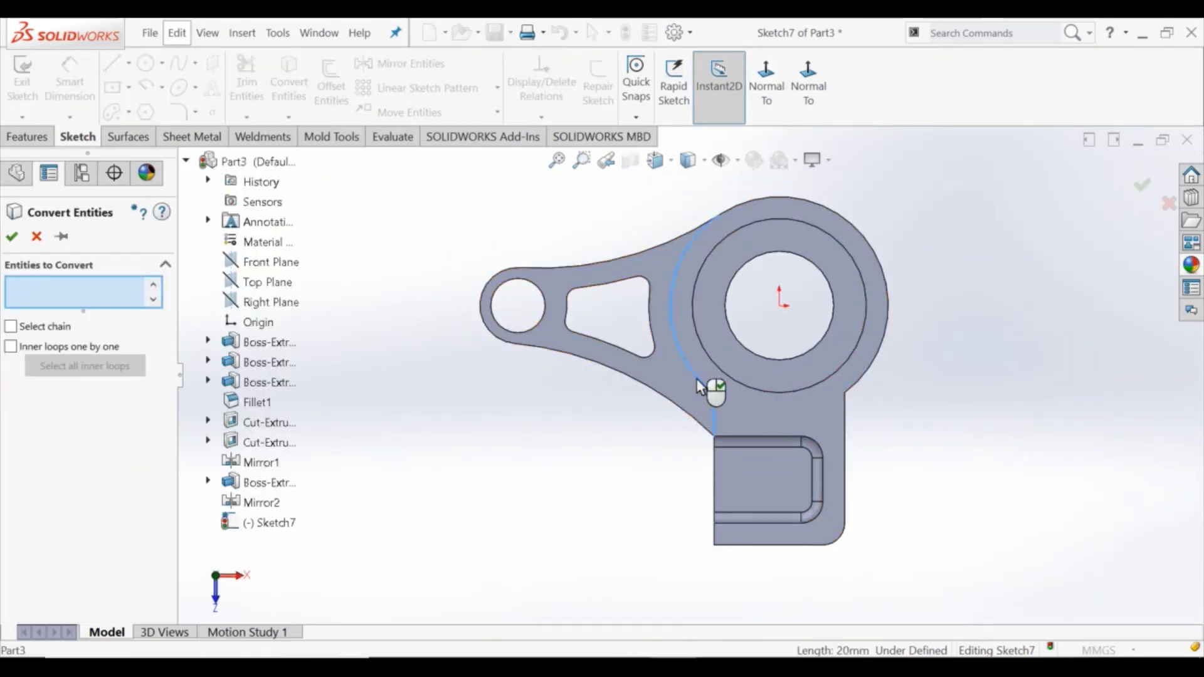
click(696, 378)
click(693, 415)
click(11, 236)
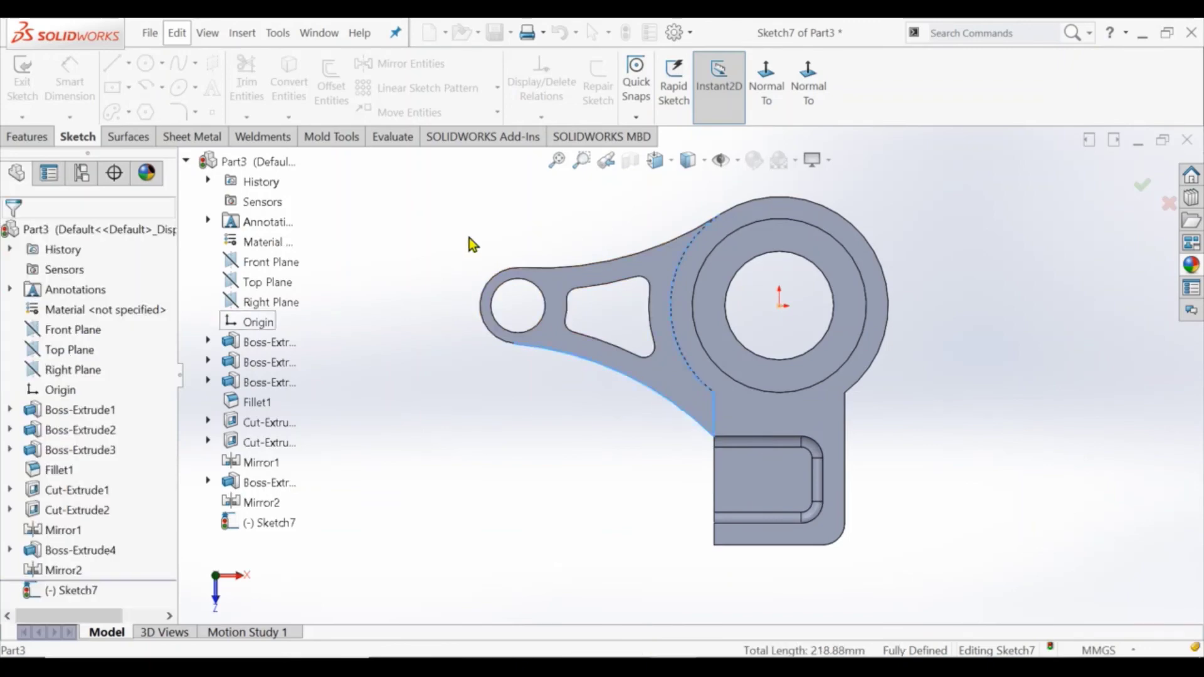
Step: Draw a vertical line from the boss arc down to the arm edge, closing the web region
click(113, 63)
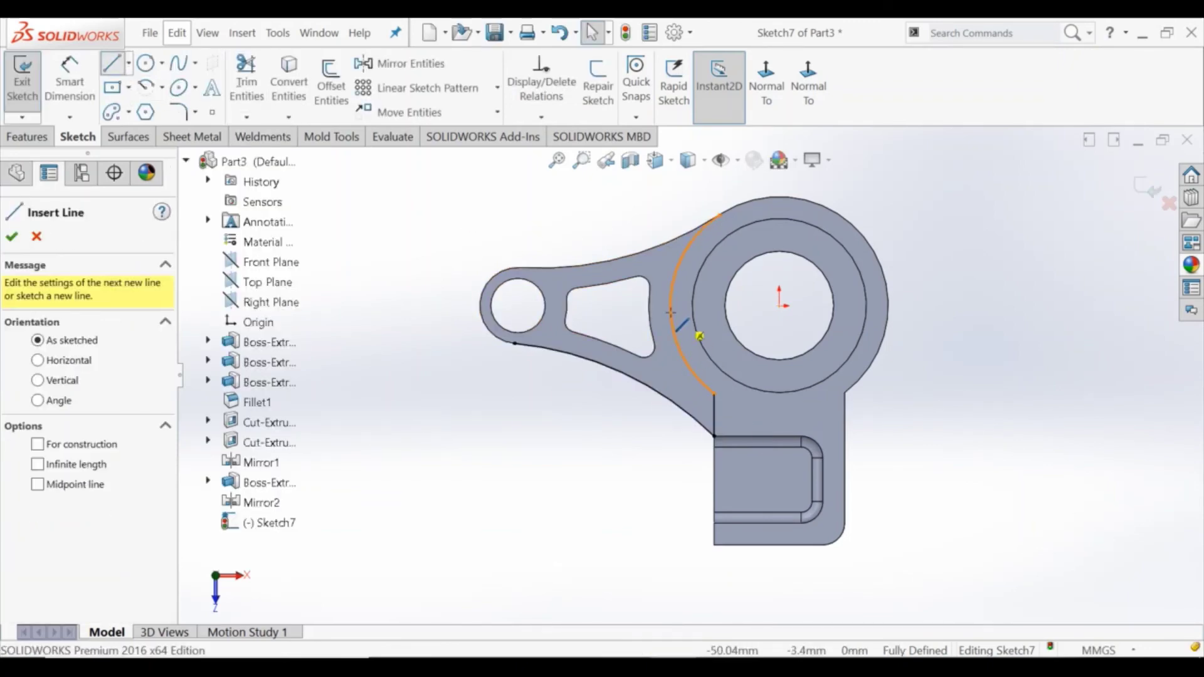
drag(670, 303, 666, 402)
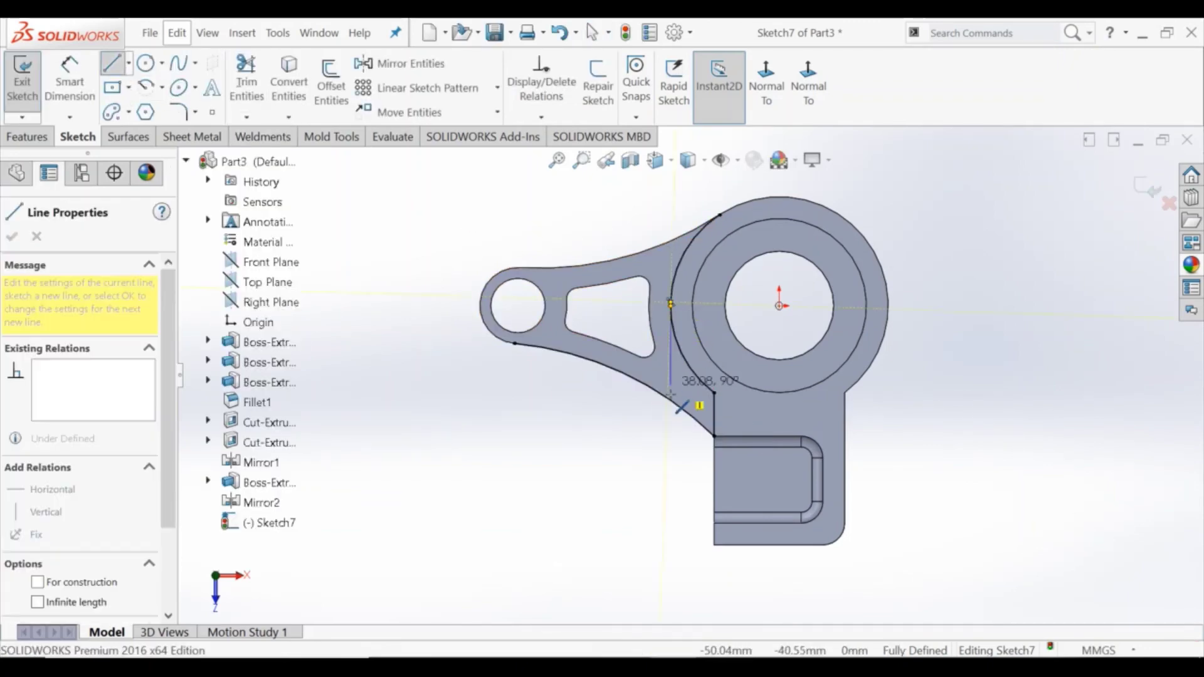
key(Escape)
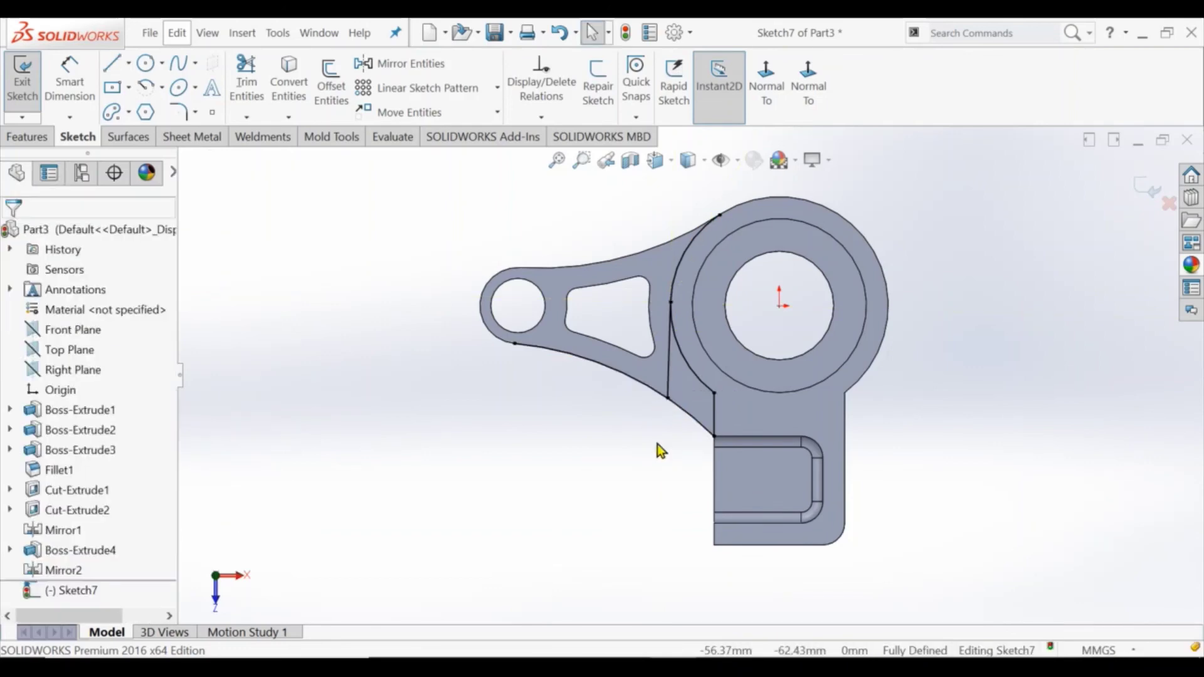
click(249, 93)
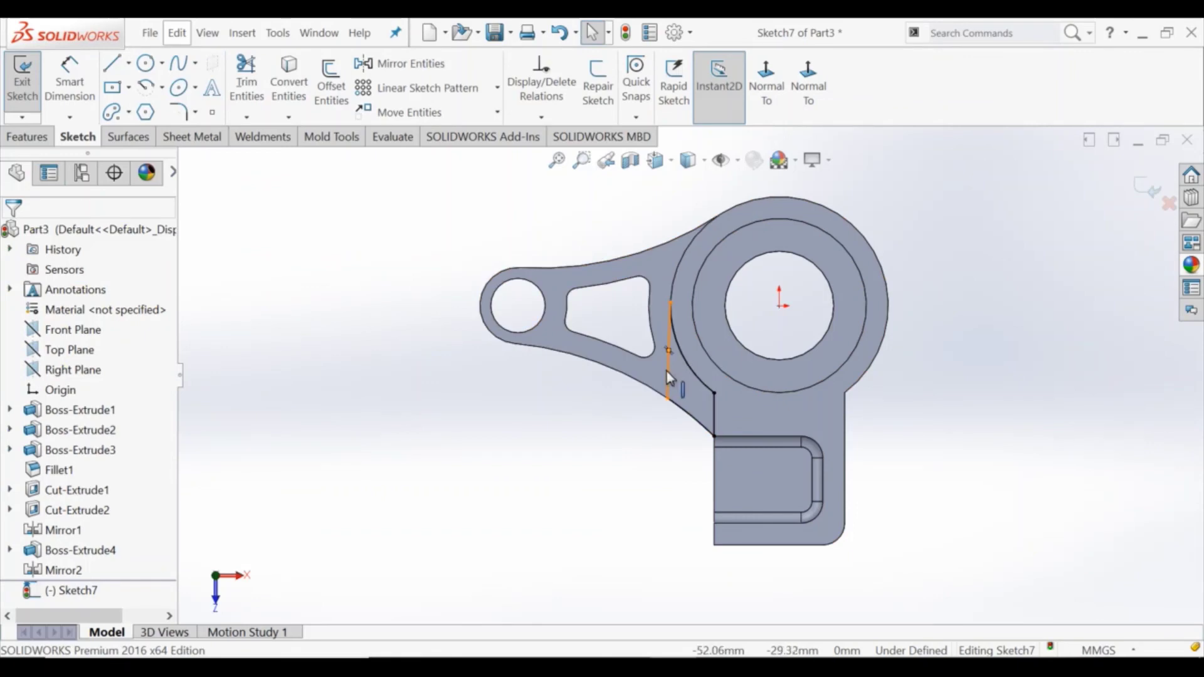
click(670, 356)
click(739, 326)
click(618, 470)
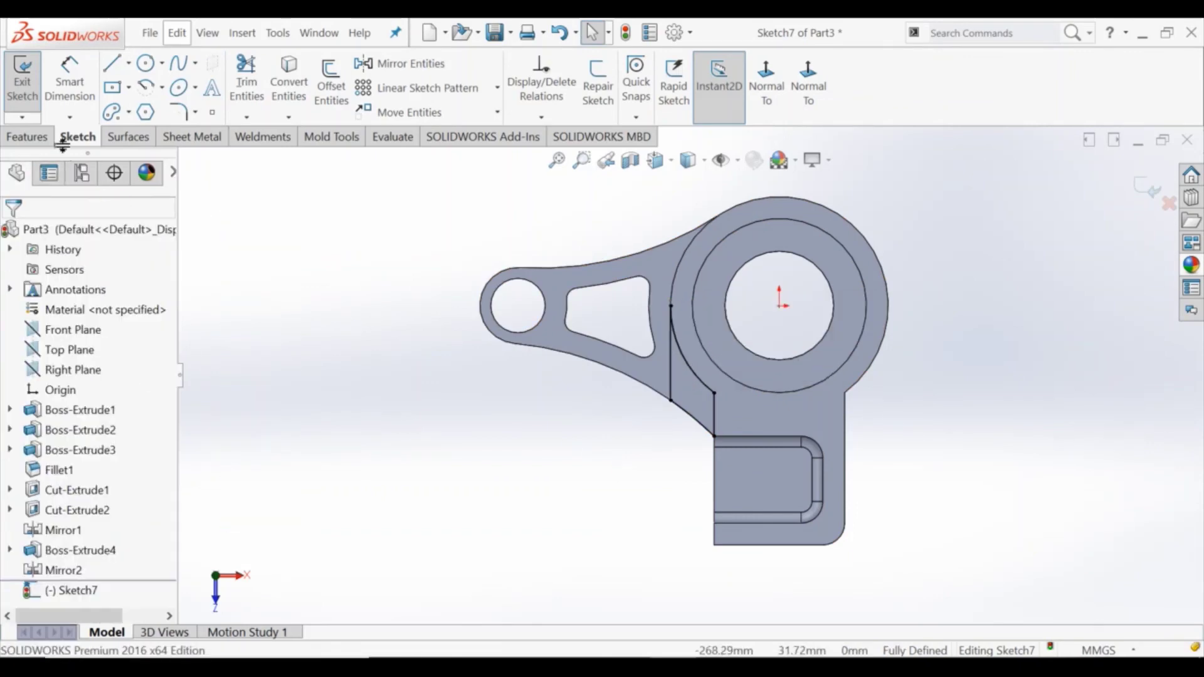
click(28, 136)
click(30, 85)
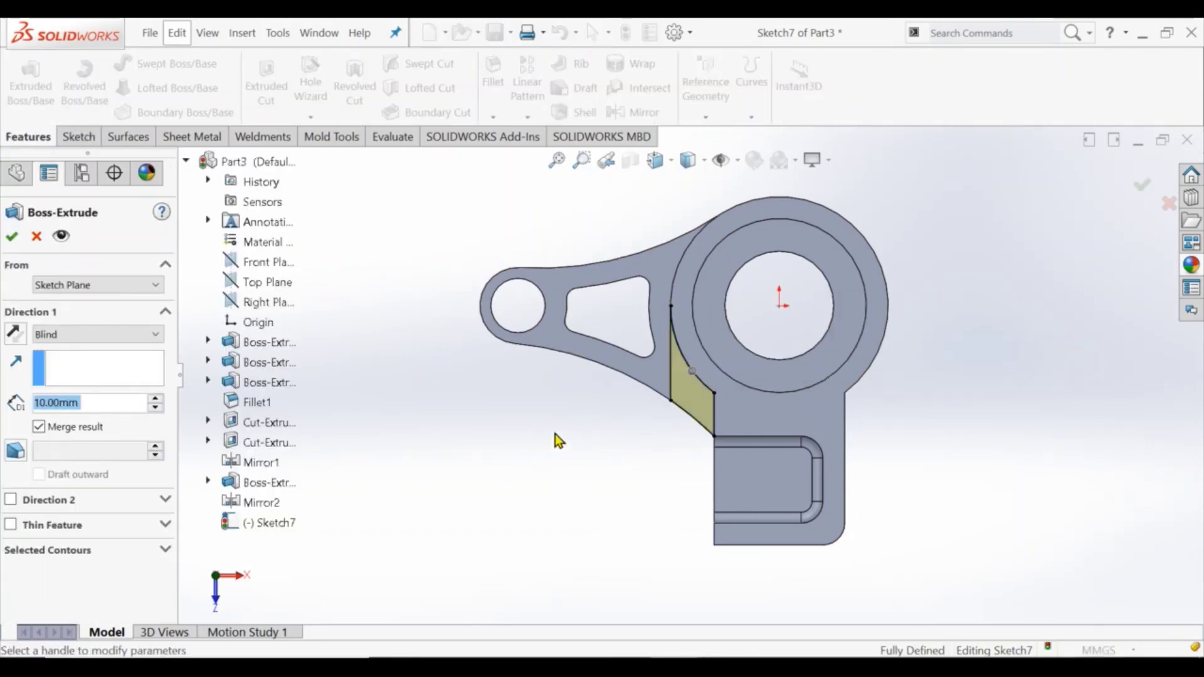
Step: Extrude the web in reverse direction Up To Surface, ending at the lower arm's face
click(15, 337)
click(75, 335)
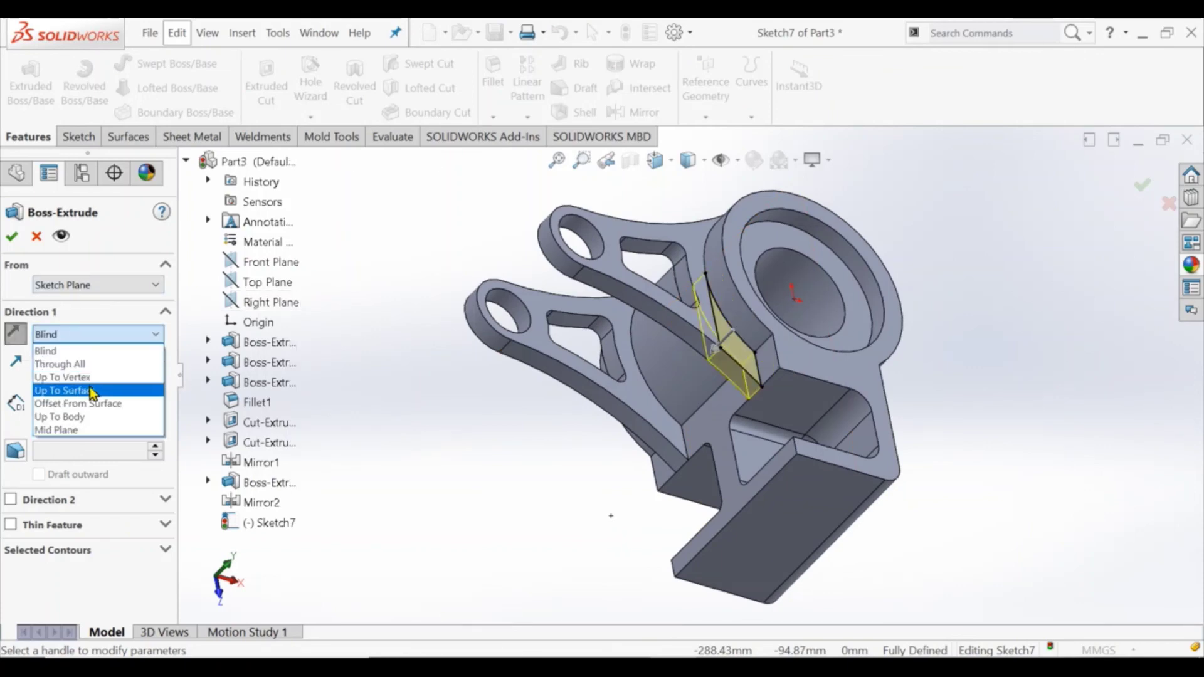
click(76, 390)
click(656, 416)
middle_drag(656, 415, 486, 464)
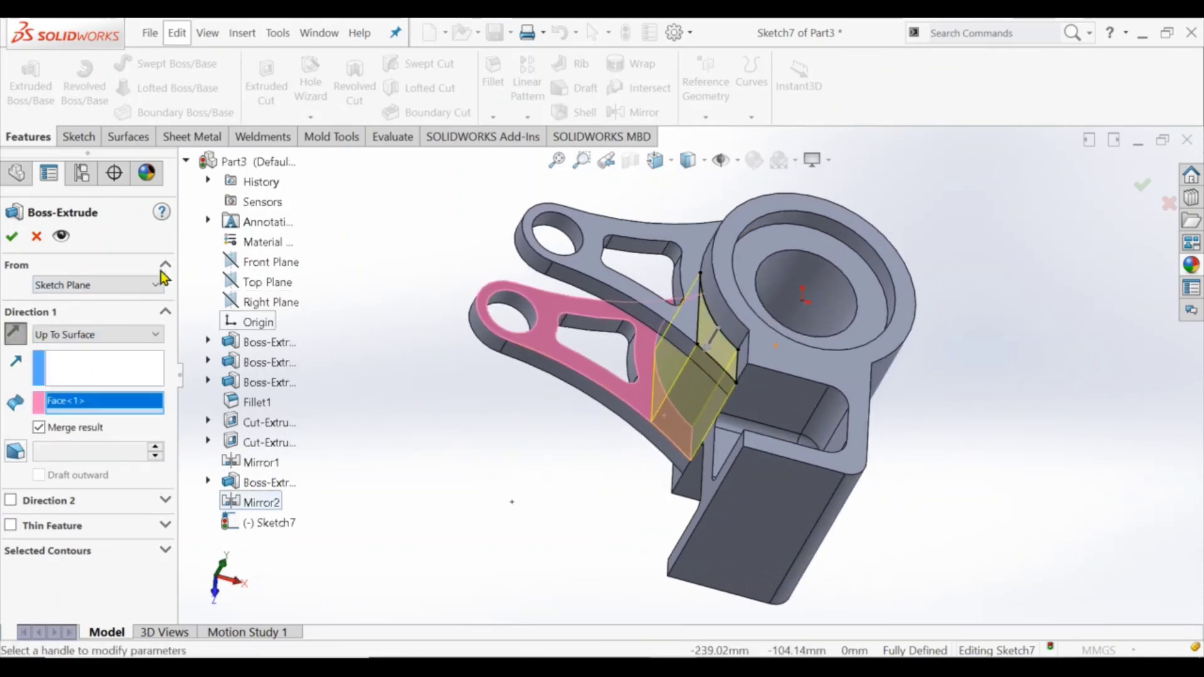
click(11, 236)
mouse_move(477, 376)
middle_down()
mouse_move(695, 467)
mouse_move(589, 475)
mouse_move(715, 348)
mouse_move(773, 341)
middle_up()
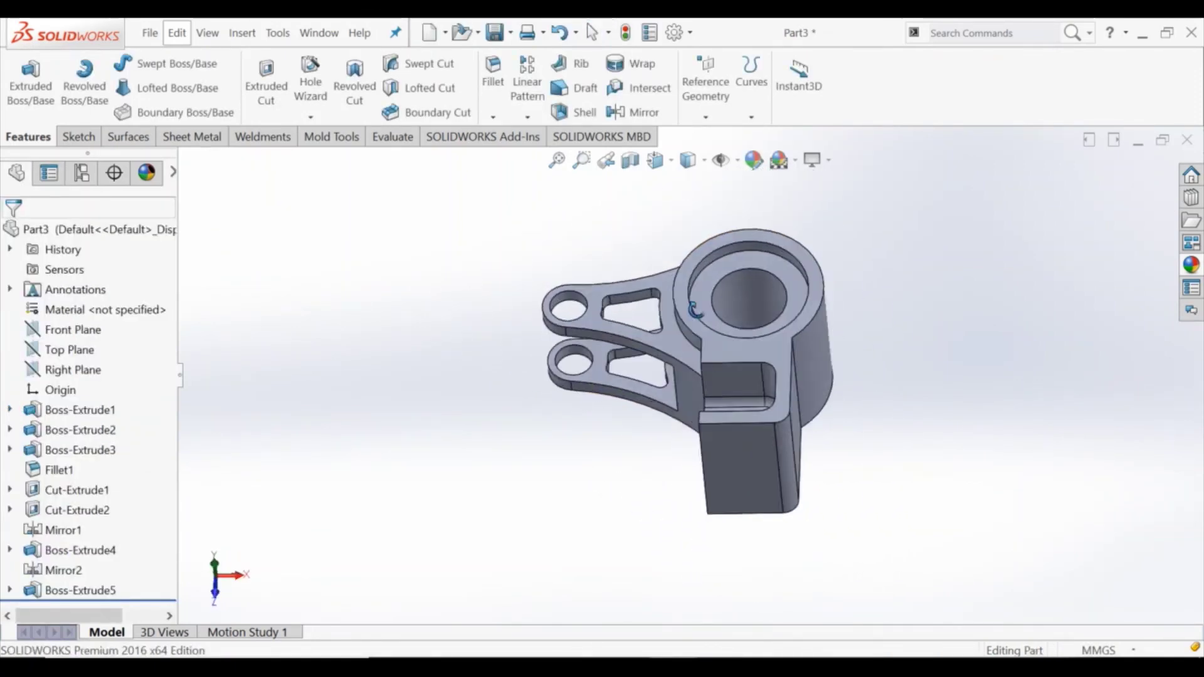
Step: Assign Ductile Iron from the Iron materials as the part's material
right_click(108, 315)
click(175, 281)
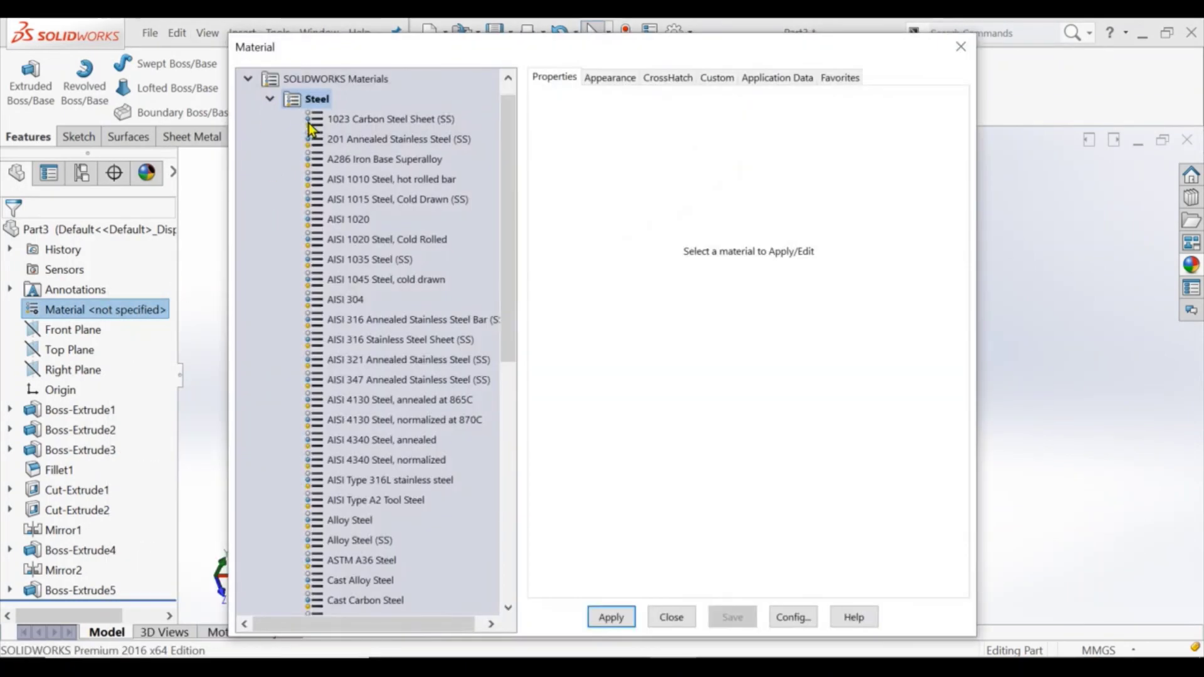
click(270, 98)
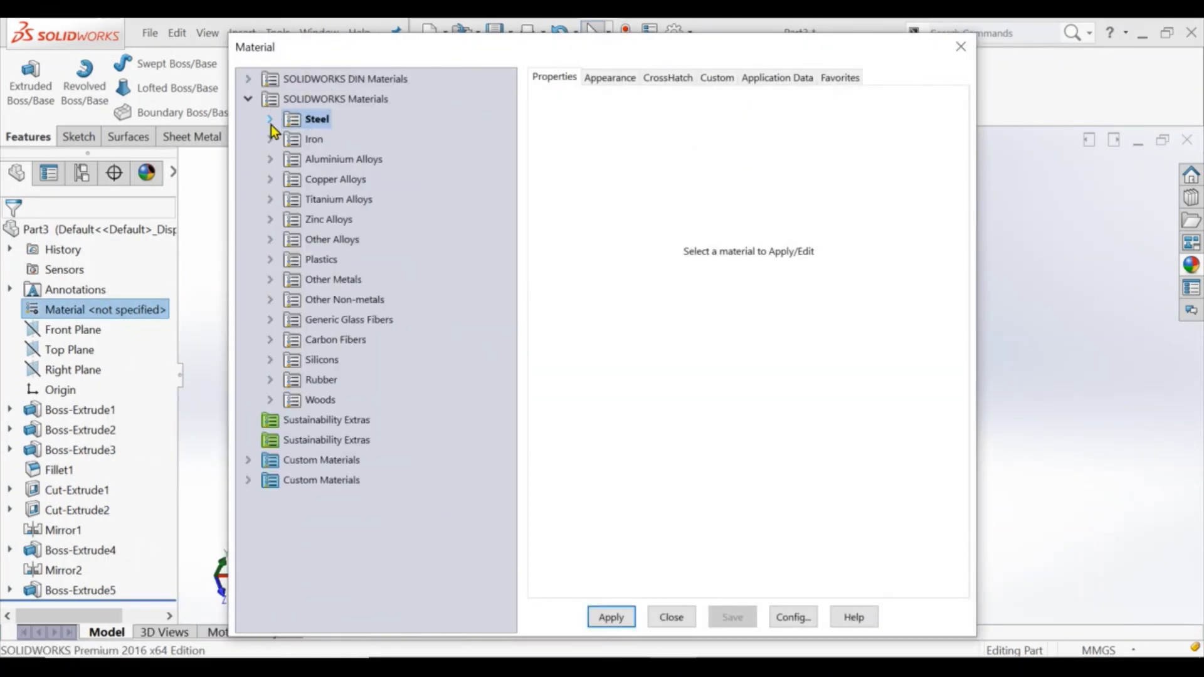
click(270, 138)
click(344, 160)
click(603, 618)
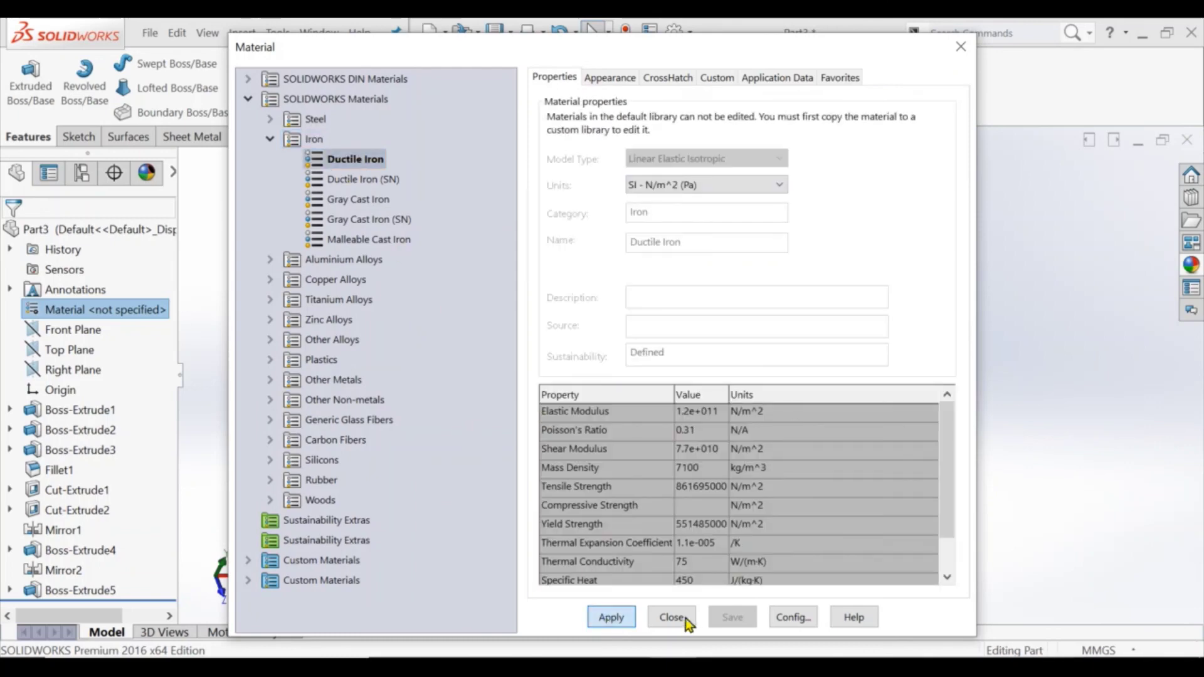
click(686, 618)
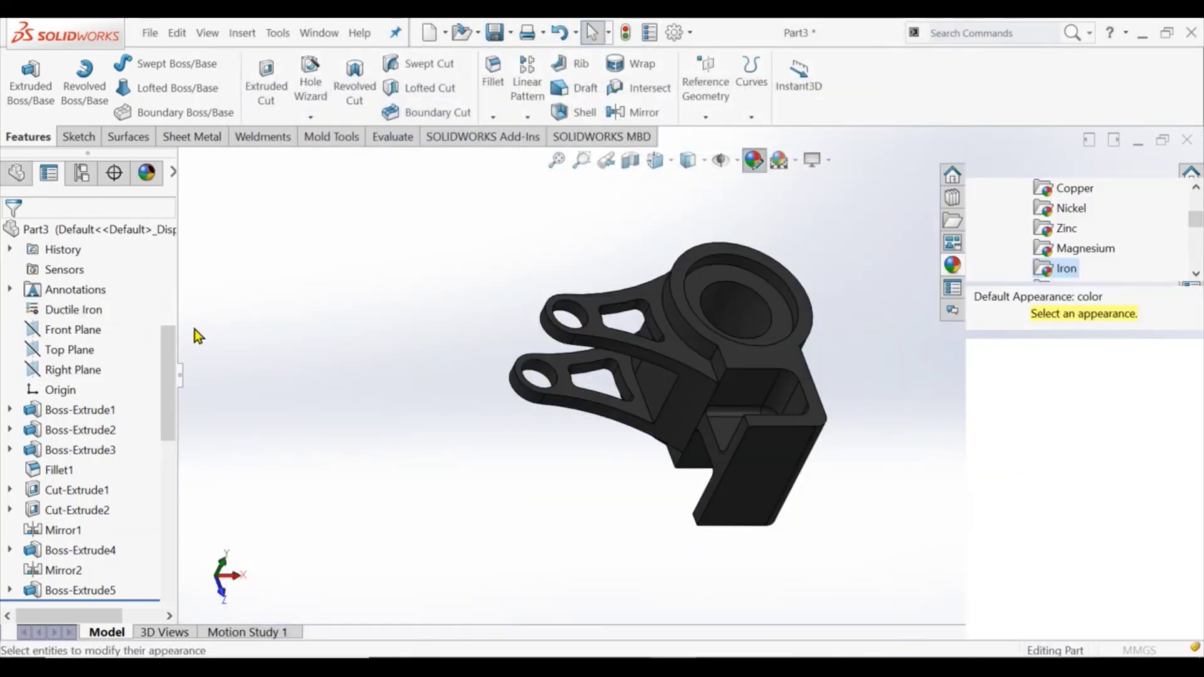
Step: Give the whole part a blue appearance colour
scroll(119, 552, down, 3)
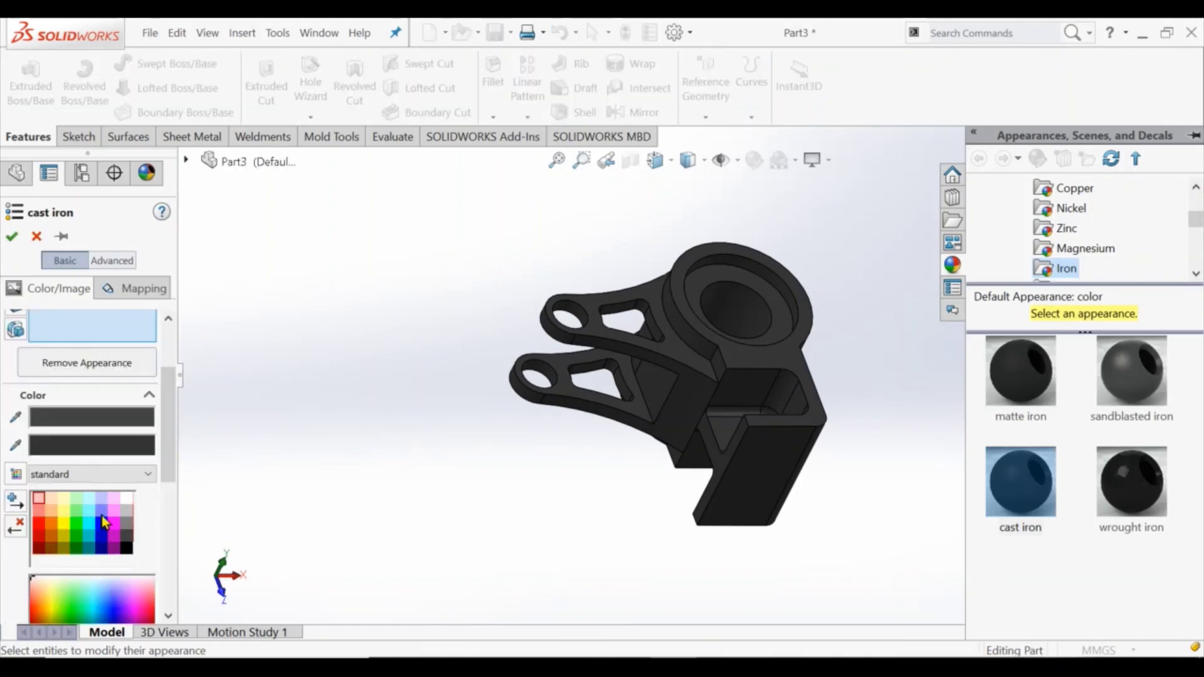
click(101, 510)
click(11, 236)
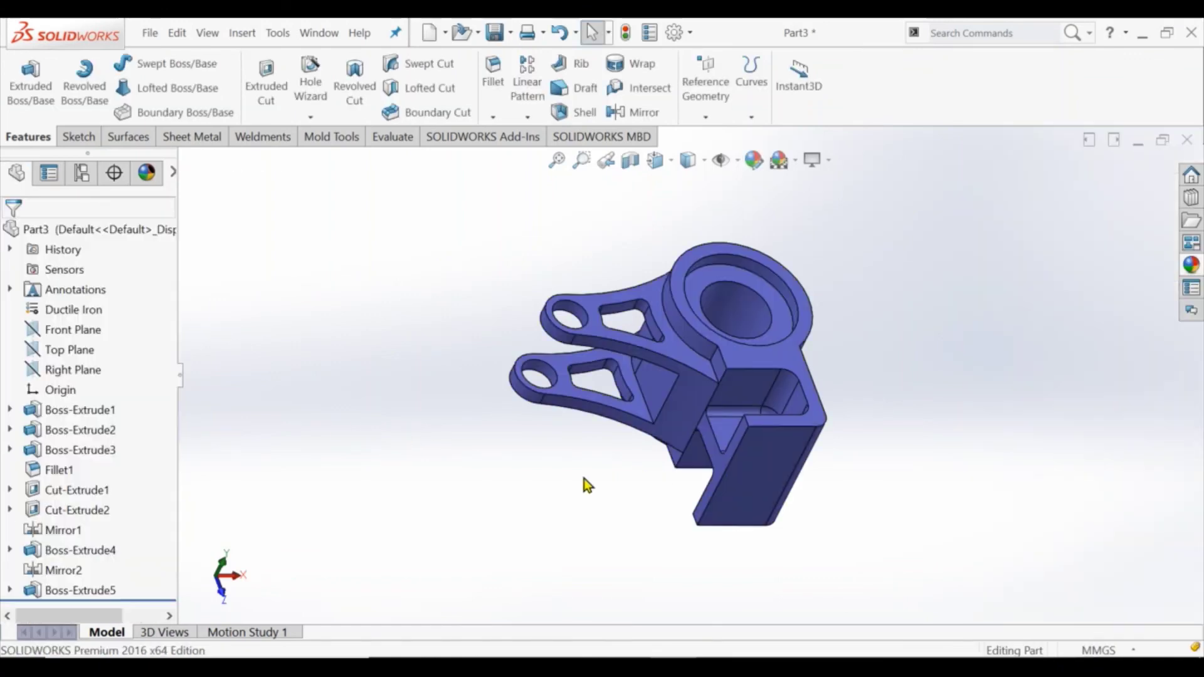
mouse_move(584, 484)
middle_down()
mouse_move(740, 377)
mouse_move(702, 488)
mouse_move(635, 417)
mouse_move(660, 413)
middle_up()
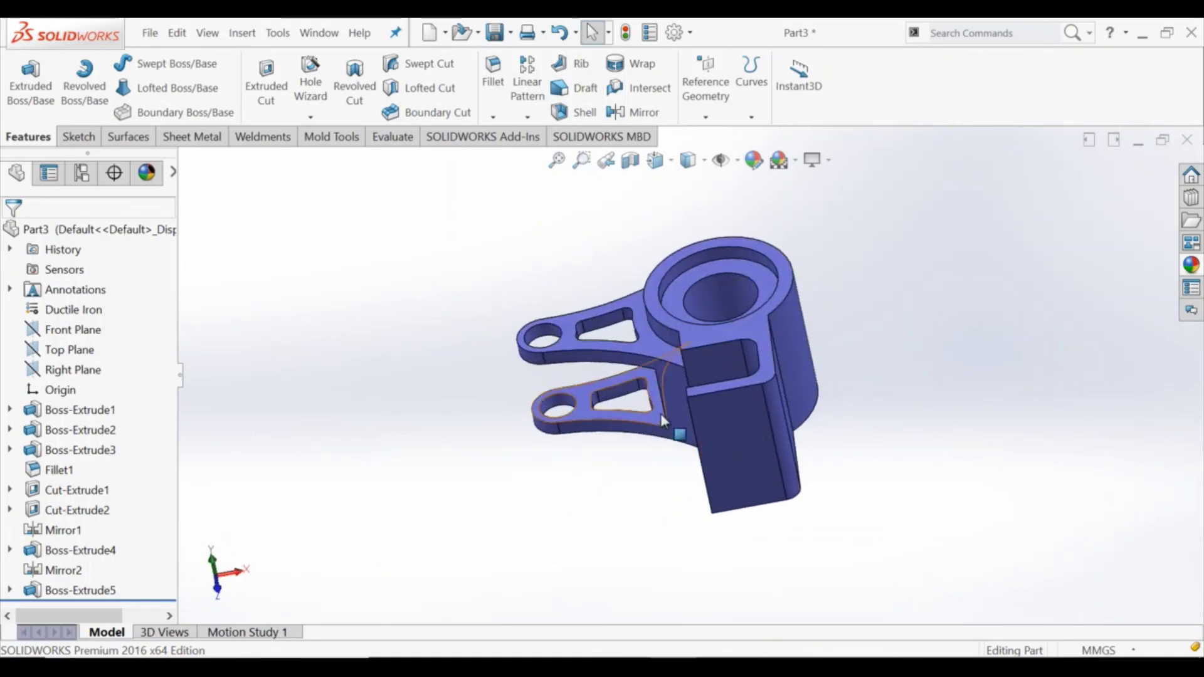
click(631, 161)
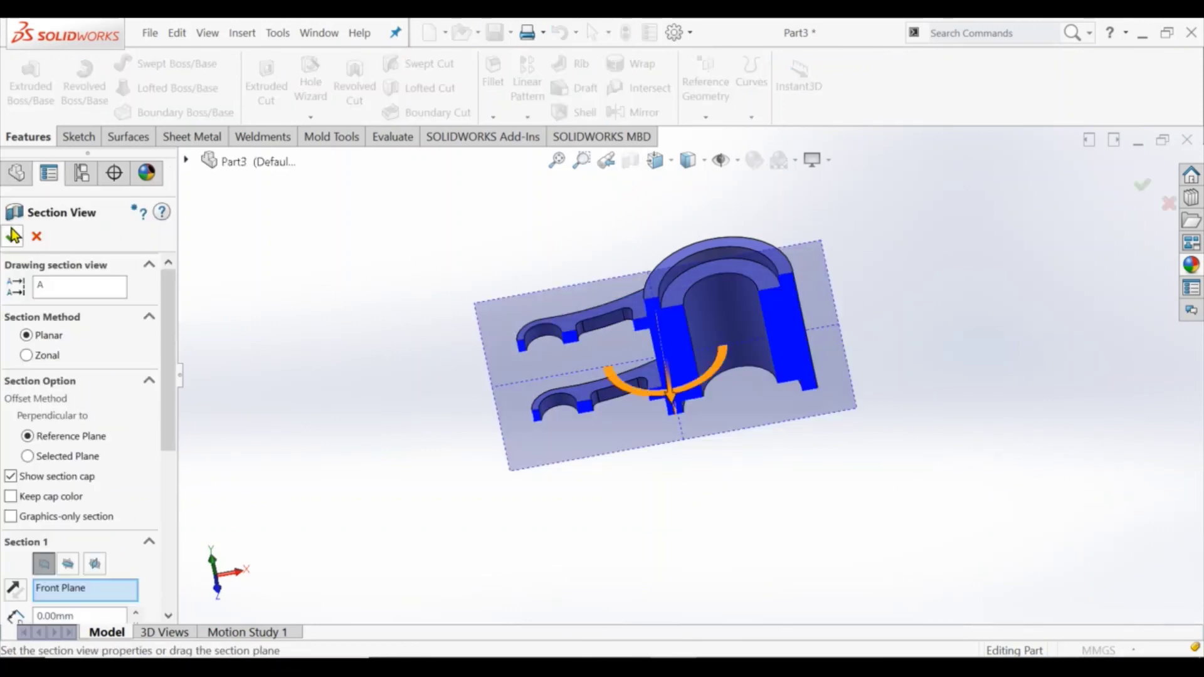
click(14, 234)
mouse_move(493, 360)
middle_down()
mouse_move(450, 310)
mouse_move(495, 288)
middle_up()
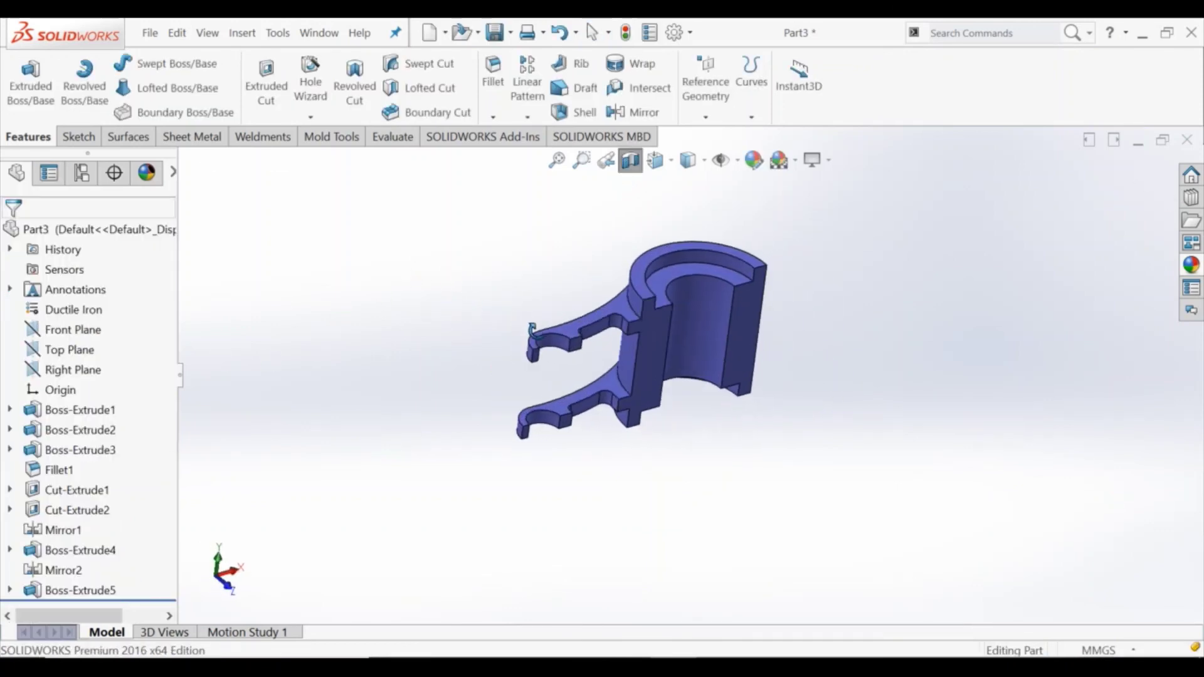
click(630, 161)
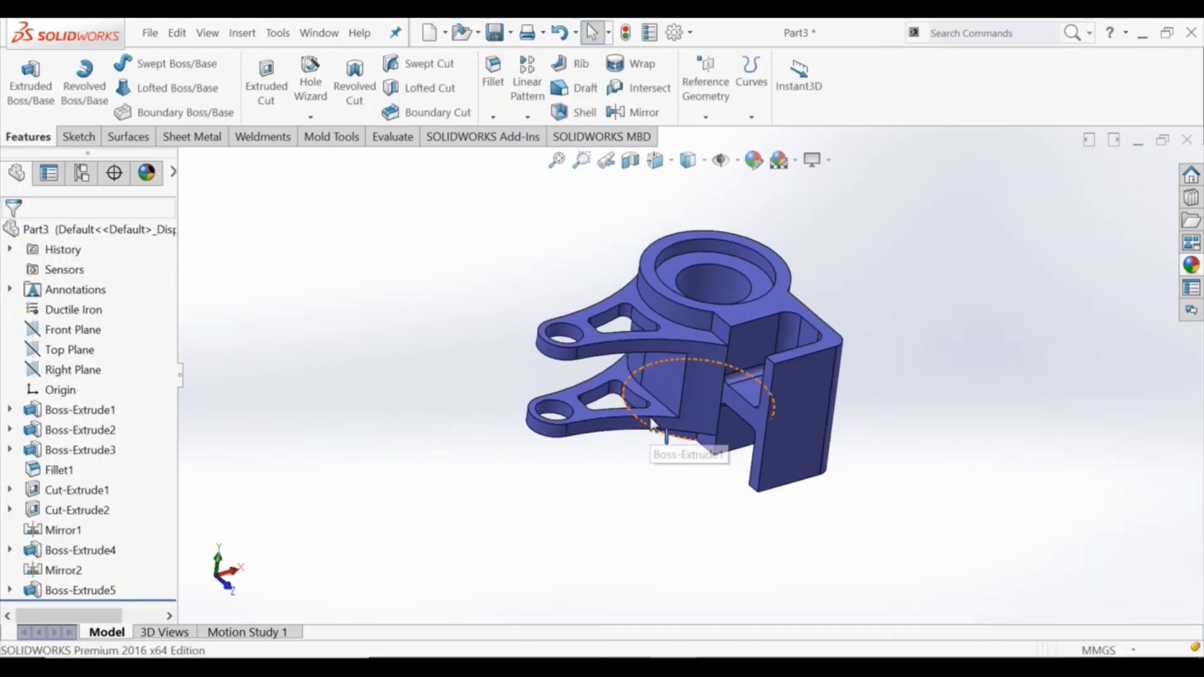
middle_drag(446, 263, 449, 294)
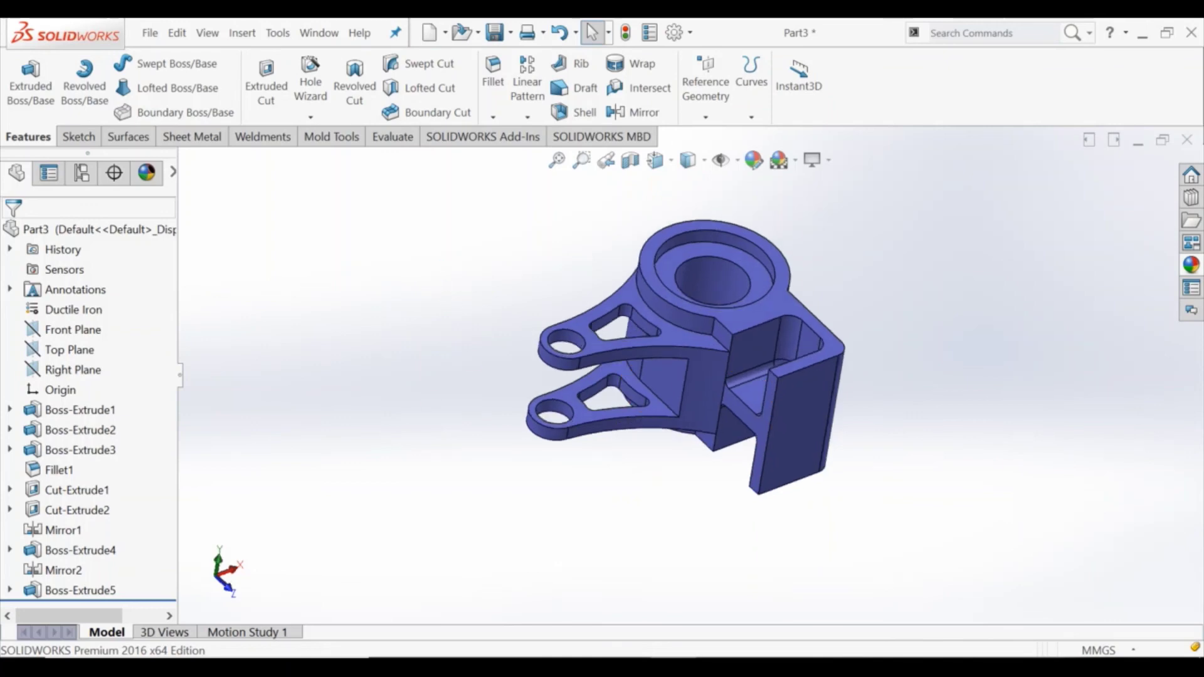